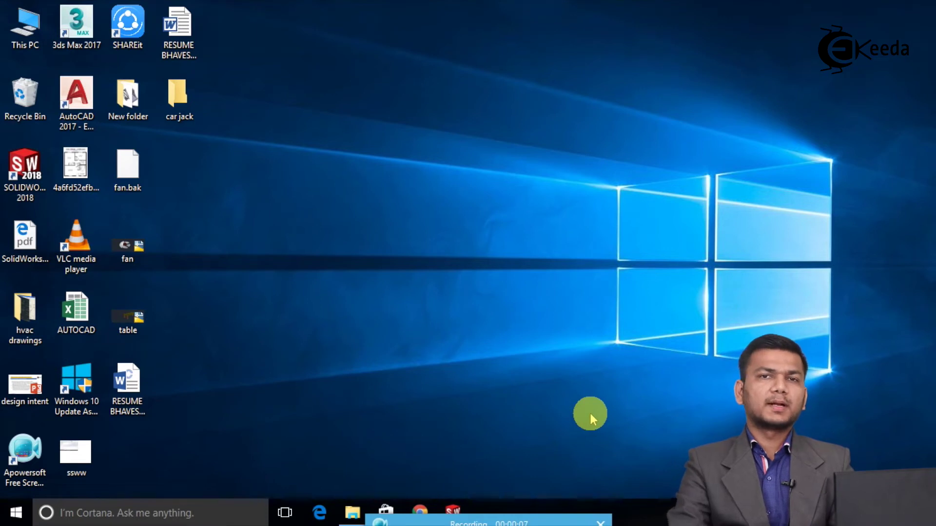
- Switch to SOLIDWORKS and start a new sketch on the Top Plane
left_click(453, 510)
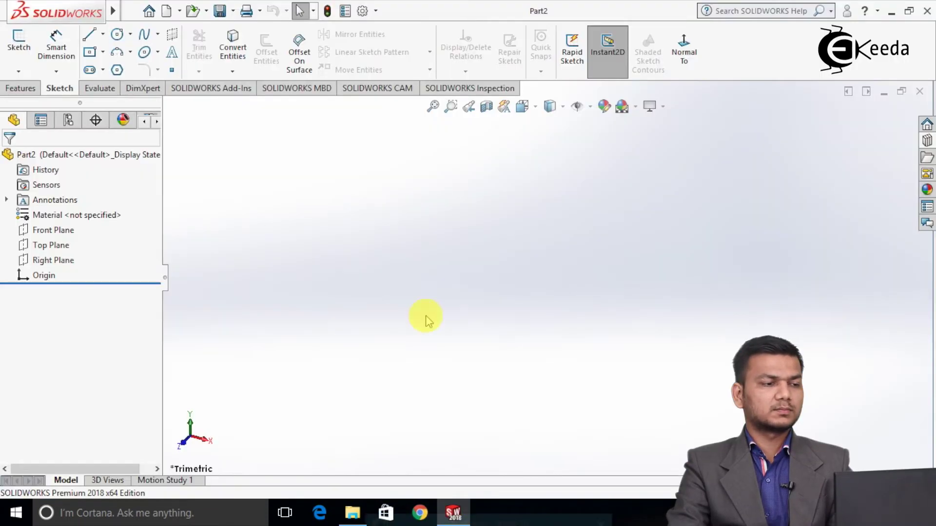
left_click(60, 235)
right_click(60, 236)
left_click(240, 178)
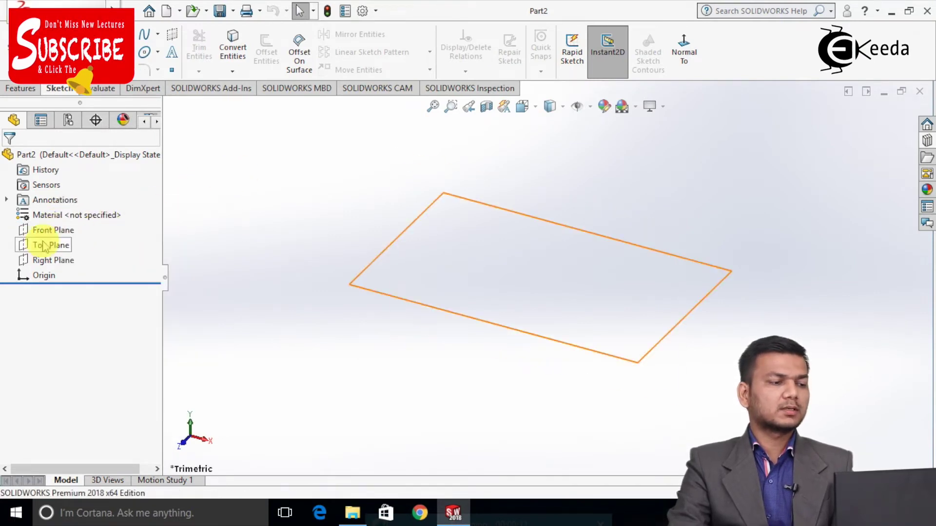
left_click(47, 247)
right_click(48, 246)
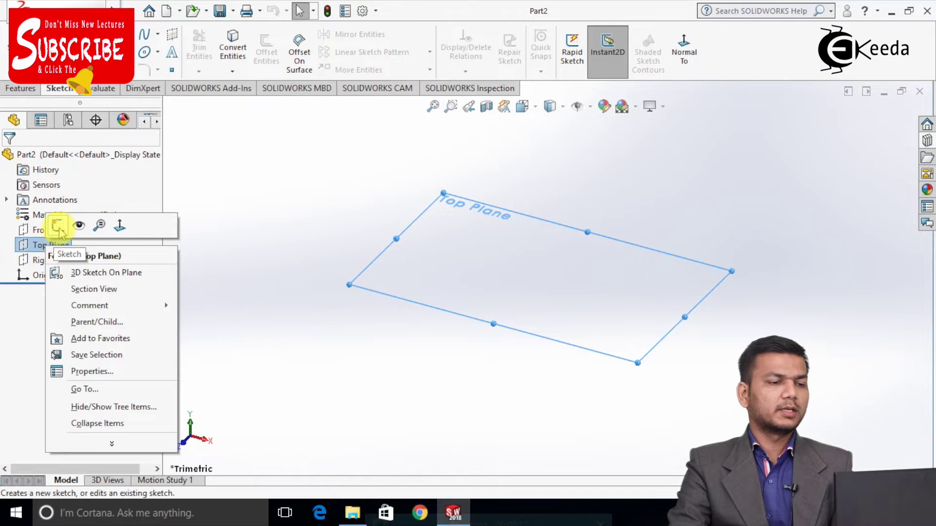
left_click(60, 225)
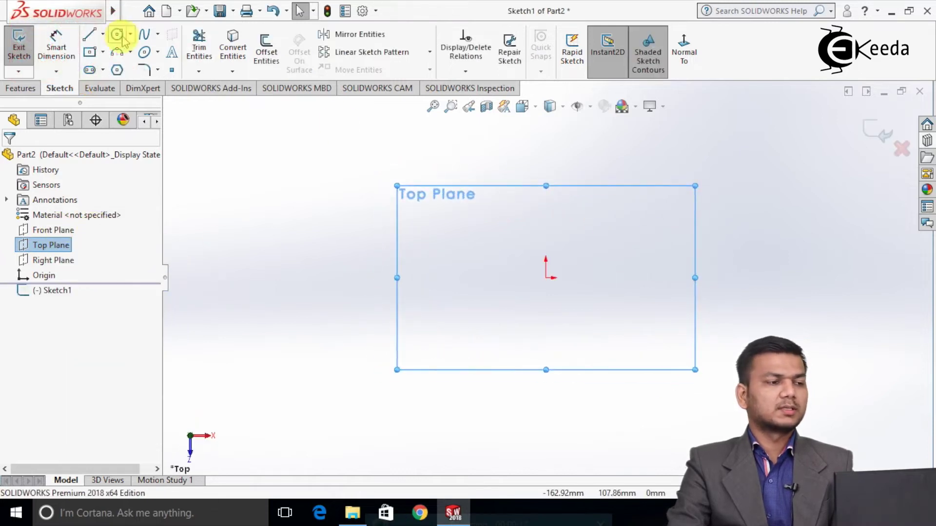
- Sketch a center rectangle about 248 by 142 mm, centred on the origin
key("r")
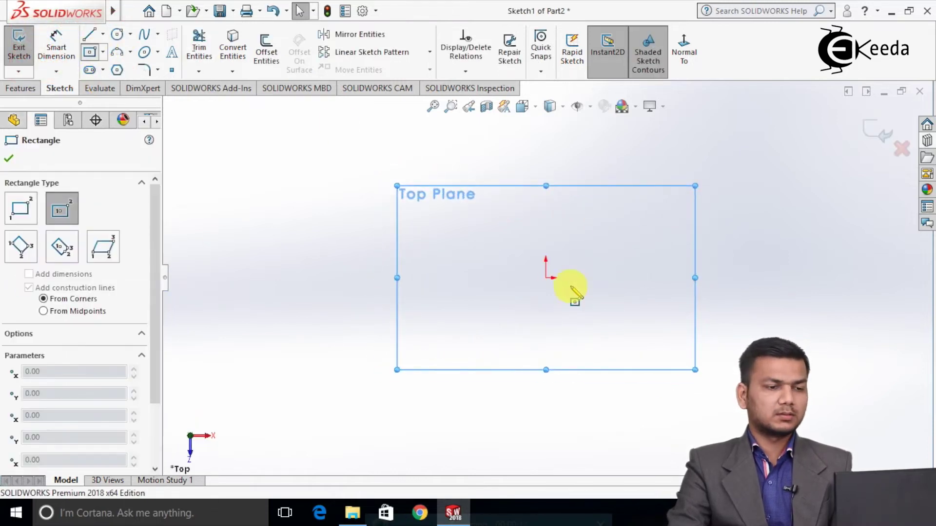
left_click(546, 278)
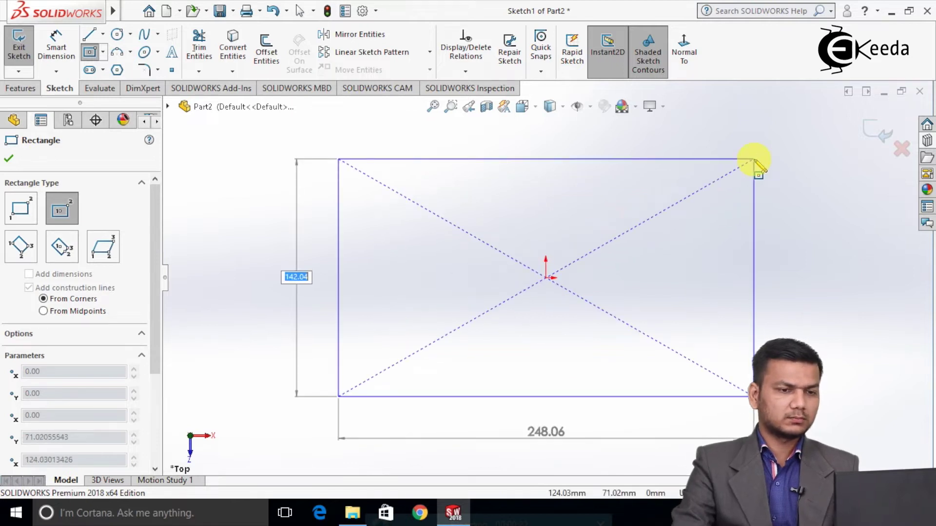
left_click(771, 166)
right_click(787, 170)
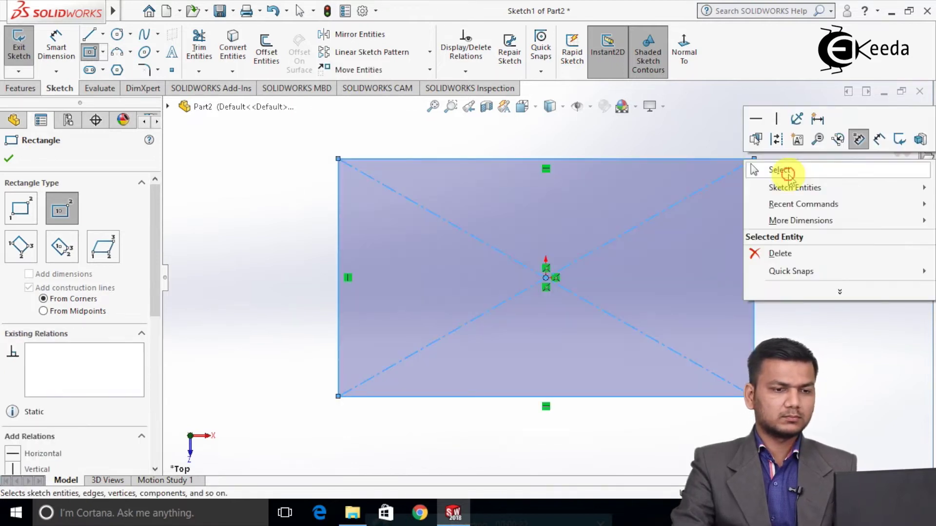
left_click(783, 170)
- Dimension the rectangle's vertical side to 90 mm
left_click(59, 56)
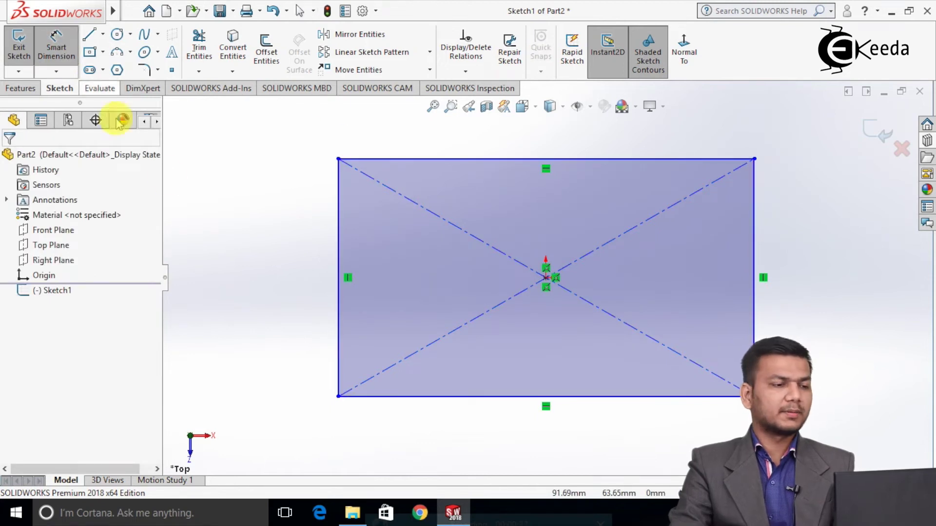
left_click(335, 225)
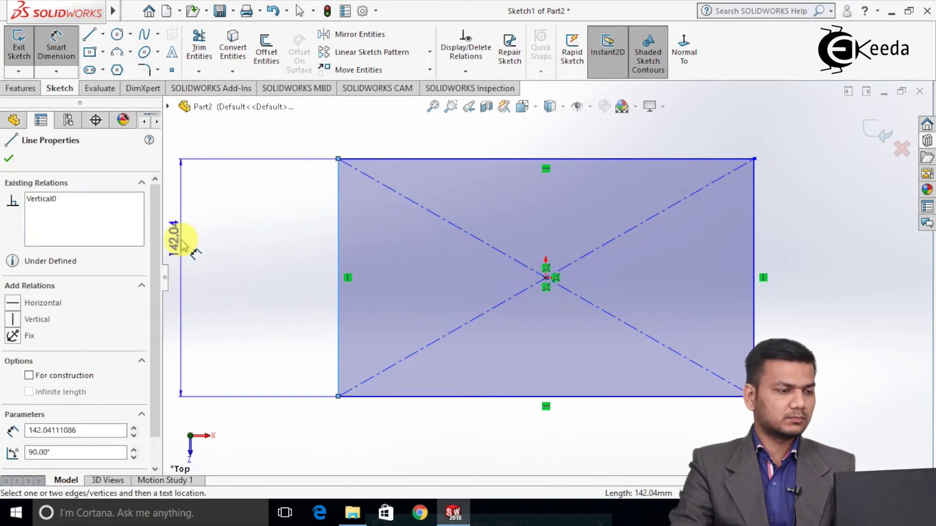
left_click(183, 245)
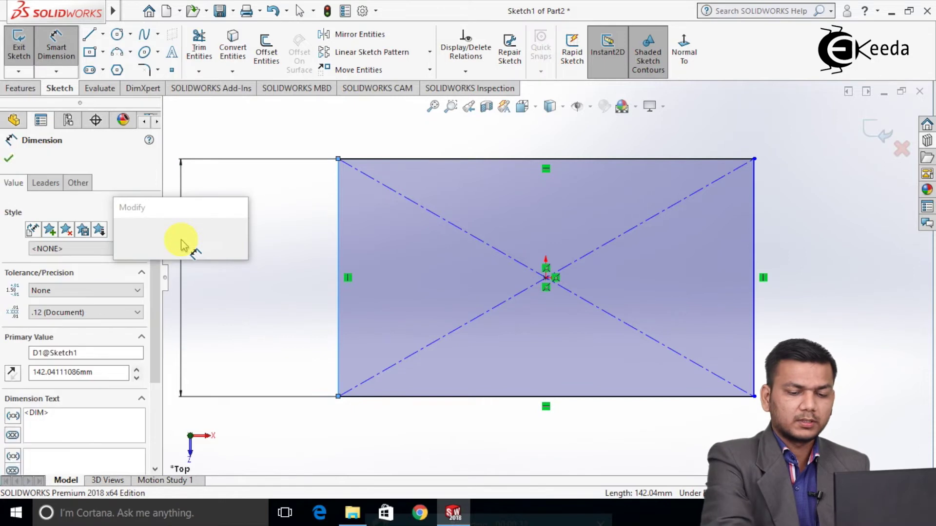
type("90")
key("Return")
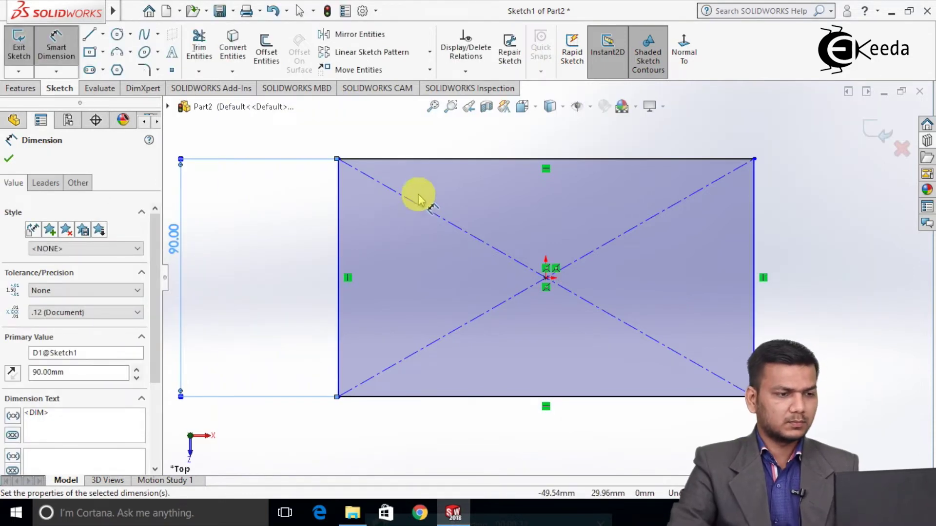
- Dimension the rectangle's upper horizontal side to 150 mm
left_click(439, 156)
left_click(450, 141)
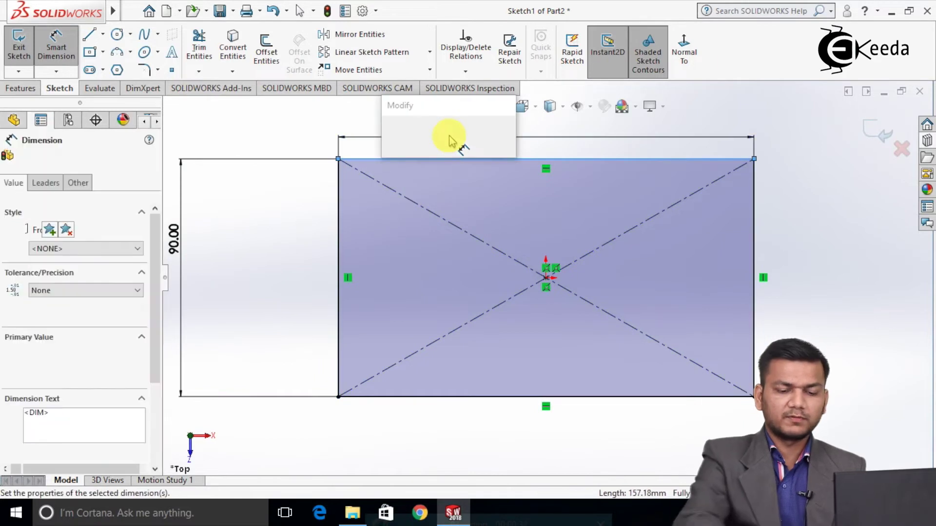
type("150")
key("Return")
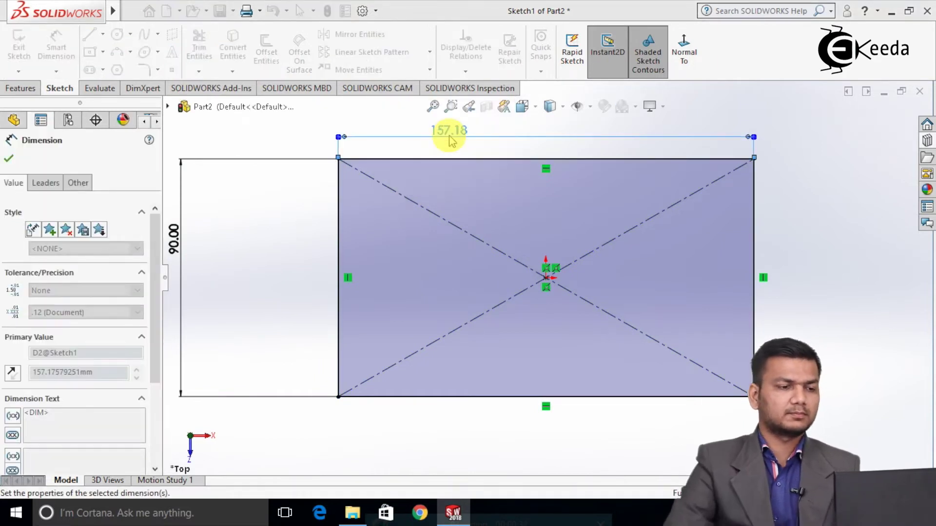
key("z")
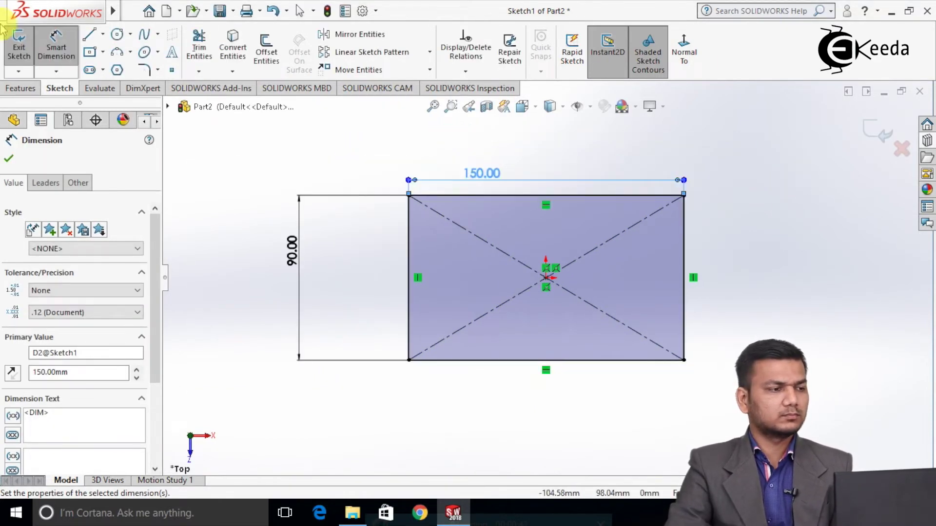
- Close the sketch and extrude the rectangle as a Blind boss 10 mm thick
left_click(19, 39)
left_click(206, 157)
left_click(22, 89)
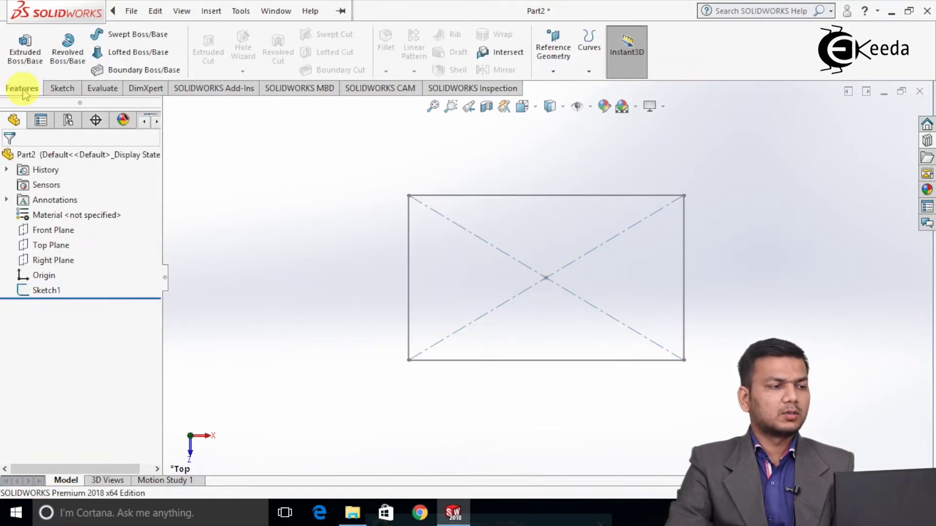
left_click(29, 61)
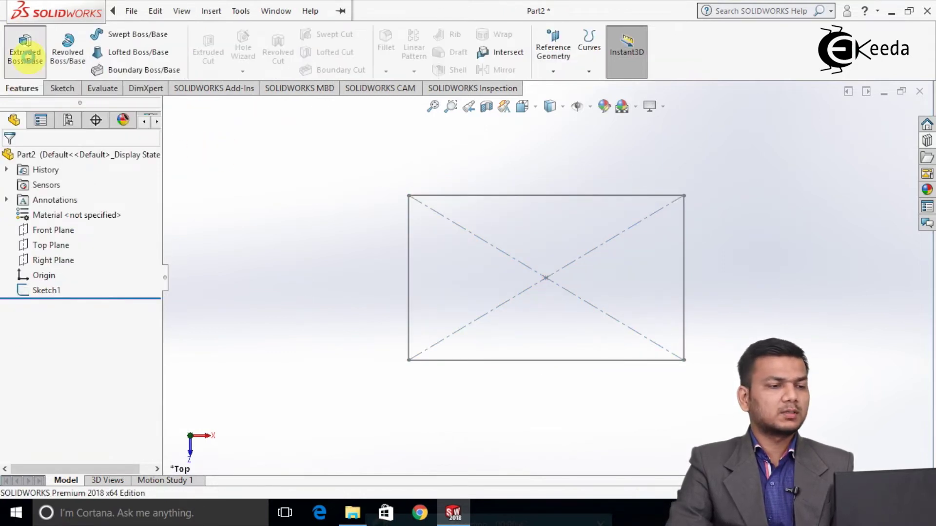
left_click(436, 195)
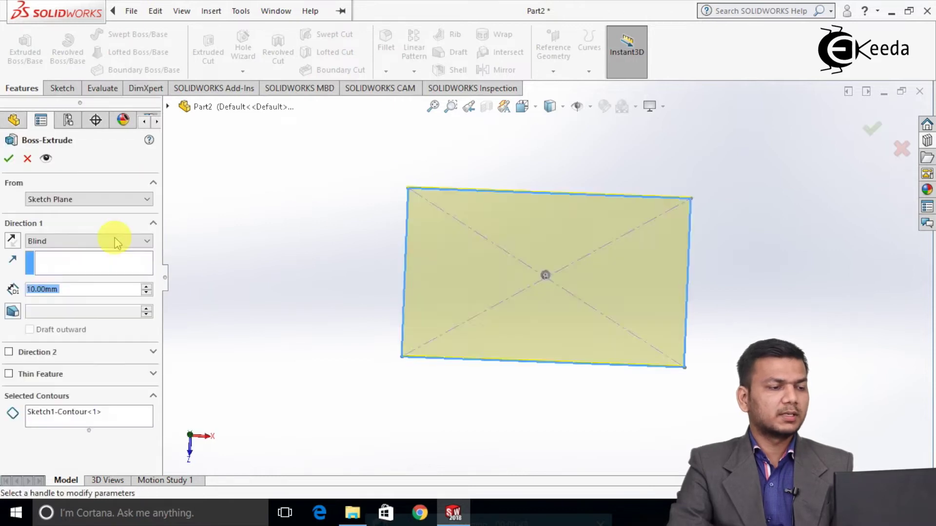
left_click(7, 159)
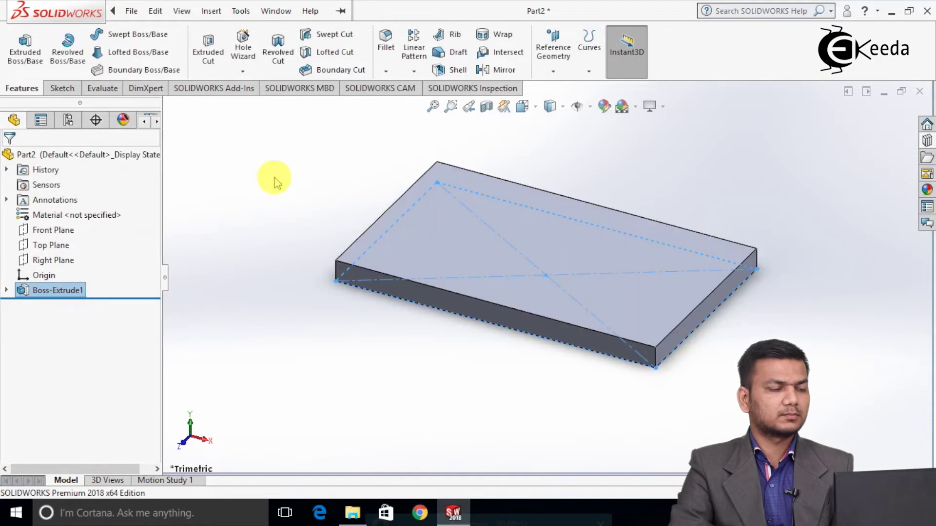
- Start a new sketch on the plate's long front side face and view it straight on
right_click(387, 284)
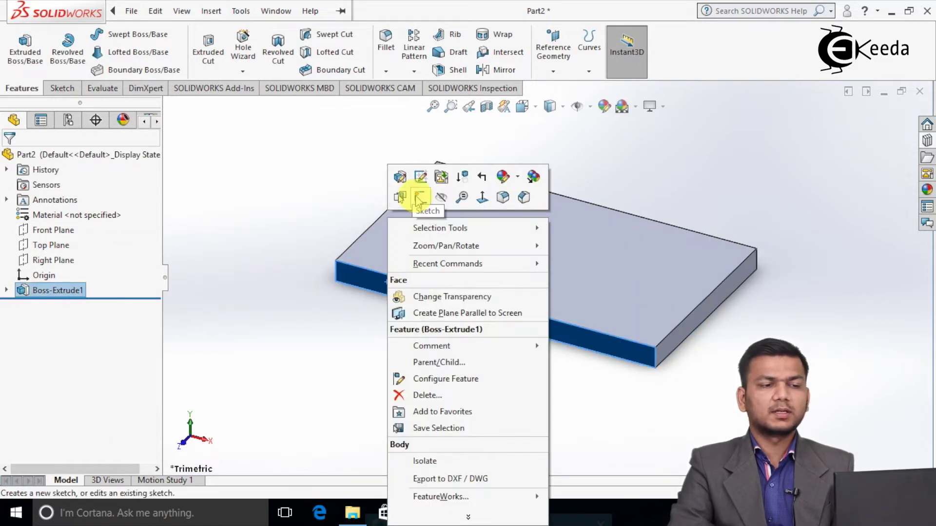
left_click(418, 200)
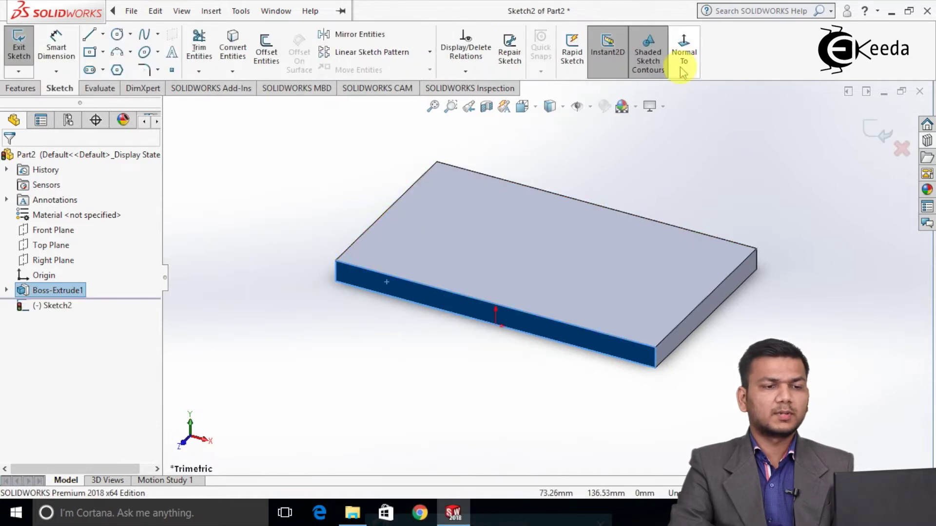
left_click(692, 57)
left_click(308, 177)
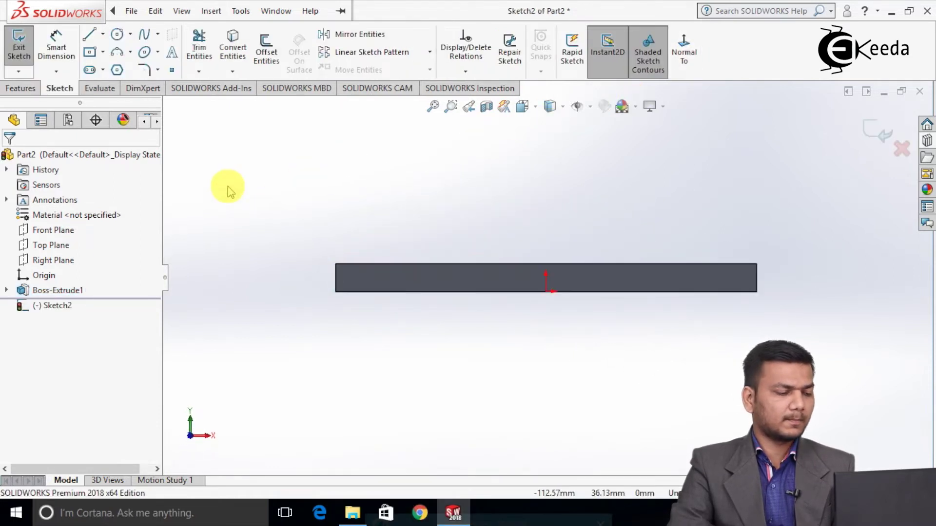
- Sketch a vertical construction line 60 mm long upward from the origin
left_click(89, 36)
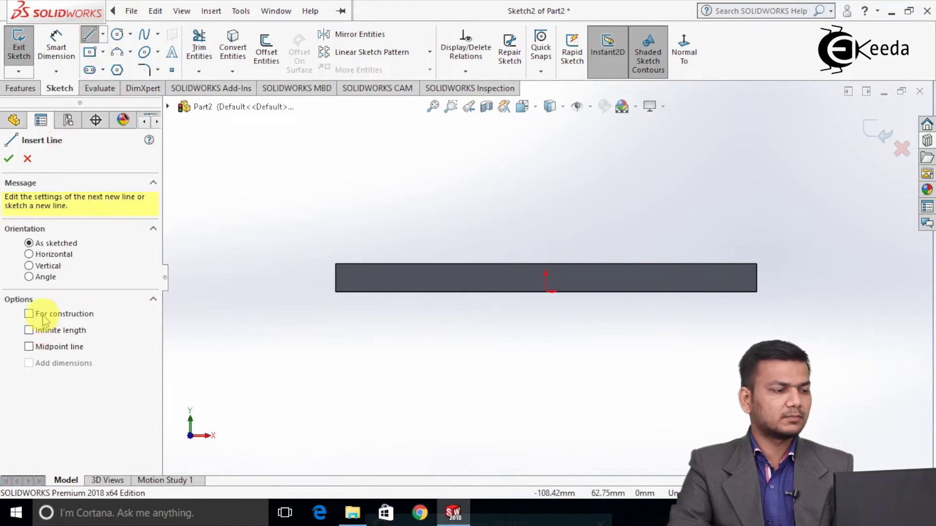
left_click_drag(546, 292, 543, 164)
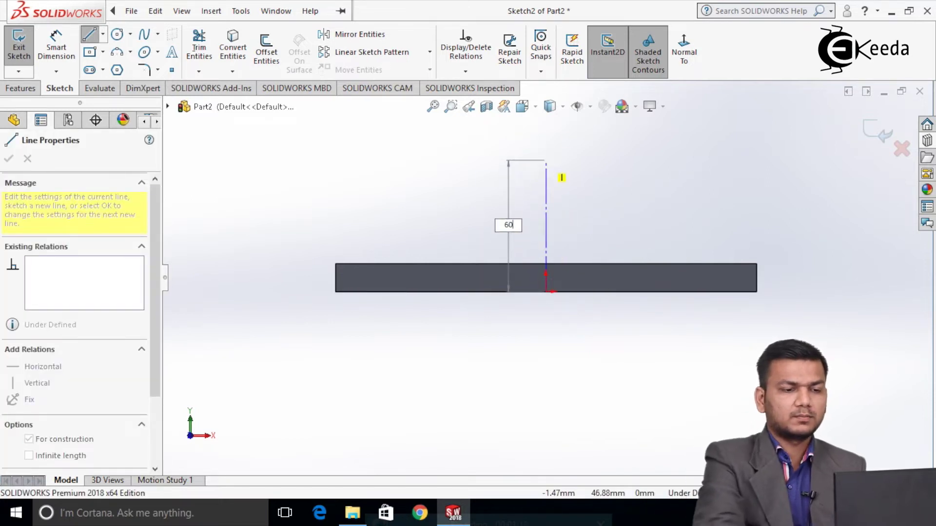
key("Return")
right_click(542, 162)
left_click(575, 172)
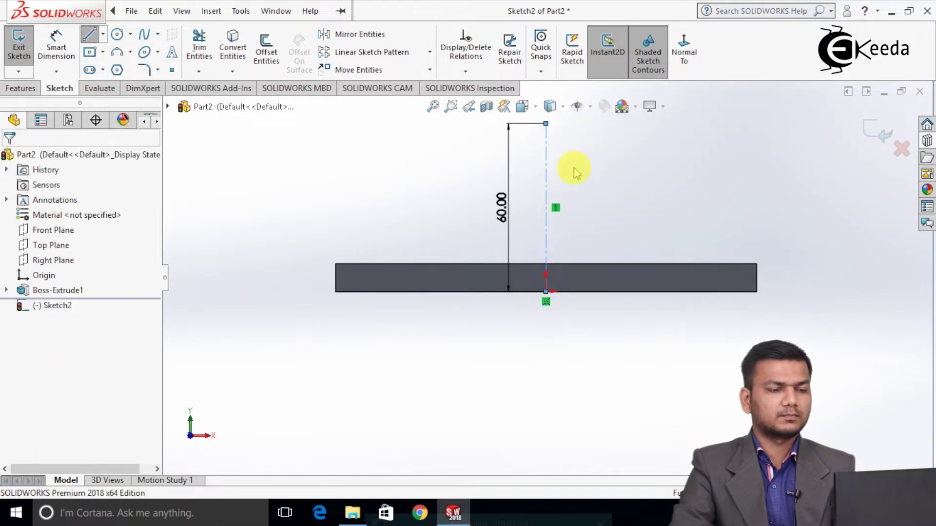
key("f")
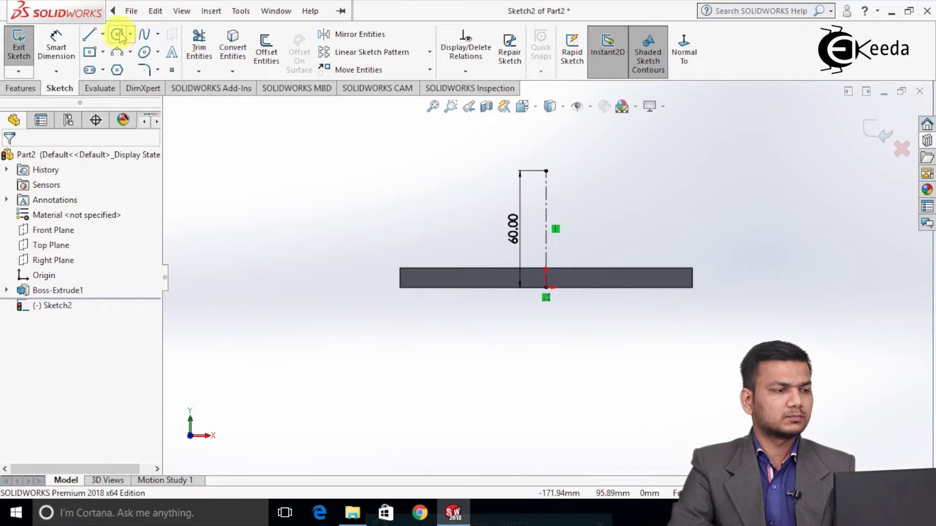
- Sketch a horizontal line 25 mm long to the left from the construction line's upper end
left_click(89, 36)
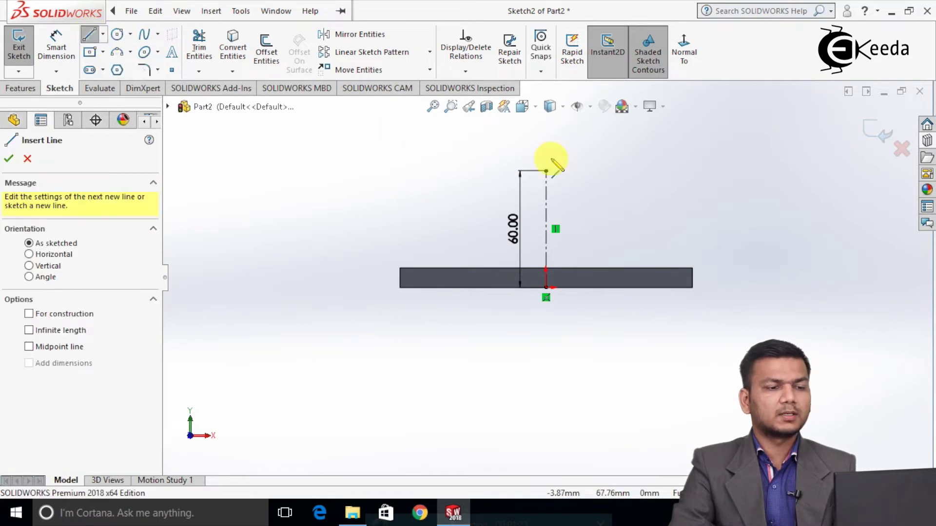
left_click(546, 171)
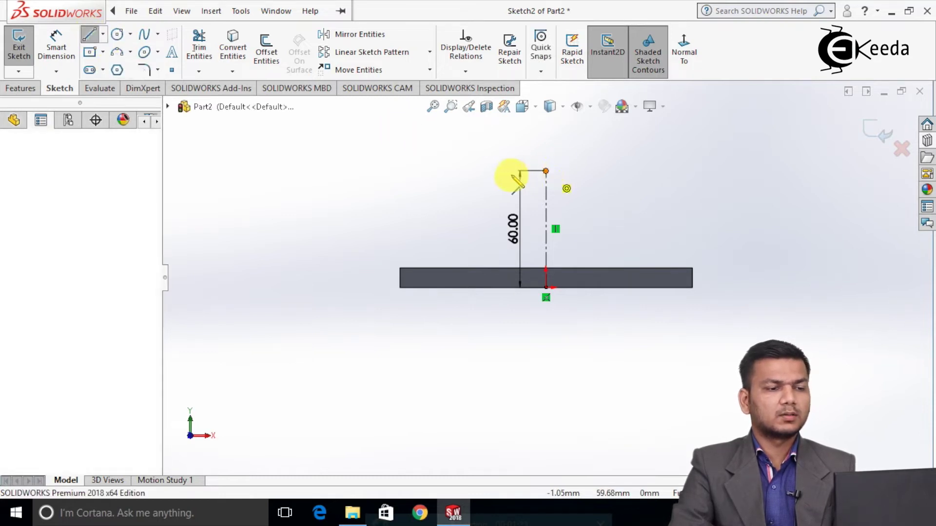
left_click(481, 170)
right_click(482, 172)
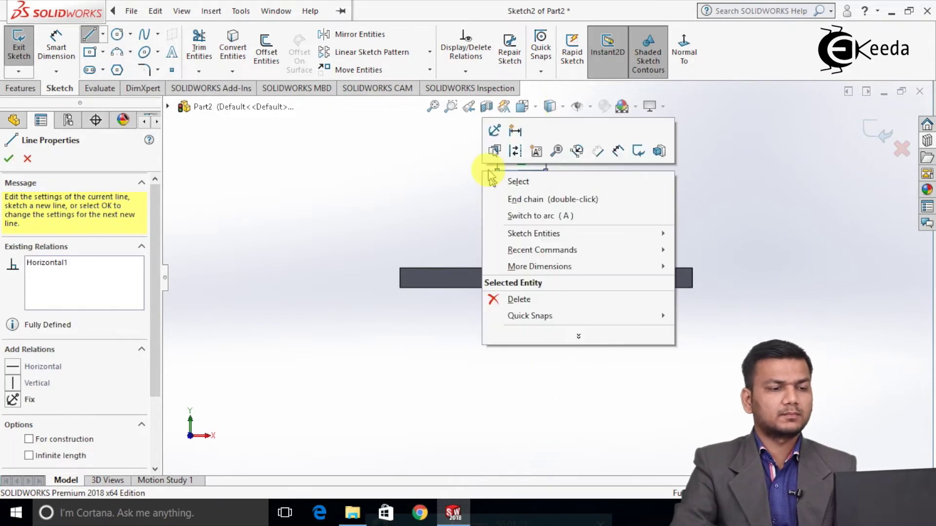
left_click(516, 180)
- Sketch a 3 Point Arc of radius 50 mm from the short line's left end to the plate's upper-left corner, curving toward the plate
left_click(131, 53)
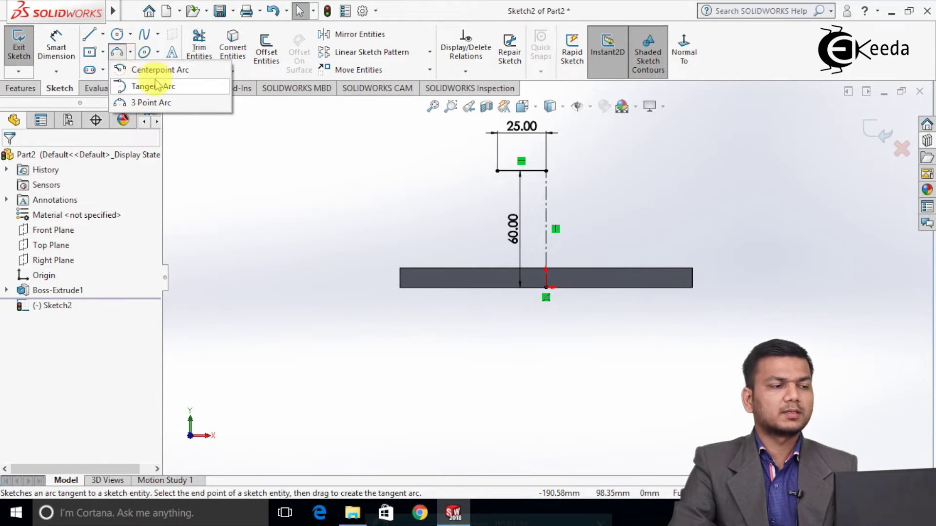
left_click(157, 104)
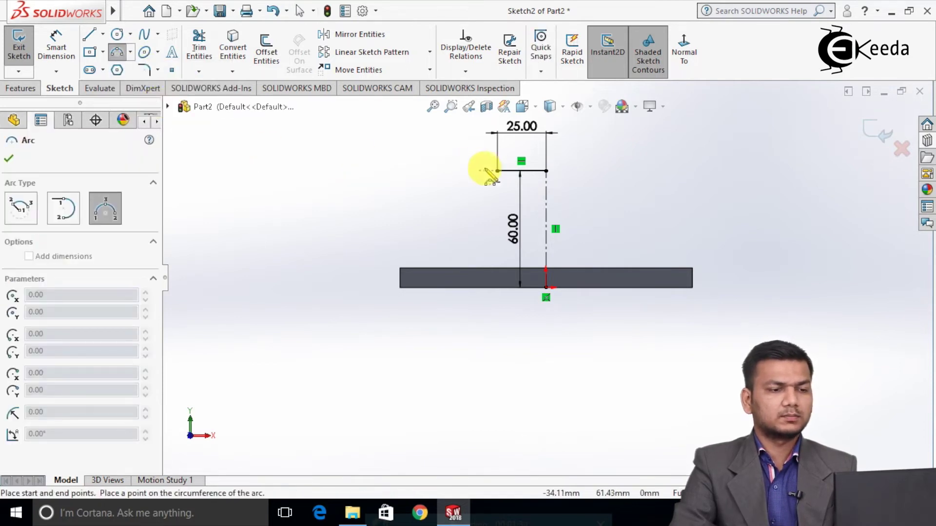
left_click(400, 268)
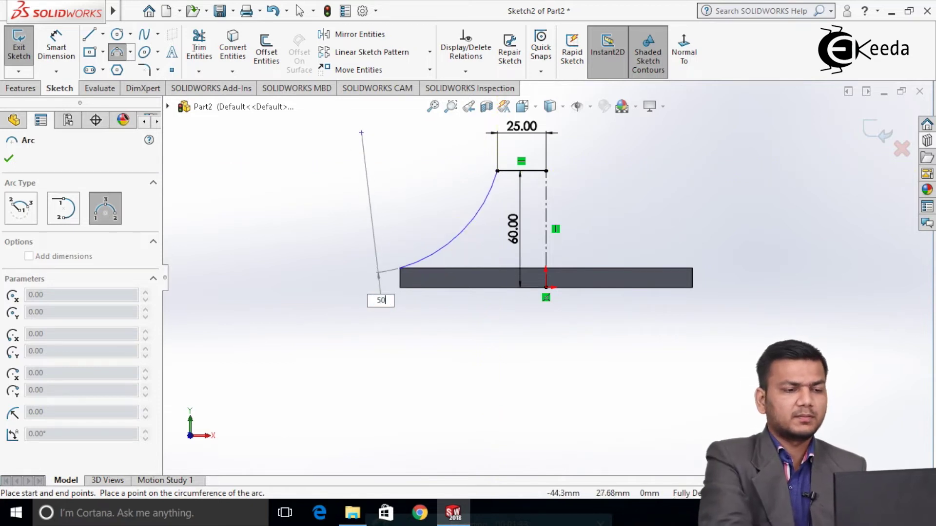
type("50")
key("Return")
right_click(460, 240)
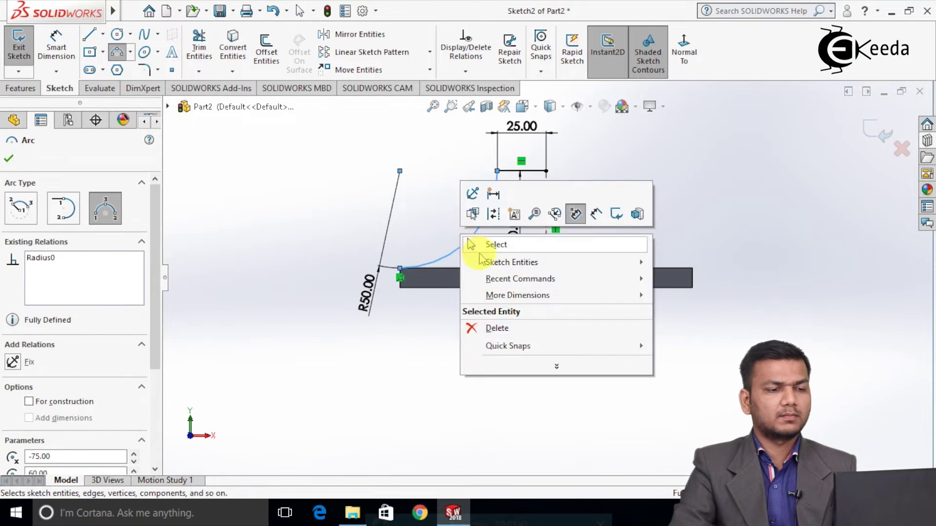
left_click(493, 245)
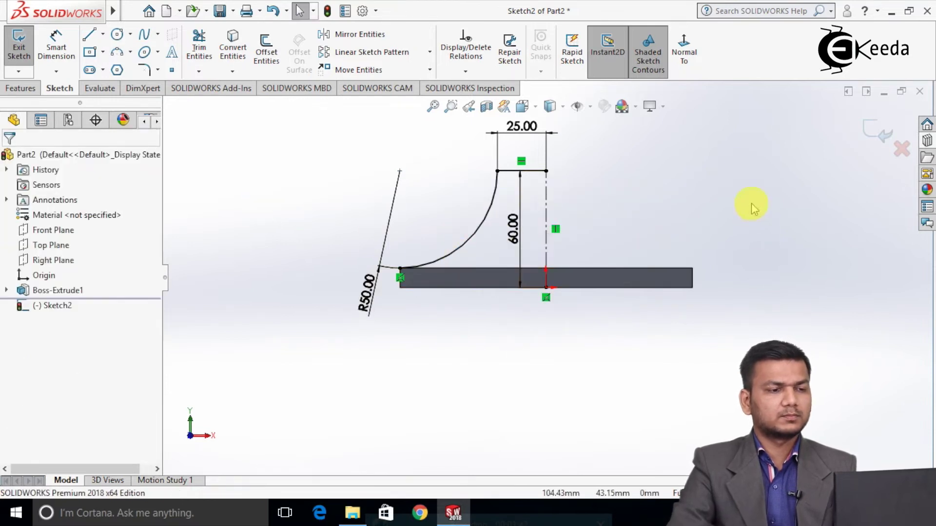
- Mirror the R50 arc and the short horizontal line about the vertical construction line, keeping the originals
left_click(385, 39)
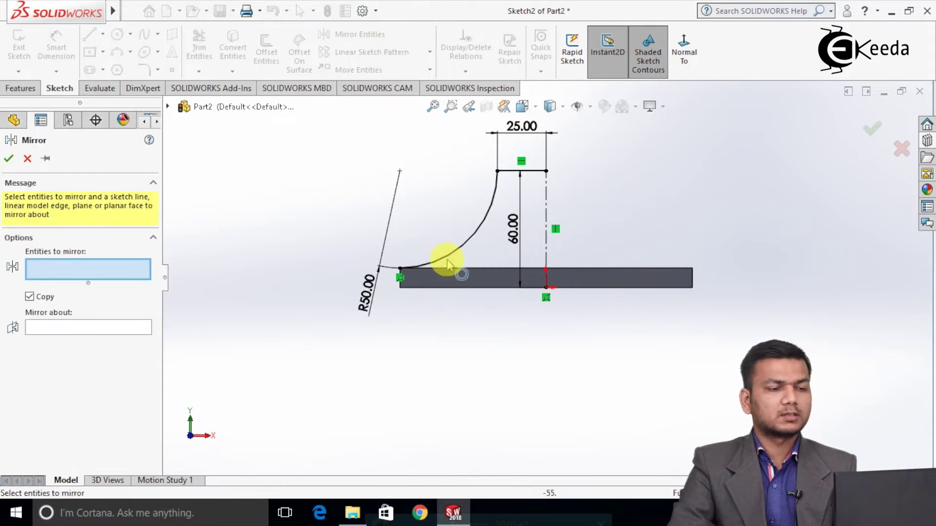
left_click(465, 251)
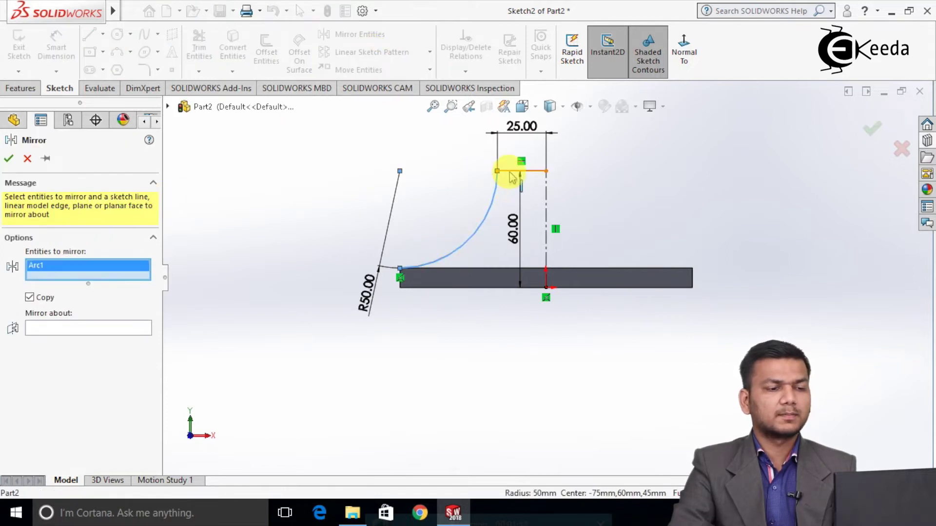
left_click(511, 178)
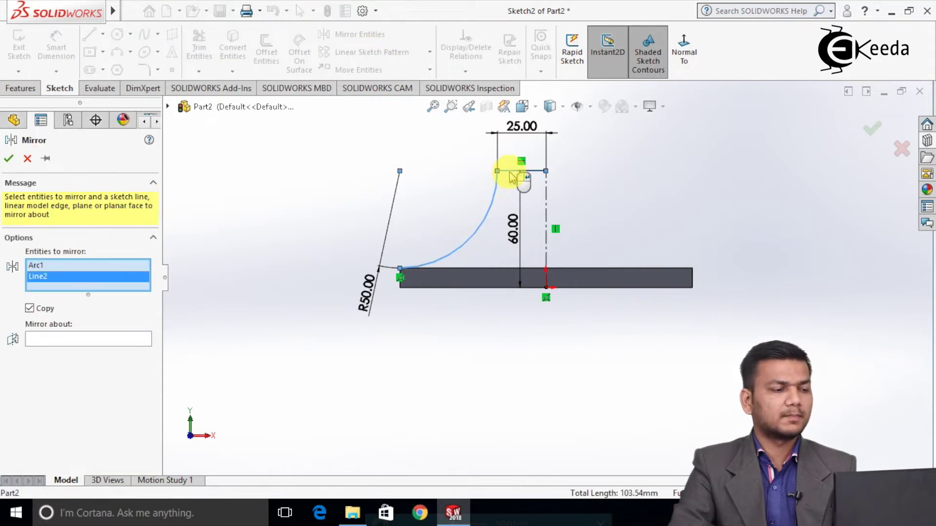
left_click(121, 340)
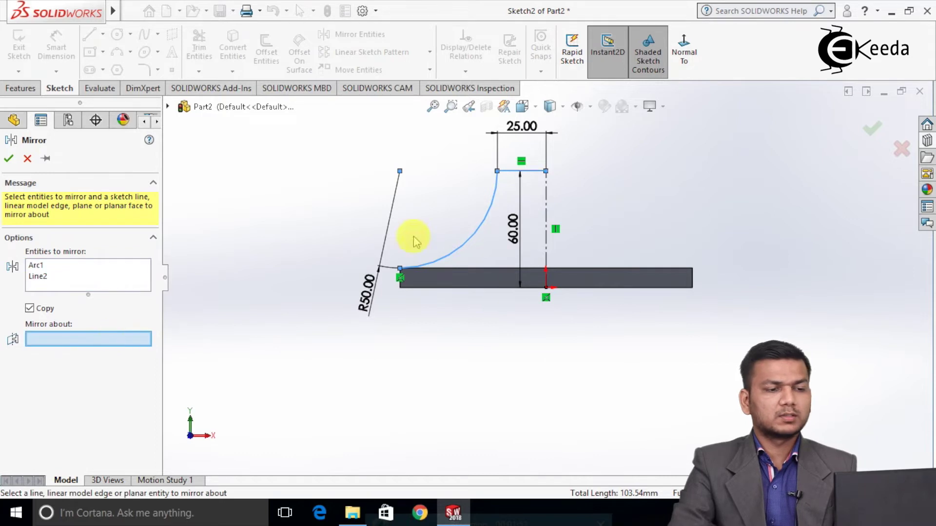
left_click(548, 209)
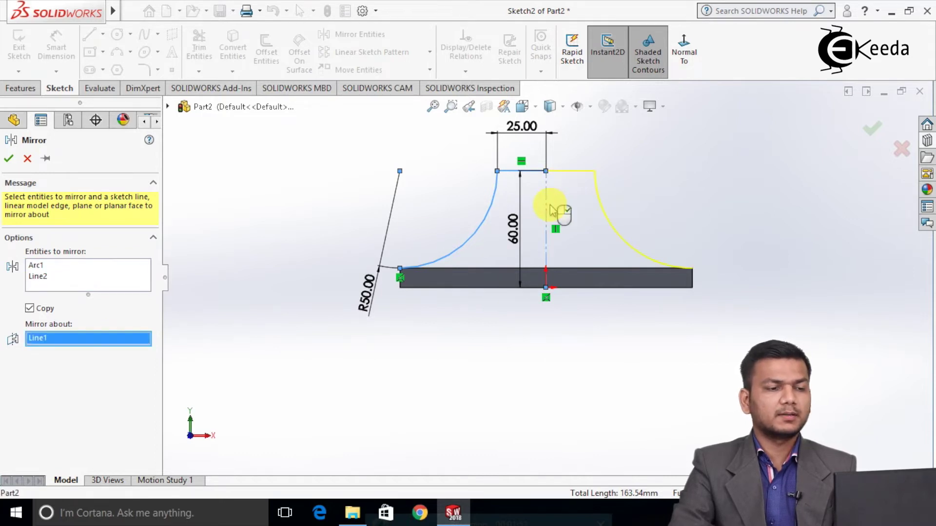
left_click(9, 159)
- Close the profile with a 150 mm horizontal line along the plate's upper edge between the two arc ends
left_click(91, 40)
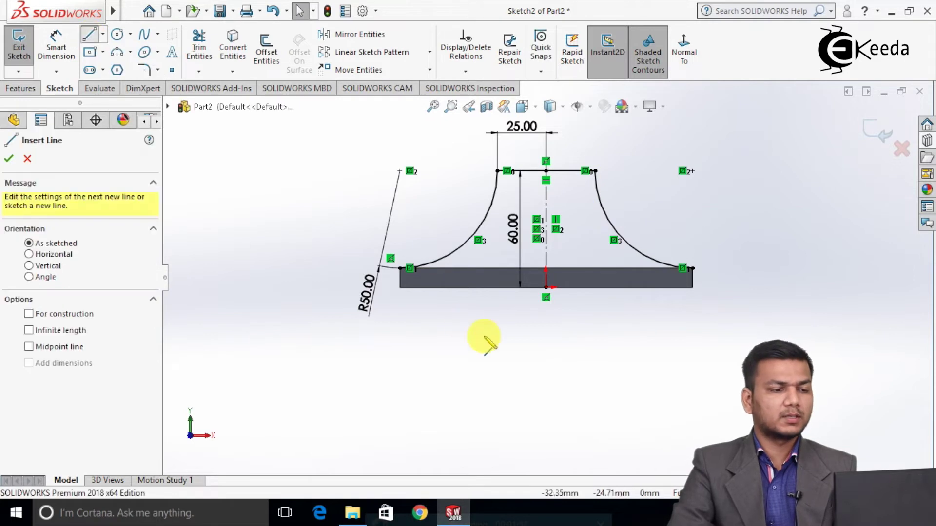
left_click(399, 268)
left_click(690, 268)
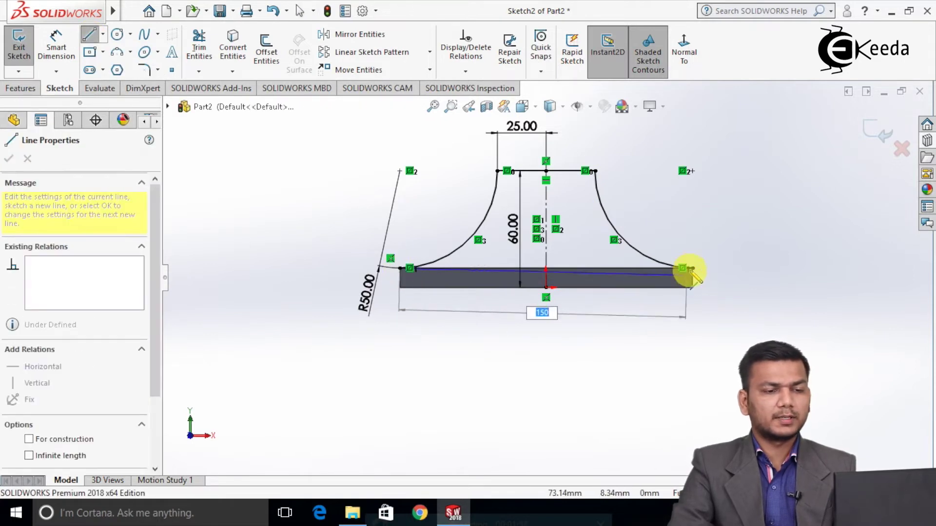
right_click(693, 269)
left_click(720, 277)
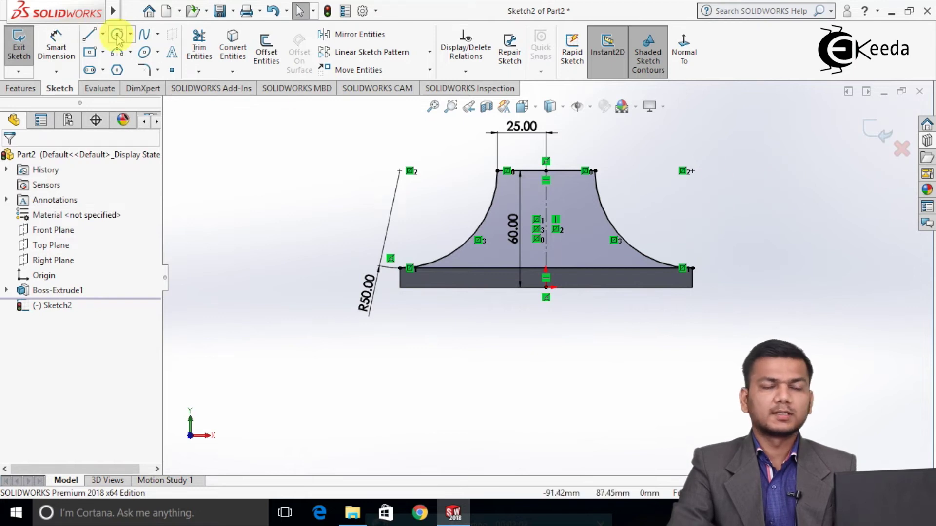
- Sketch a circle about 9.3 mm in diameter inside the profile, left of the construction line
left_click(116, 36)
scroll(522, 228, "down", 3)
scroll(533, 249, "down", 3)
left_click(484, 237)
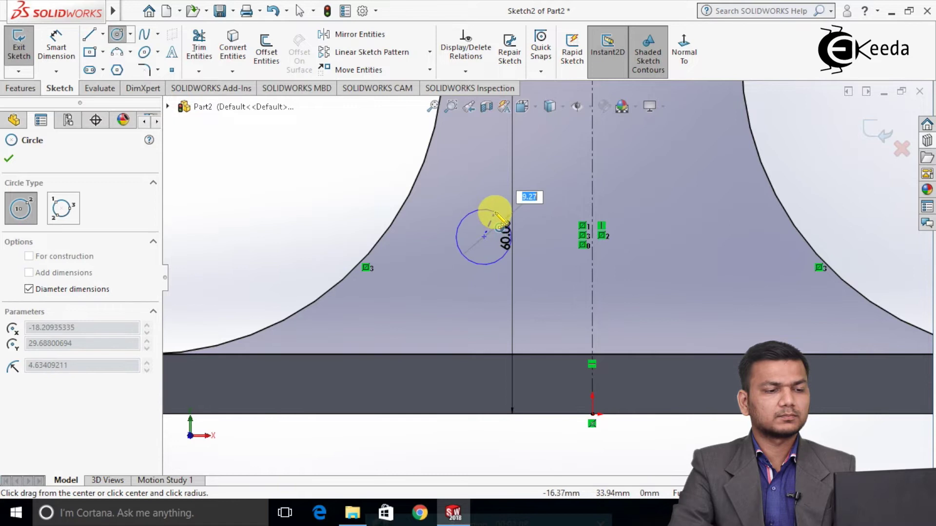
left_click(495, 211)
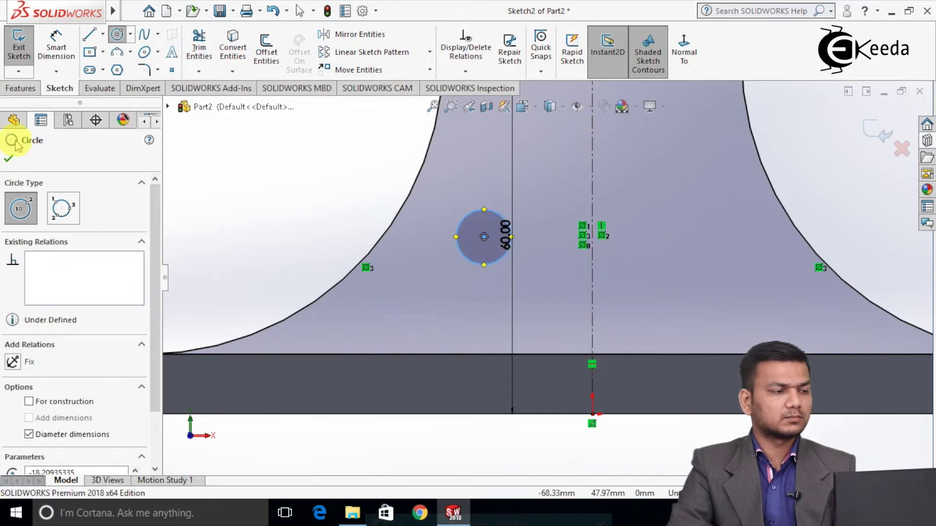
left_click(6, 160)
- Dimension the circle's centre horizontally at 53 mm from the plate's upper-left corner
scroll(283, 185, "up", 2)
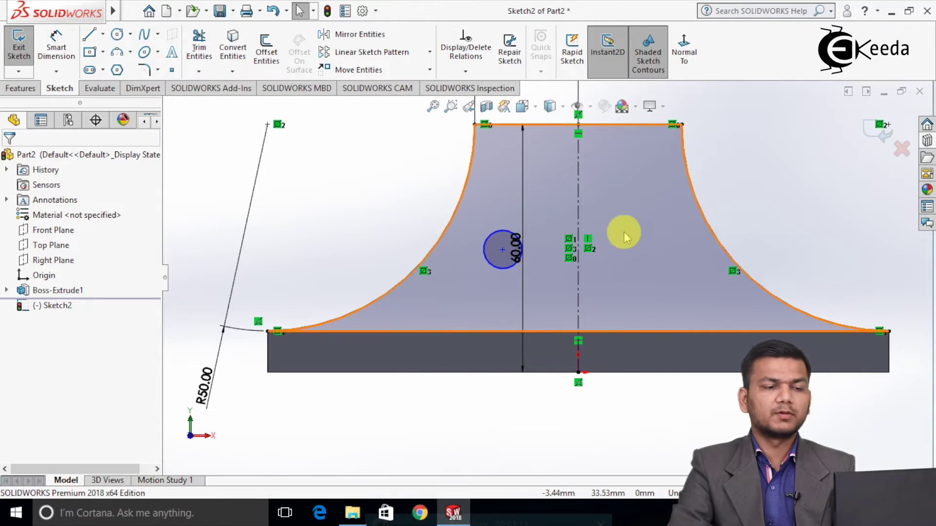
scroll(548, 276, "up", 1)
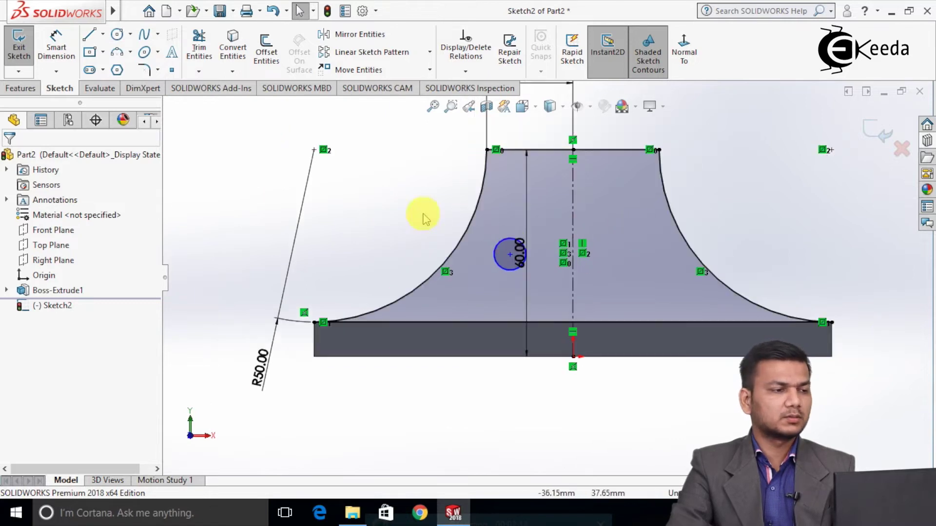
left_click(58, 52)
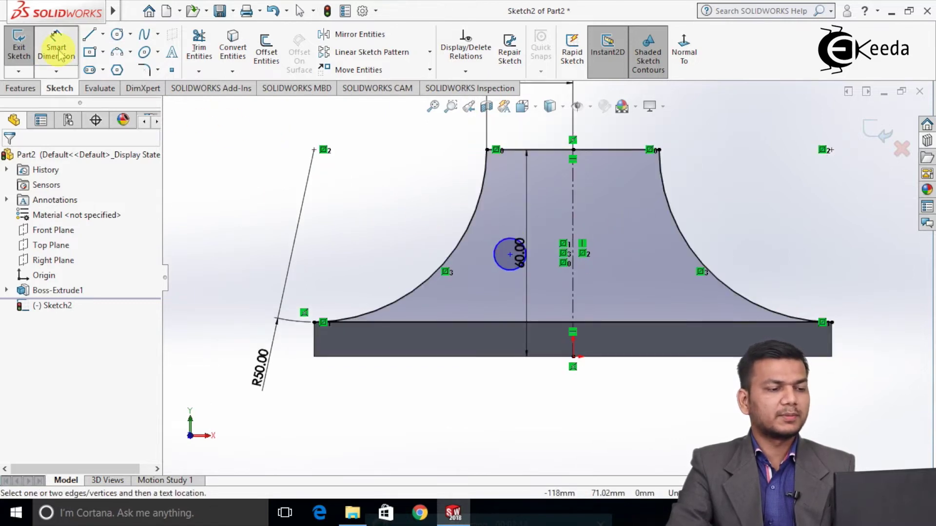
left_click(314, 323)
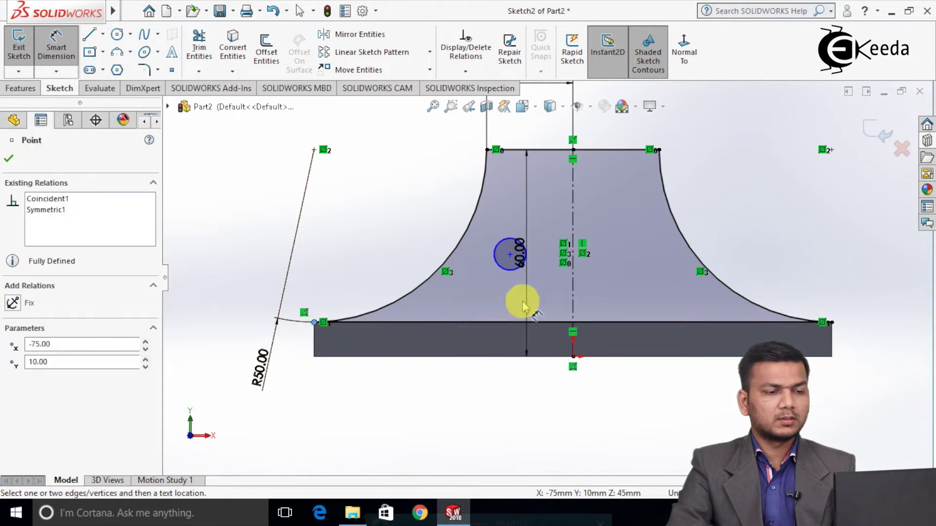
left_click(510, 255)
left_click(449, 412)
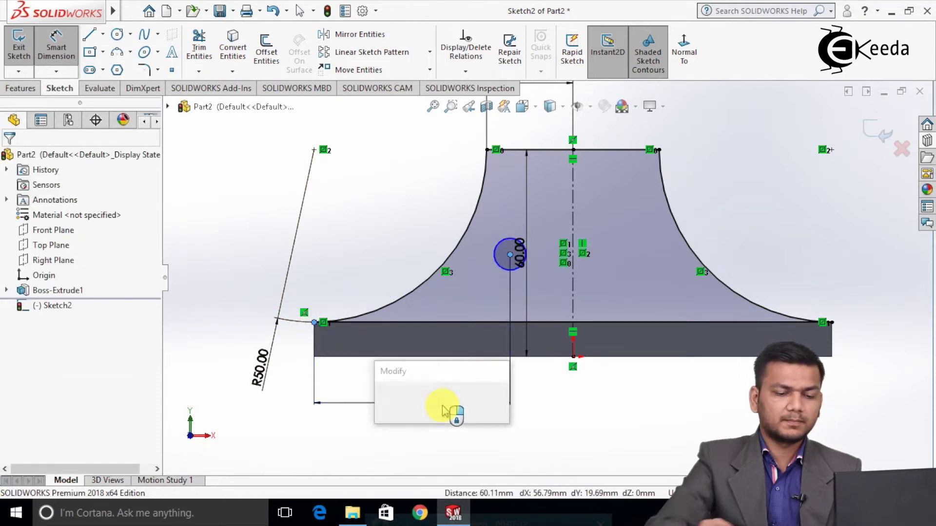
type("53")
key("Return")
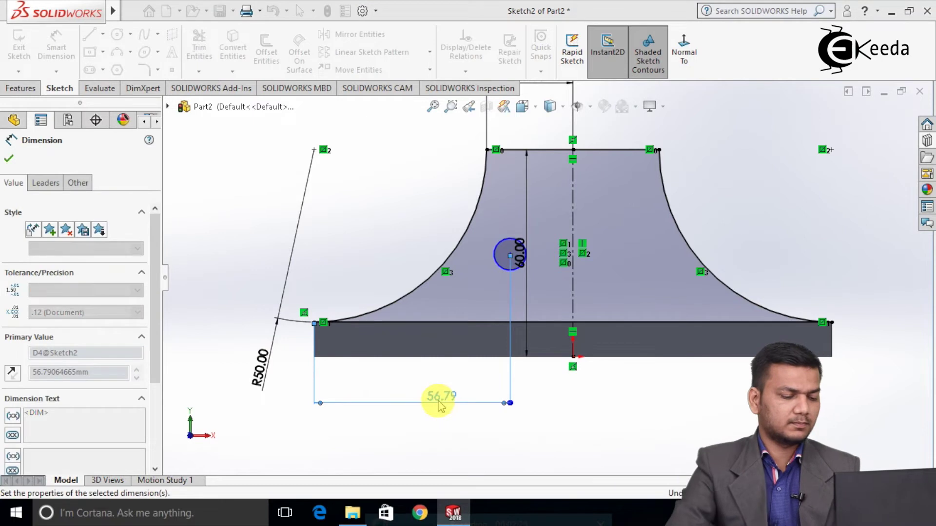
left_click(244, 185)
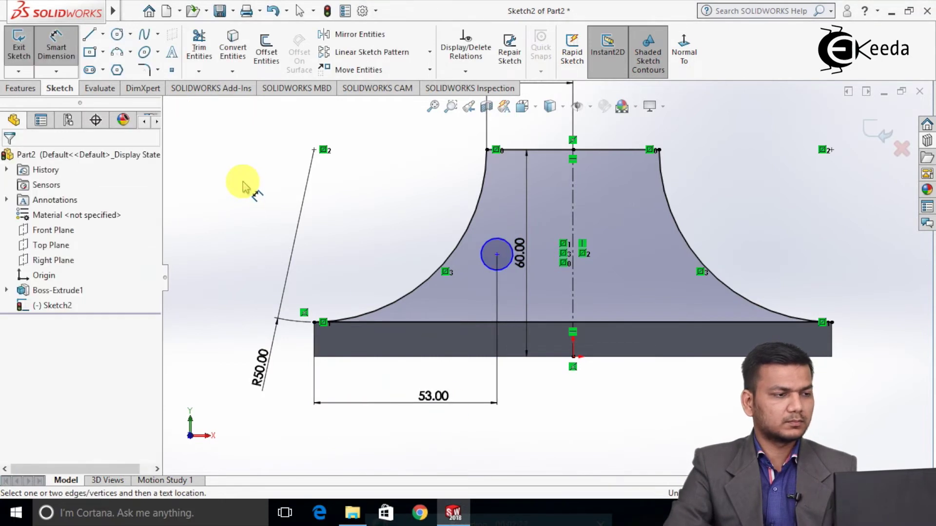
- Dimension the circle's diameter at 15 mm
left_click(482, 256)
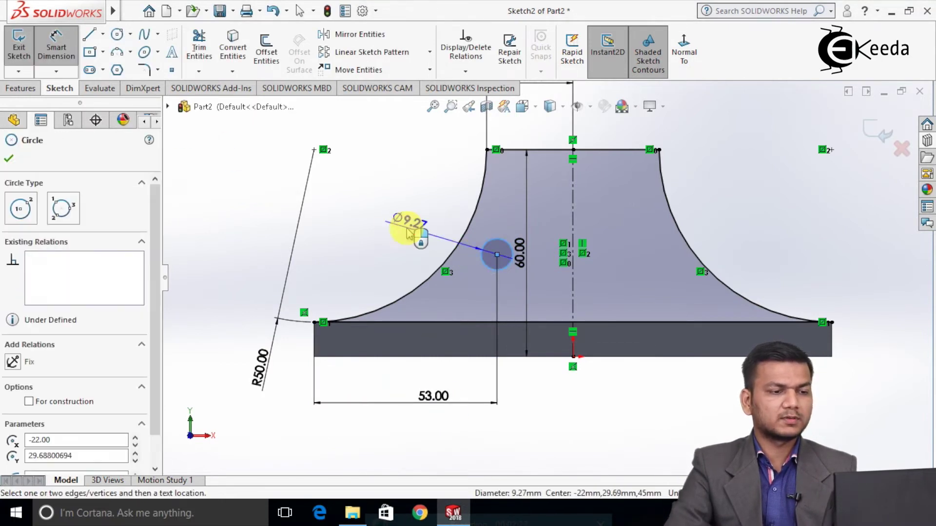
left_click(410, 224)
type("15")
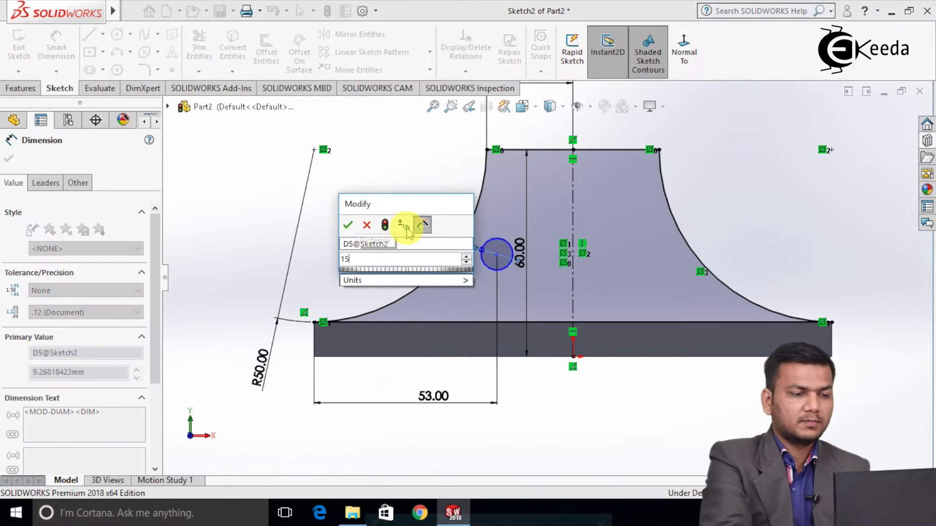
key("Return")
left_click(403, 188)
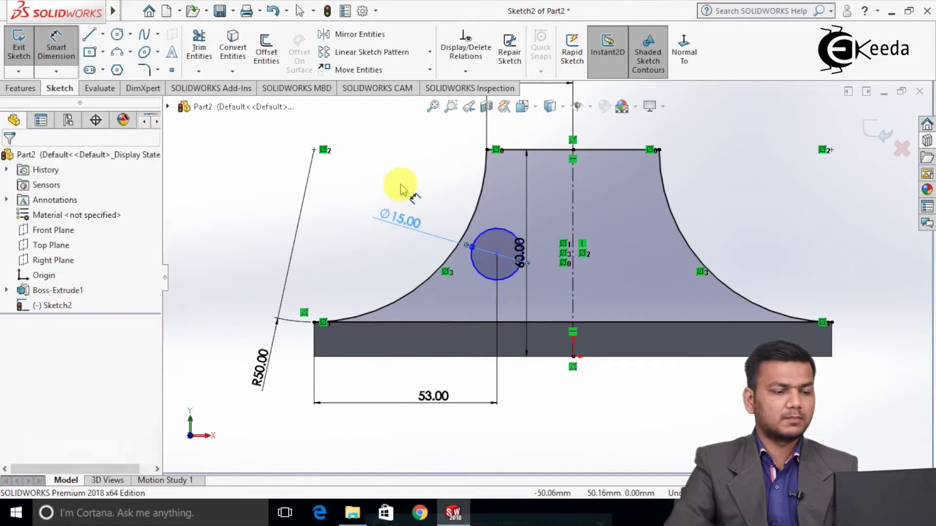
- Mirror the 15 mm circle about the vertical construction line, keeping the original
key("f")
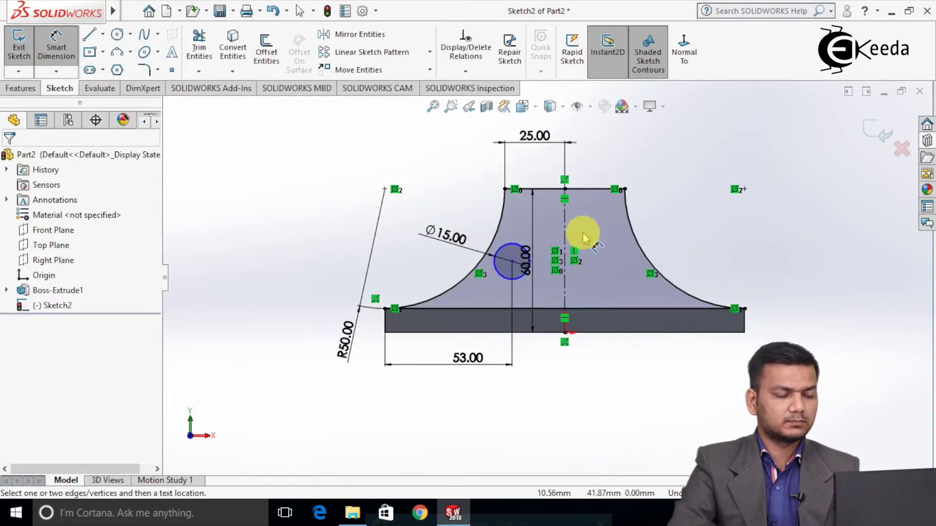
scroll(585, 237, "down", 2)
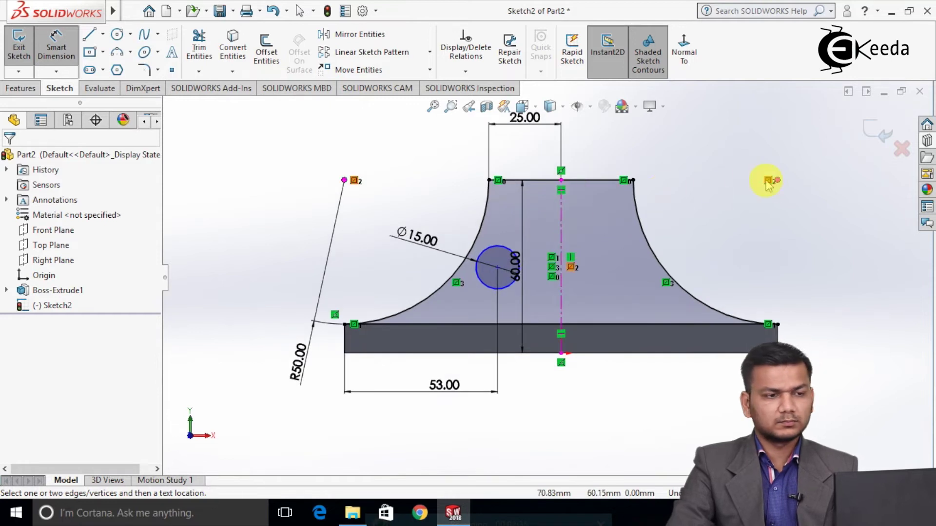
left_click(362, 34)
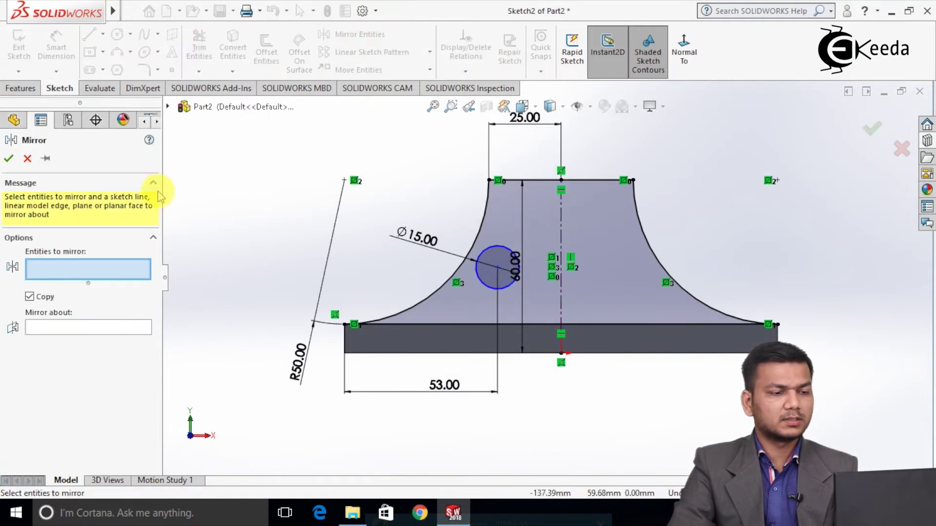
left_click(477, 277)
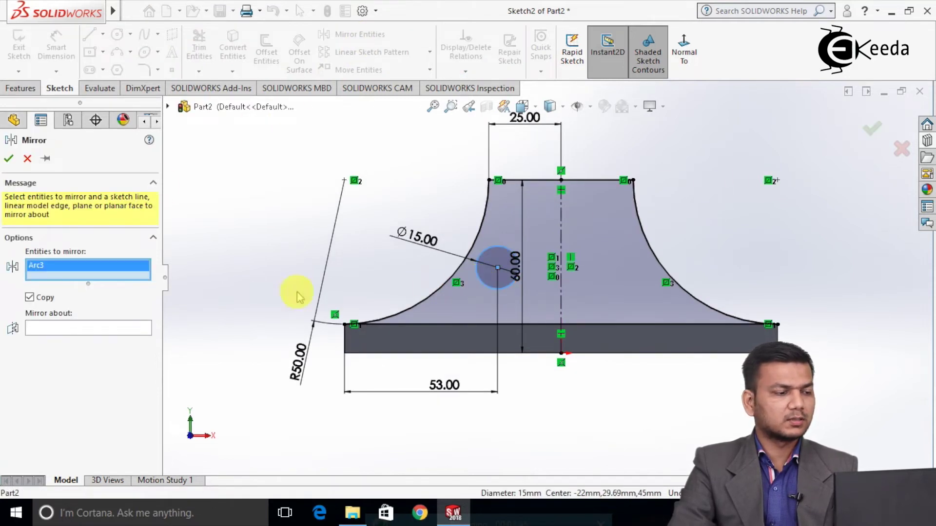
left_click(104, 328)
left_click(561, 217)
left_click(11, 159)
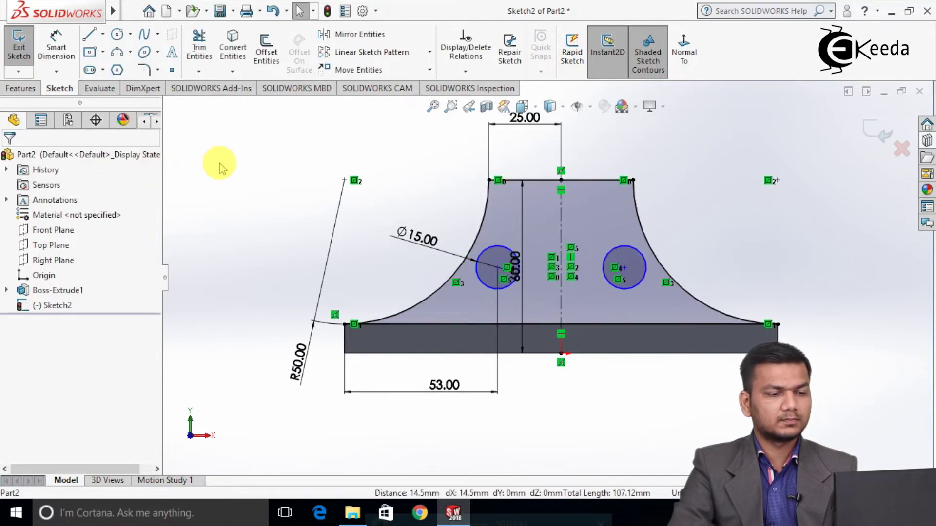
- Extrude the profile 10 mm Blind in the reversed direction over the plate, selecting both circles as contours so they become holes
key("f")
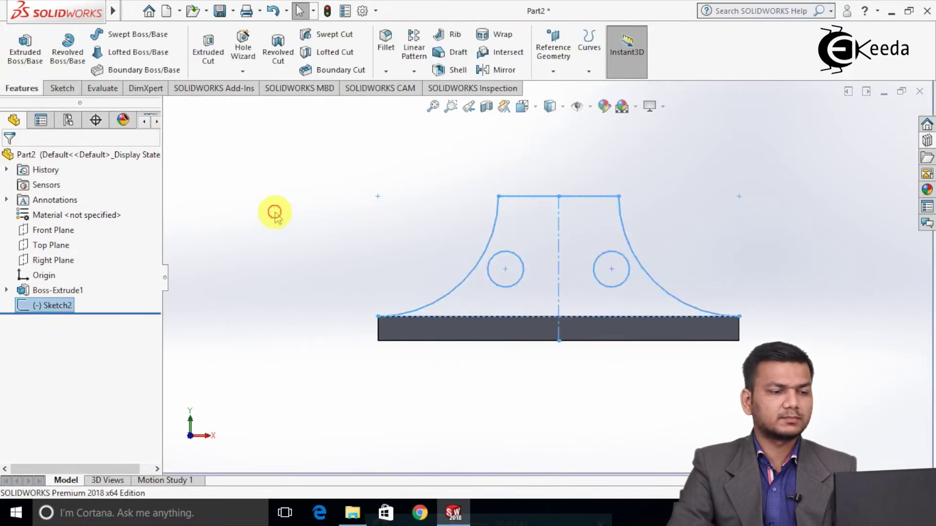
key("ctrl+7")
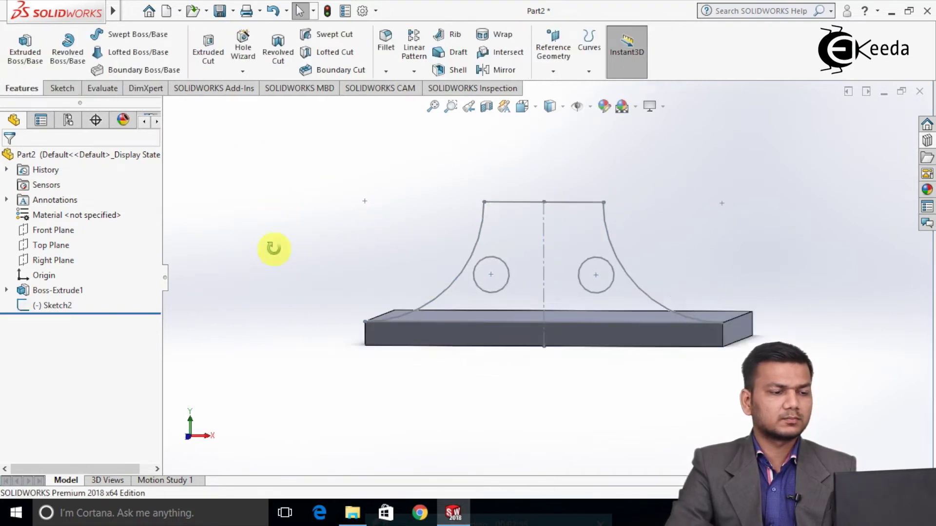
left_click(25, 53)
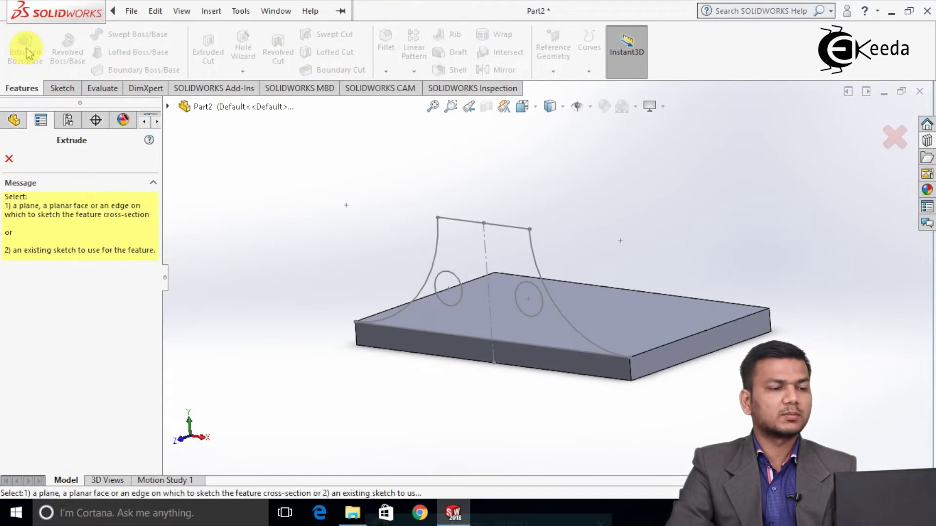
left_click(455, 219)
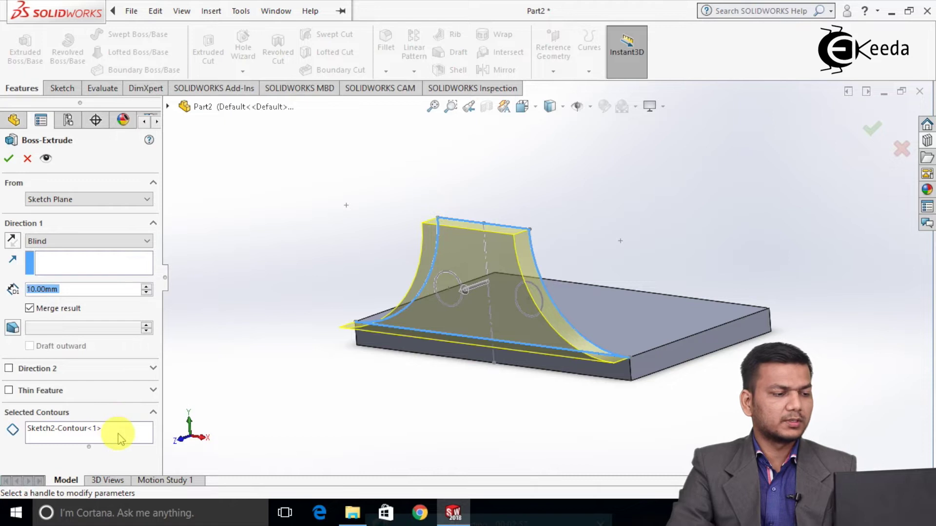
left_click(120, 439)
left_click(470, 288)
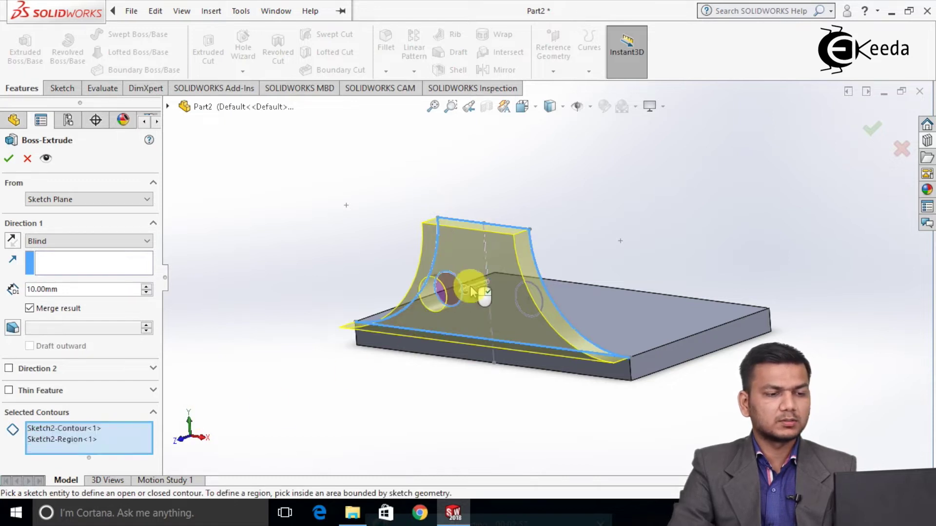
left_click(518, 289)
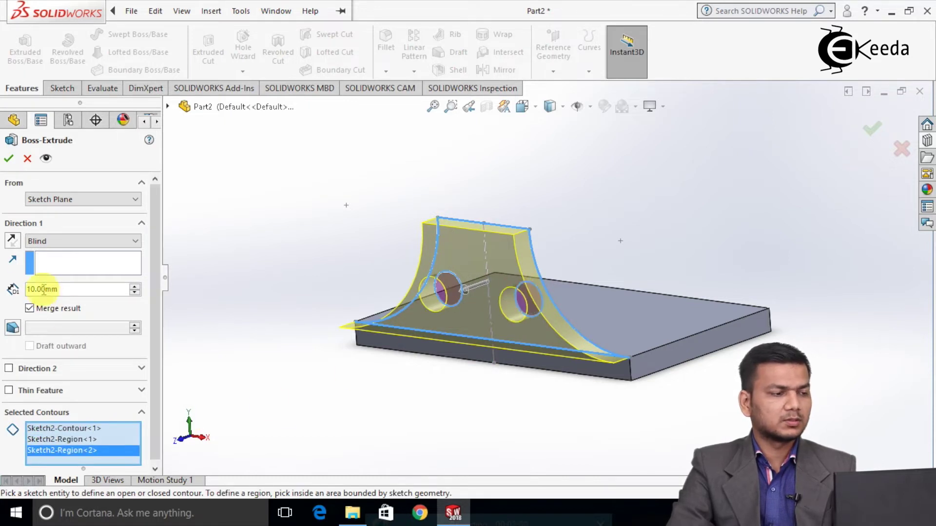
left_click(13, 240)
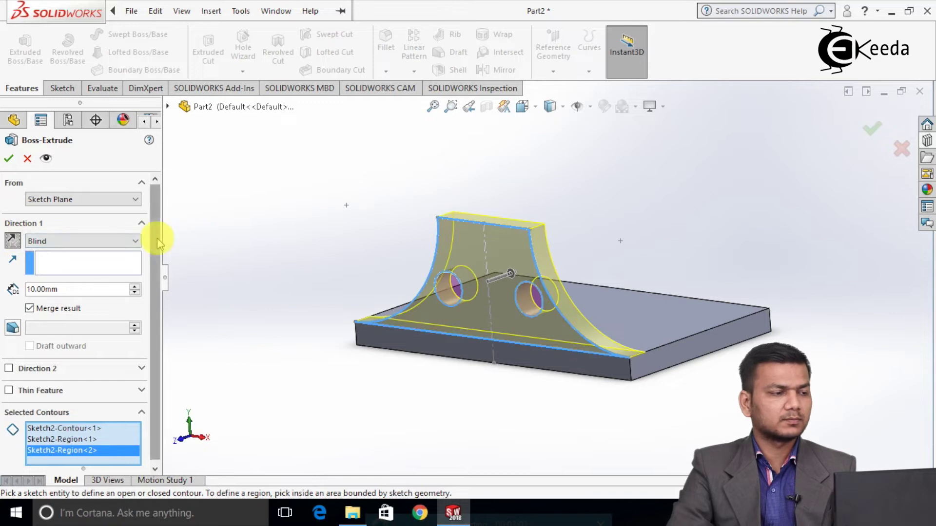
key("Return")
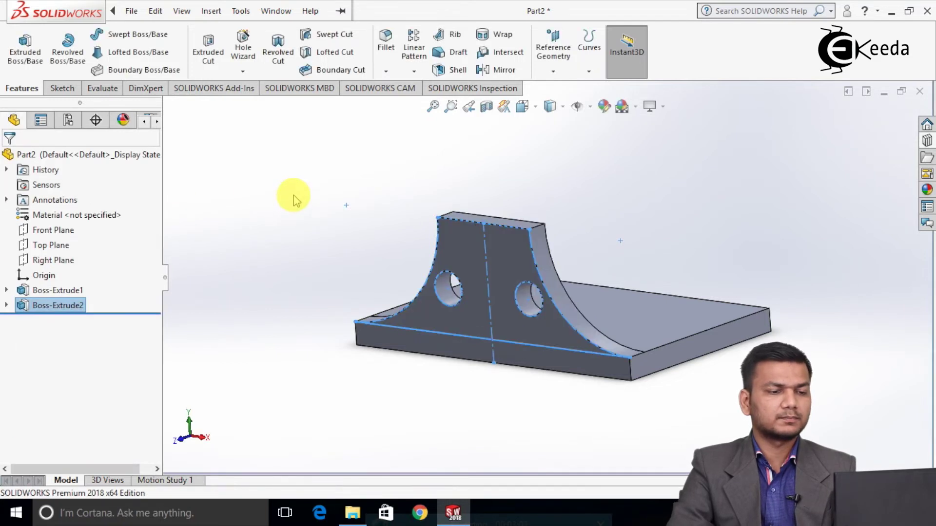
left_click(294, 199)
- Show the Front Plane in the model
middle_click_drag(374, 236, 336, 237)
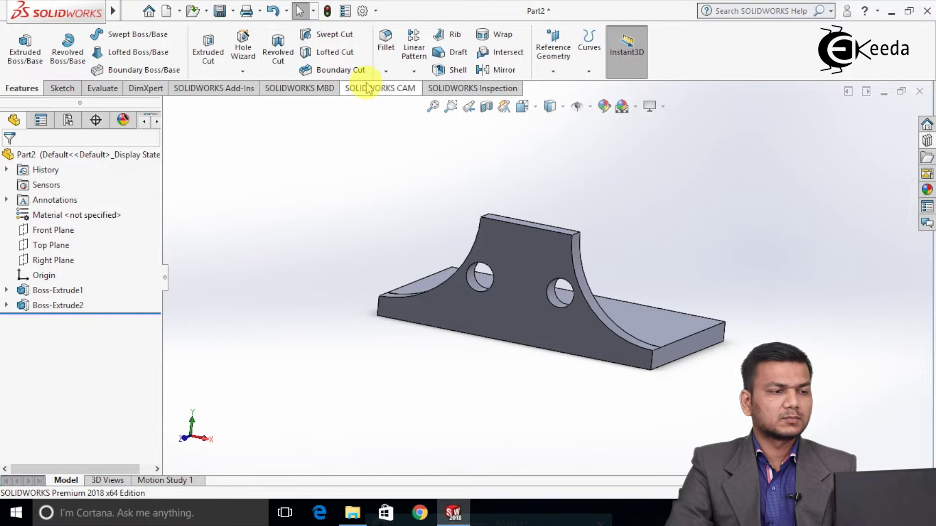
right_click(54, 233)
left_click(83, 203)
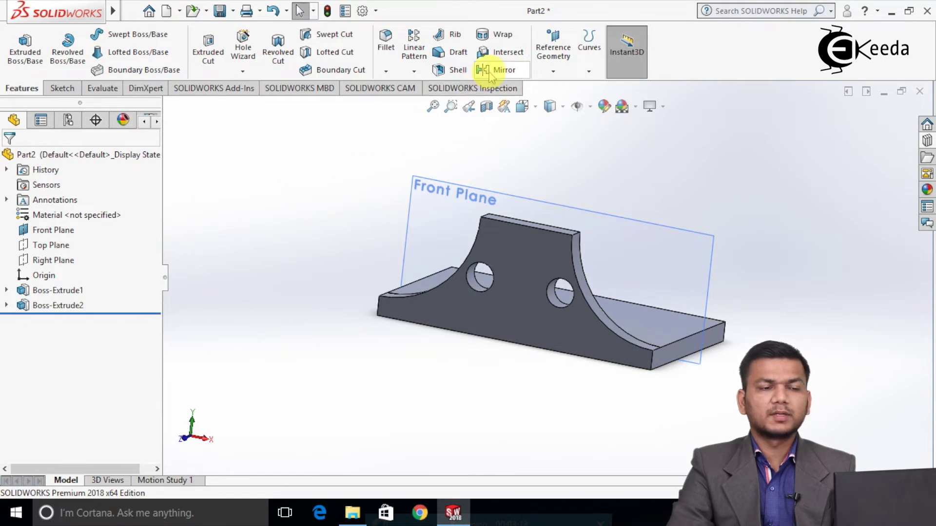
- Mirror the two-hole upright extrusion (Boss-Extrude2) about the Front Plane to form a matching upright on the opposite side of the base plate
left_click(517, 72)
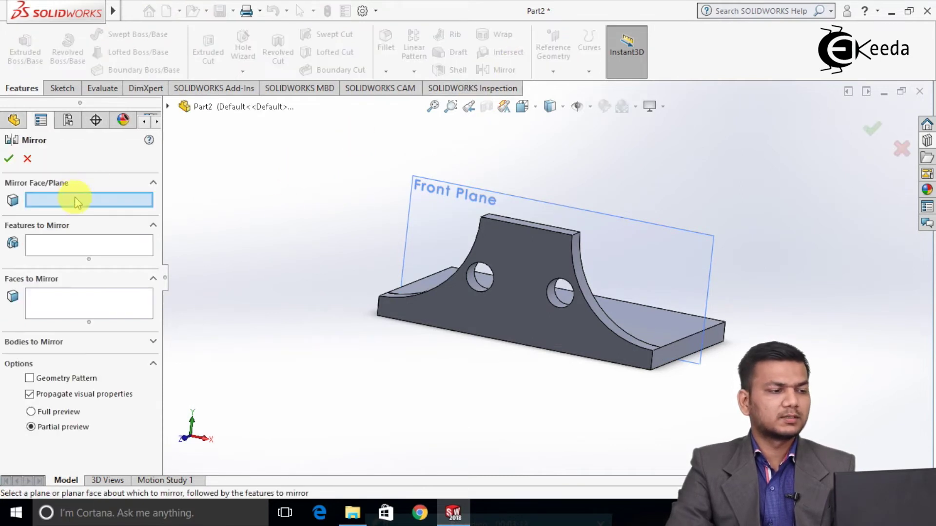
left_click(400, 193)
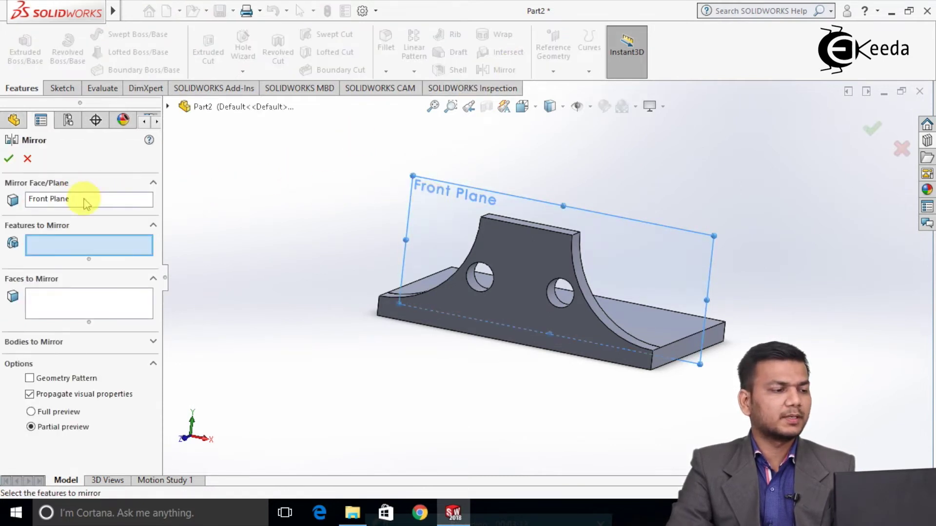
left_click(497, 236)
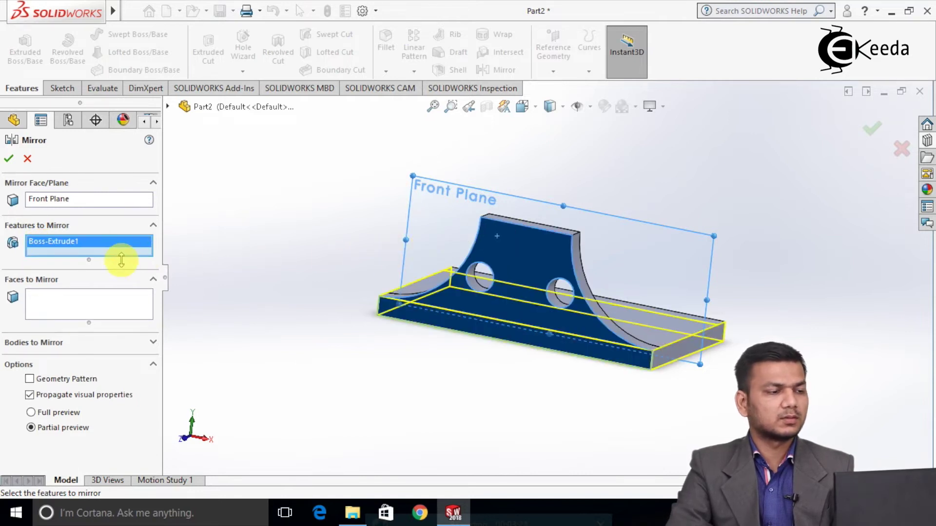
right_click(81, 242)
left_click(108, 251)
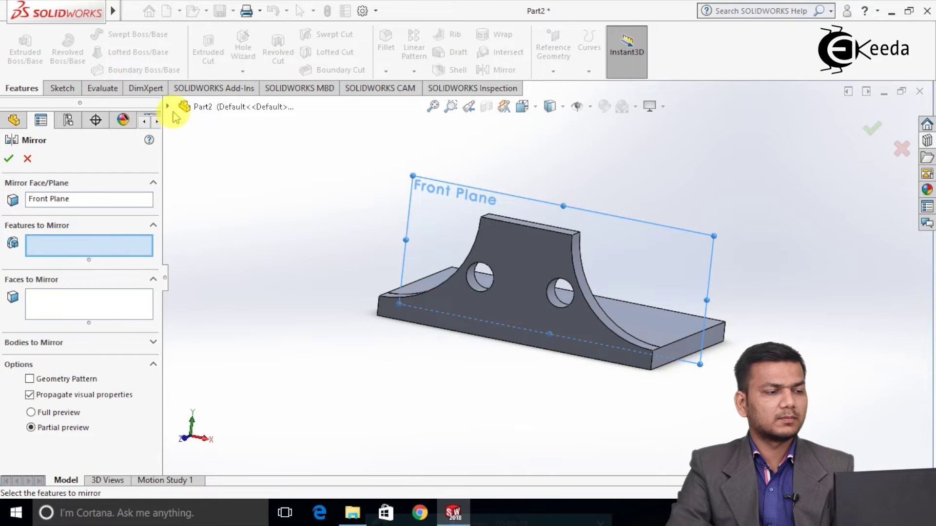
left_click(169, 107)
left_click(234, 258)
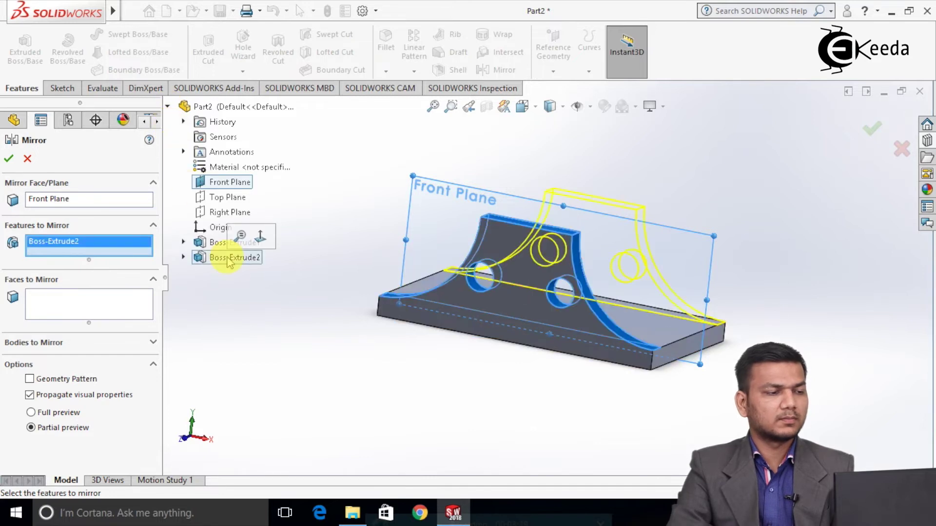
left_click(9, 158)
- Hide the Front Plane in the model
middle_click_drag(309, 192, 315, 210)
right_click(459, 182)
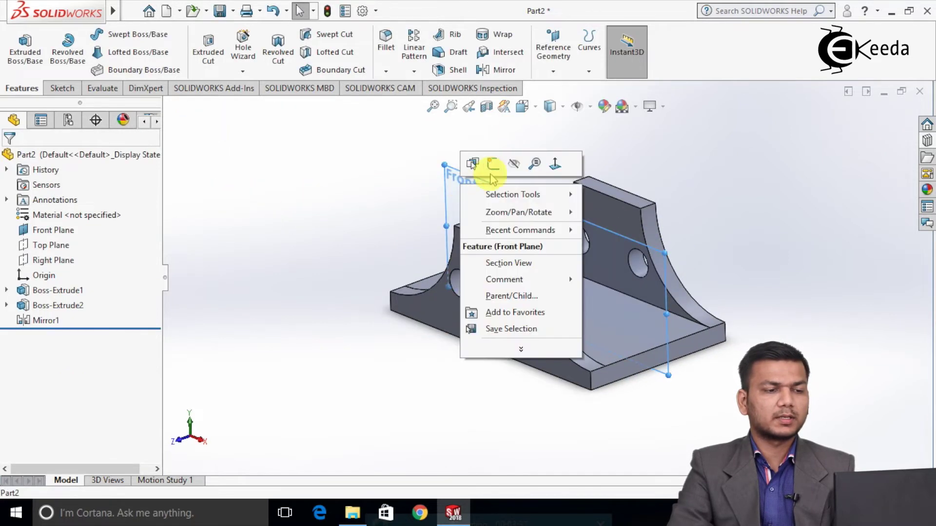
left_click(516, 165)
middle_click_drag(400, 183, 304, 246)
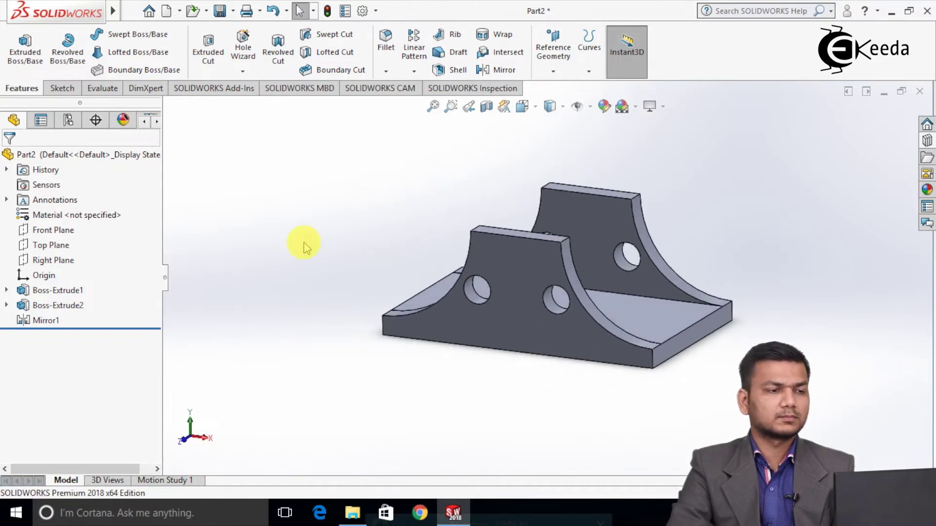
- Save the bracket part under the file name 1 in the car jack folder on the Desktop
left_click(233, 13)
left_click(248, 46)
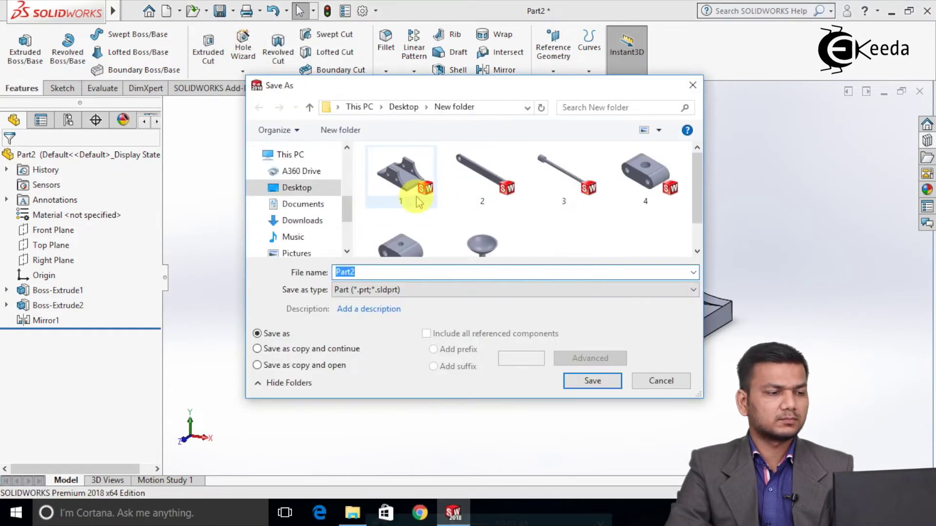
left_click(299, 154)
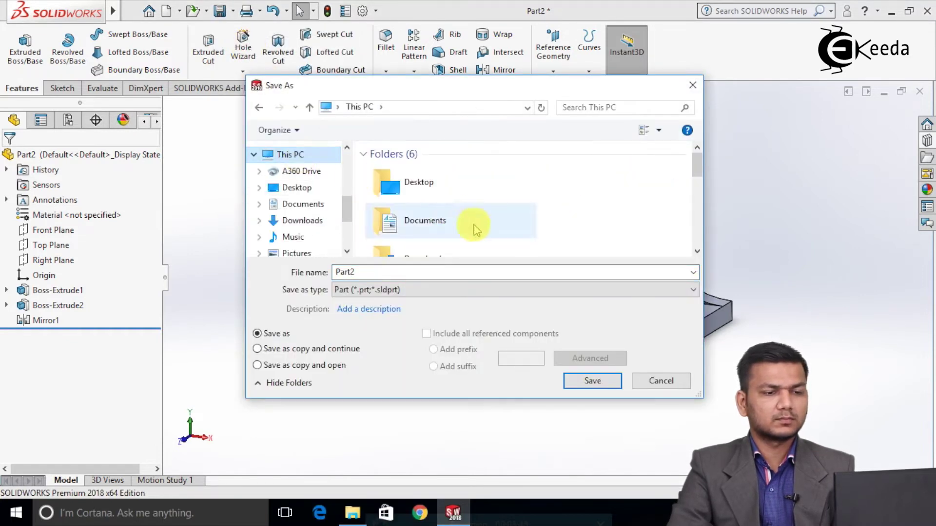
left_click_drag(698, 161, 663, 211)
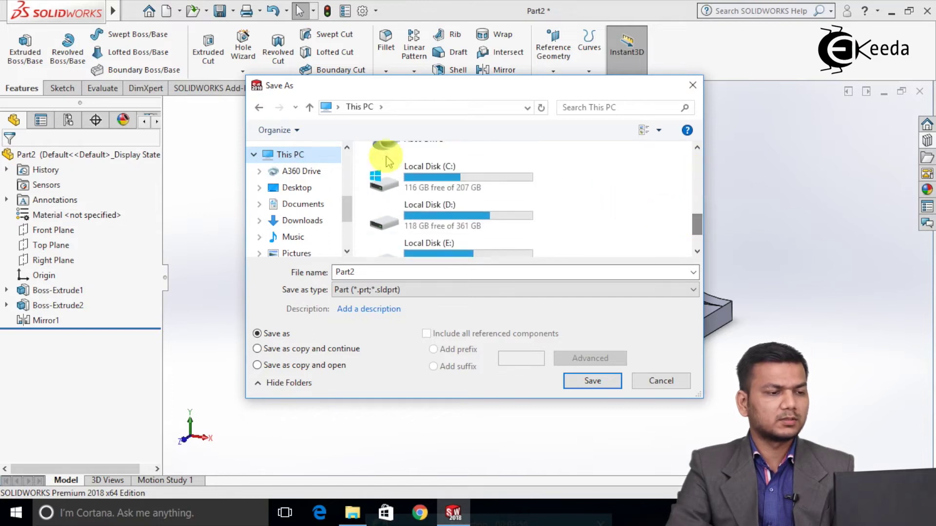
left_click(311, 189)
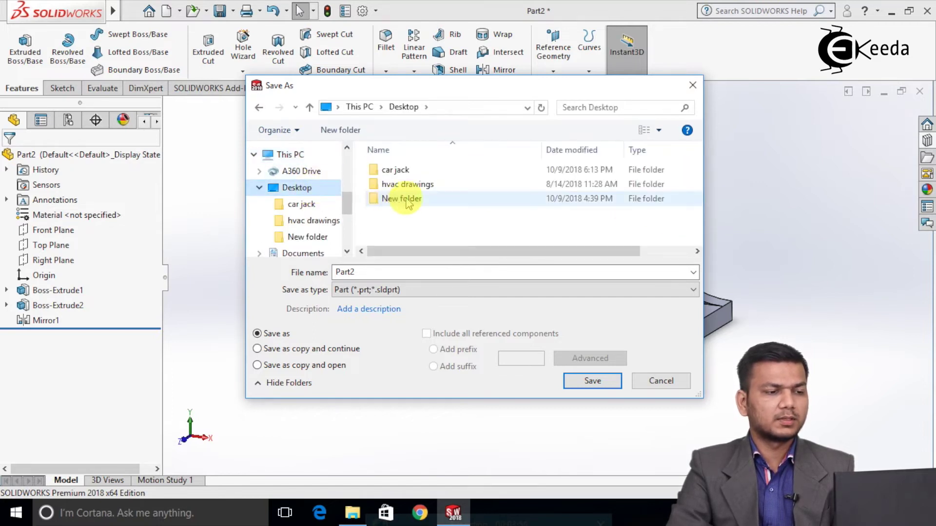
double_click(404, 175)
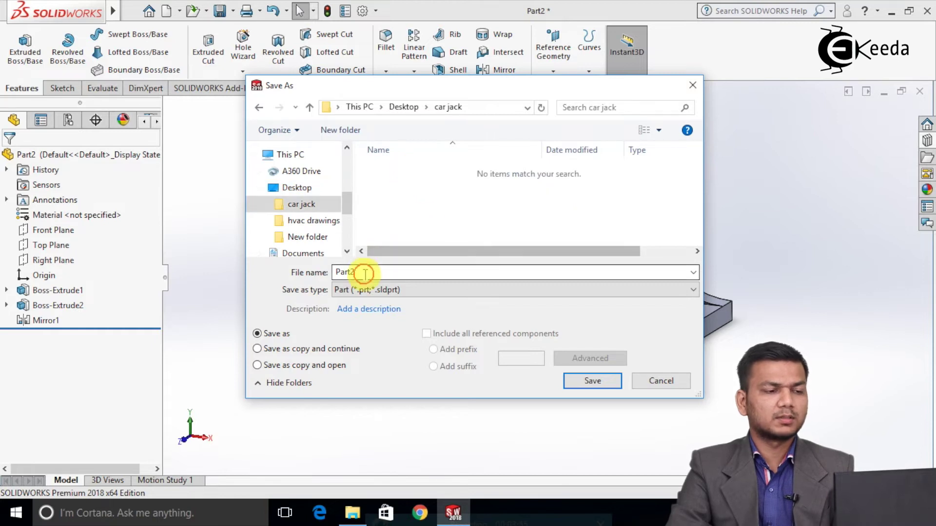
double_click(348, 272)
key("Return")
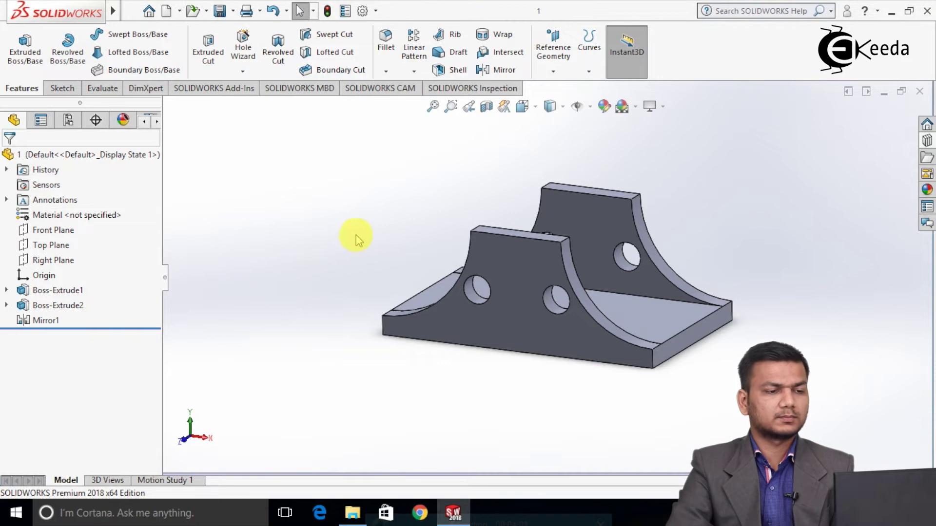
- Create a new part document
key("z")
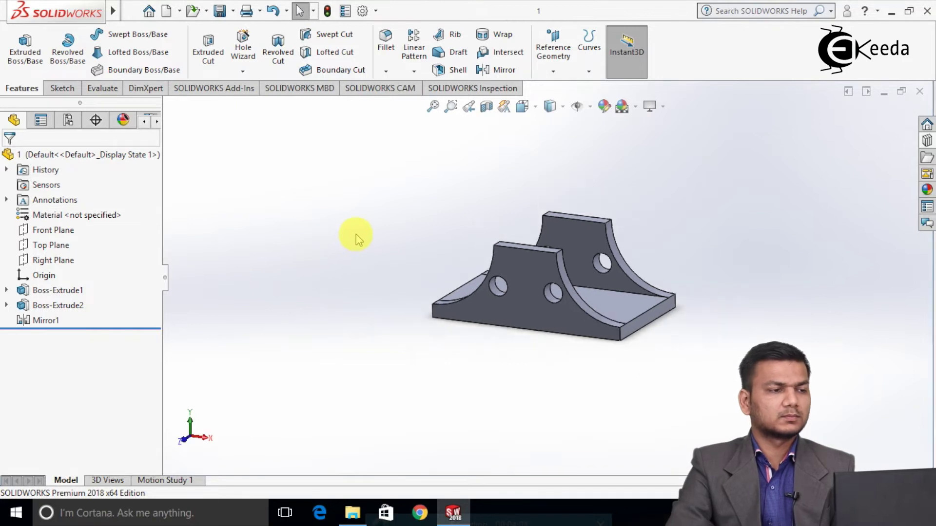
left_click(166, 11)
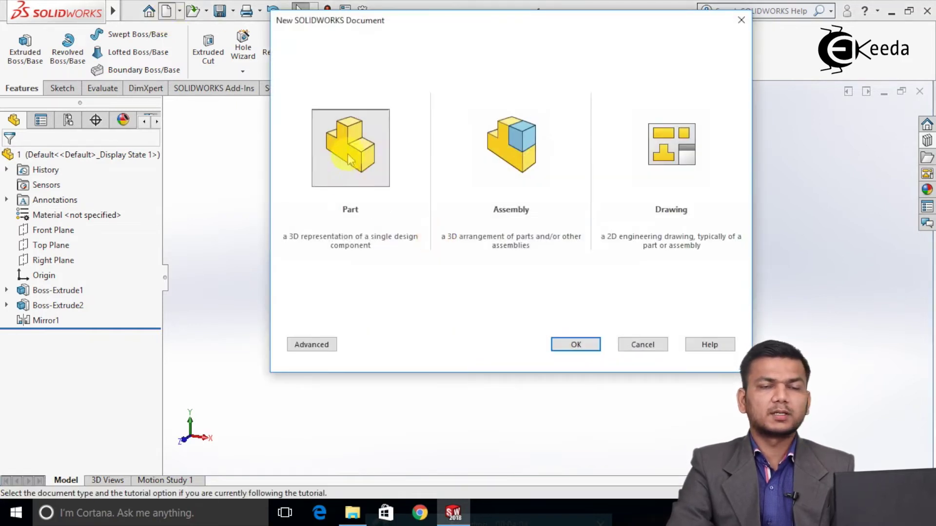
left_click(575, 345)
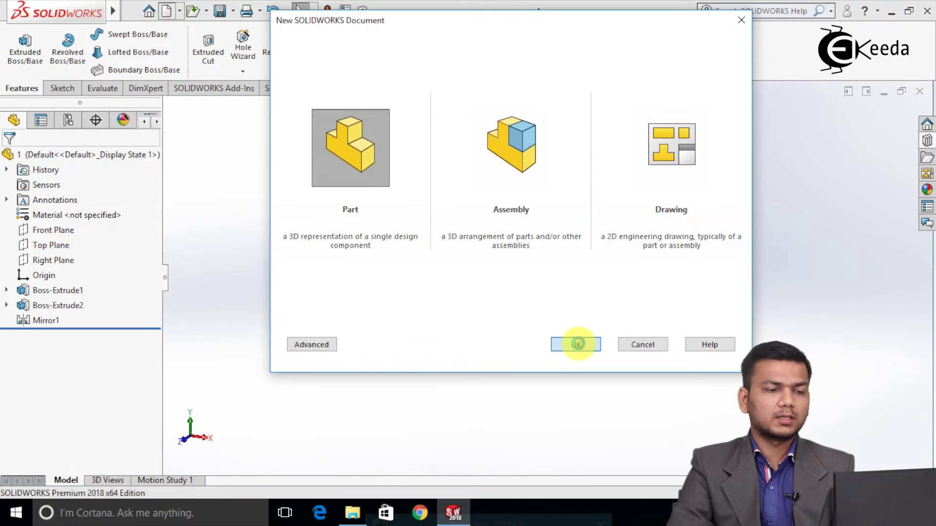
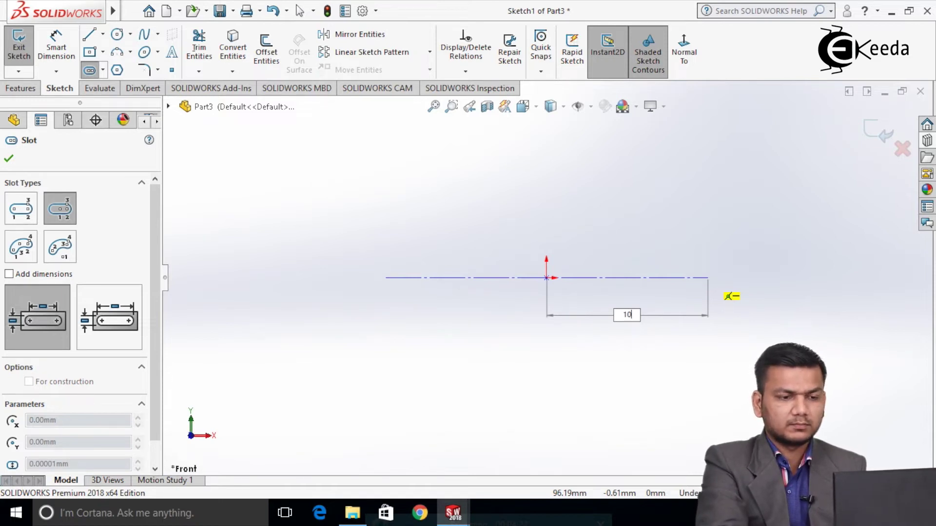
- Draw a horizontal centerpoint straight slot from the origin, with a 100 mm half-length and an end radius of about 10 mm
key("Return")
left_click(710, 281)
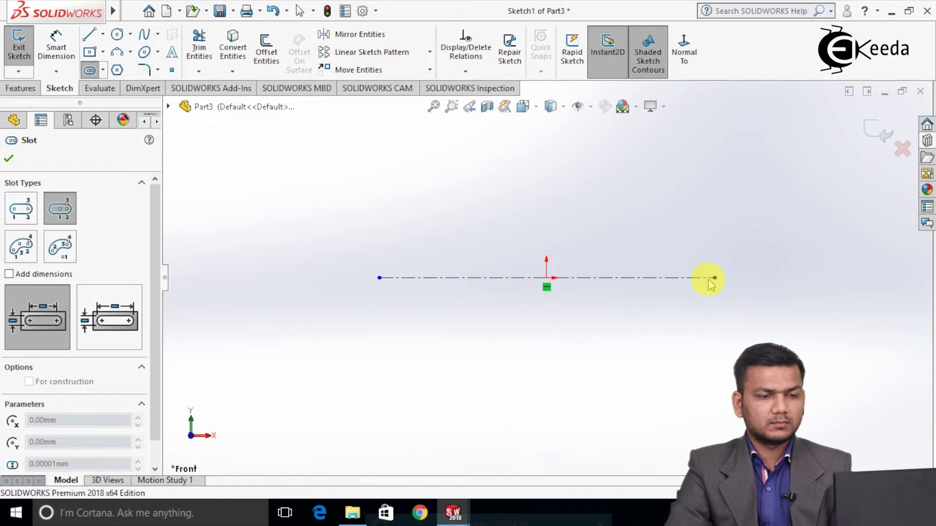
left_click(721, 261)
right_click(720, 263)
left_click(756, 268)
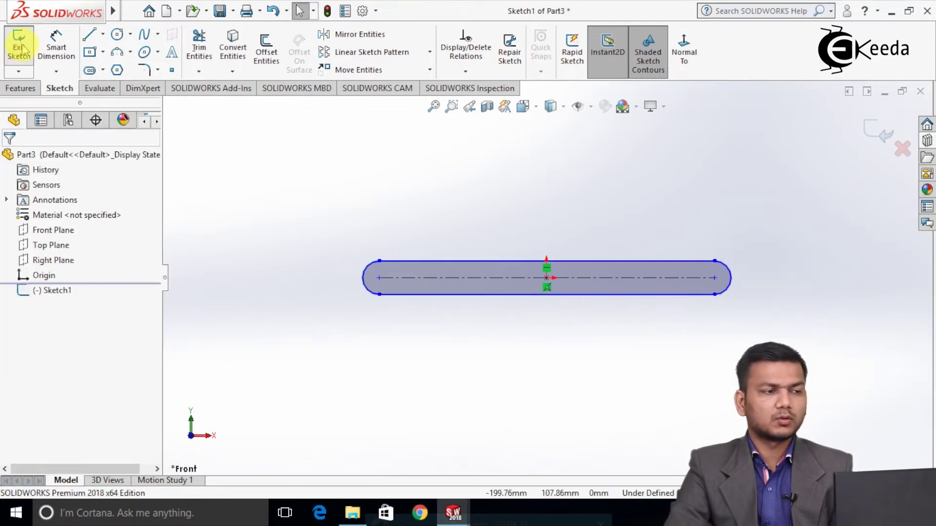
- Dimension the slot's end arc radius at 27/2 (13.5 mm)
left_click(55, 47)
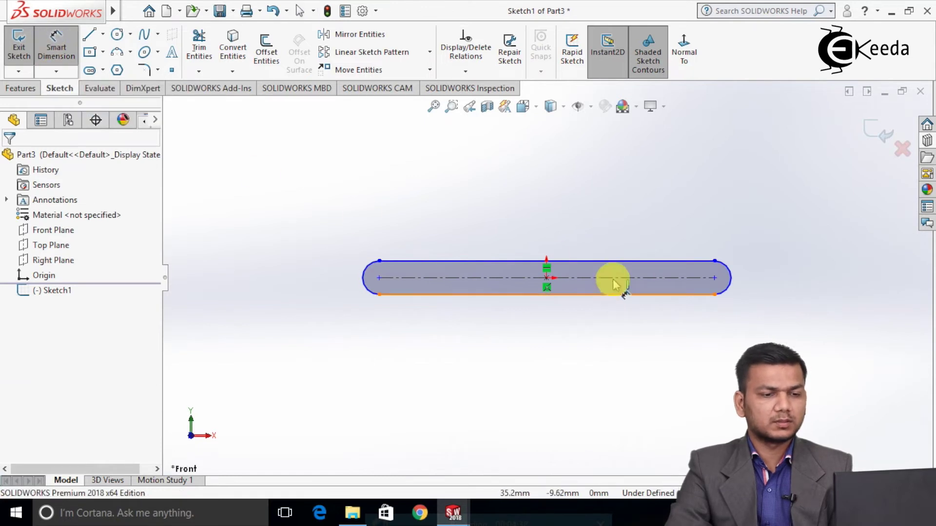
left_click(749, 251)
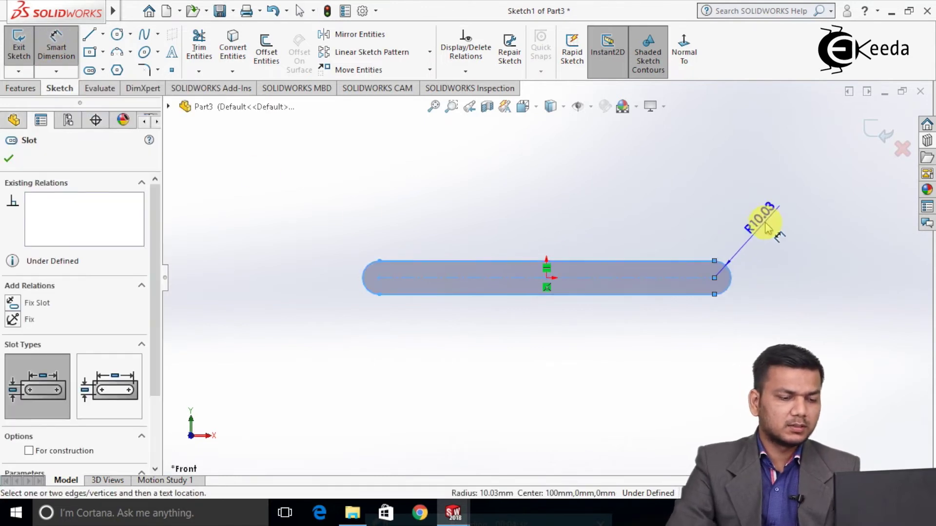
left_click(766, 227)
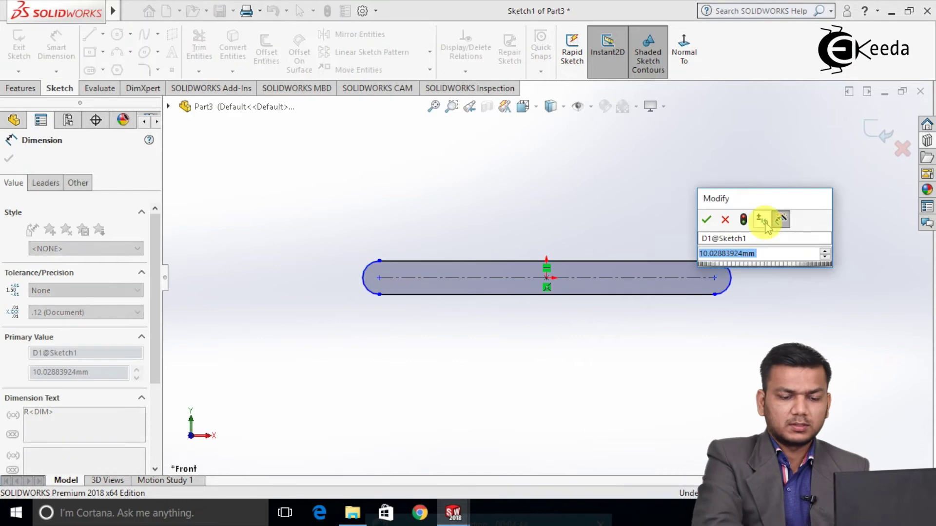
type("27/2")
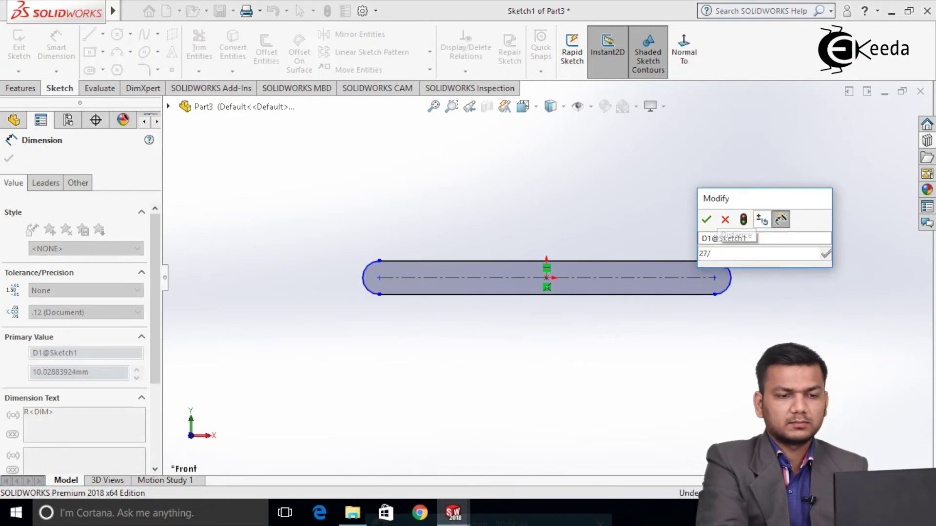
key("Return")
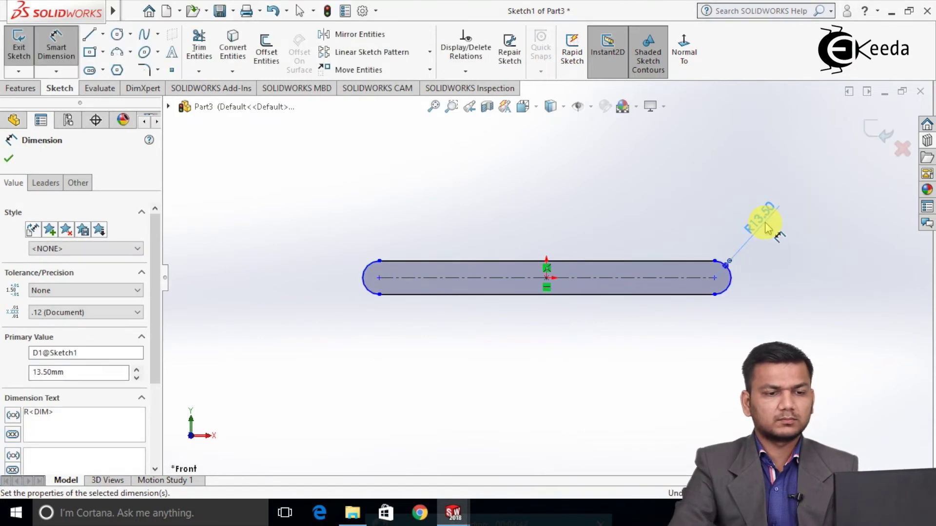
left_click(812, 260)
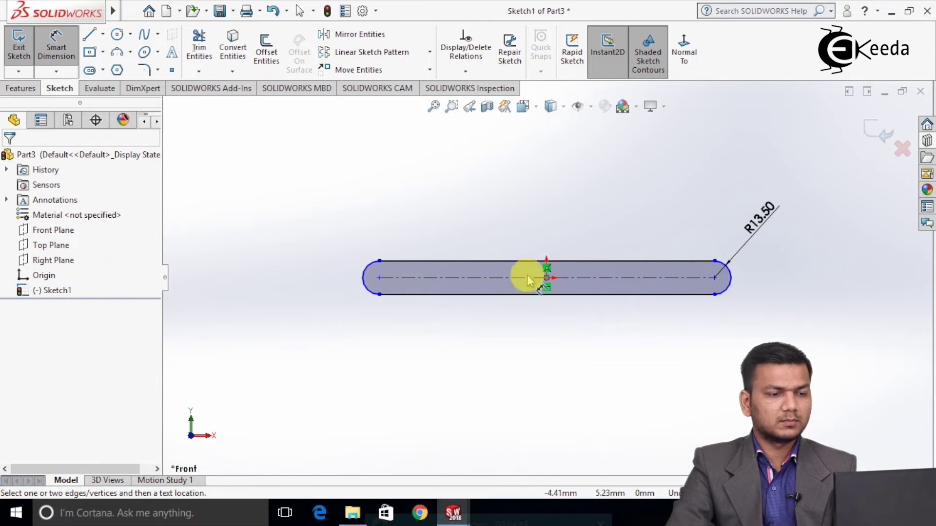
- Dimension the distance between the slot's arc centres at 200 mm and leave the Smart Dimension tool
left_click(505, 284)
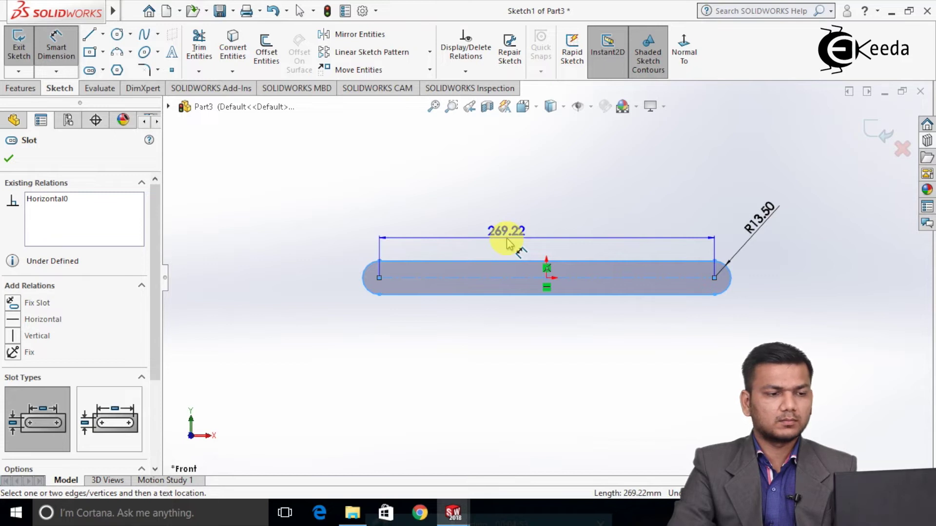
left_click(507, 242)
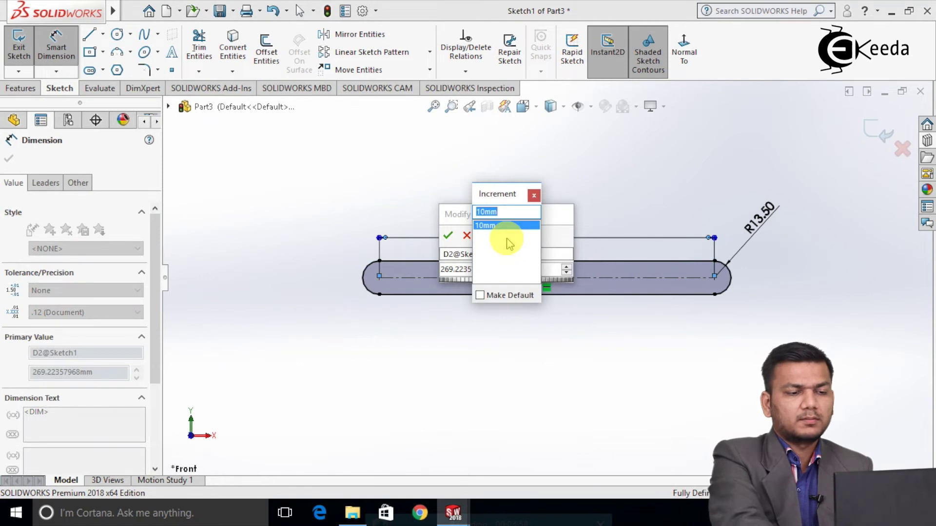
left_click(534, 195)
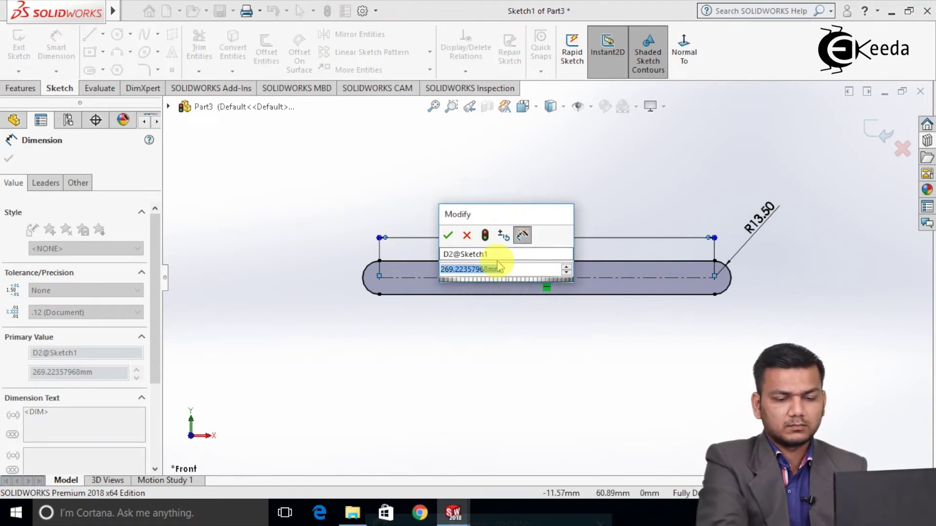
type("200")
key("Return")
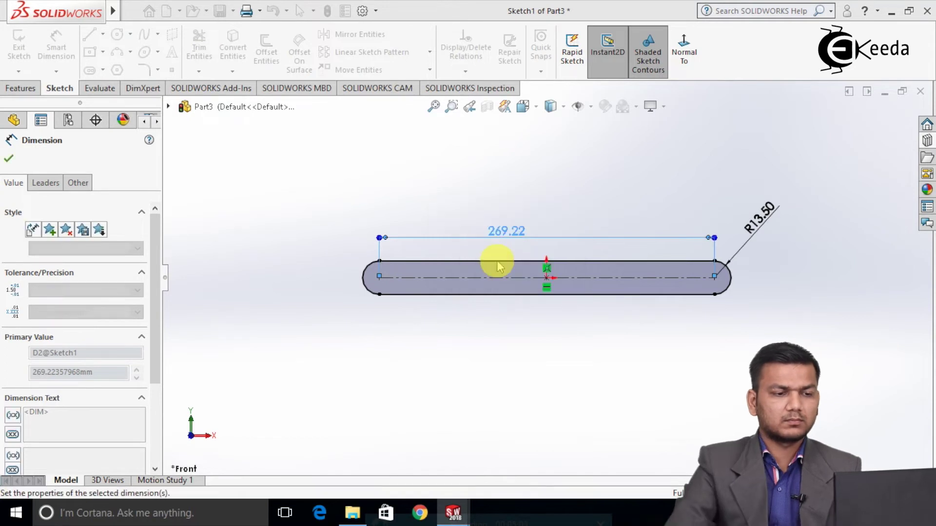
left_click(581, 192)
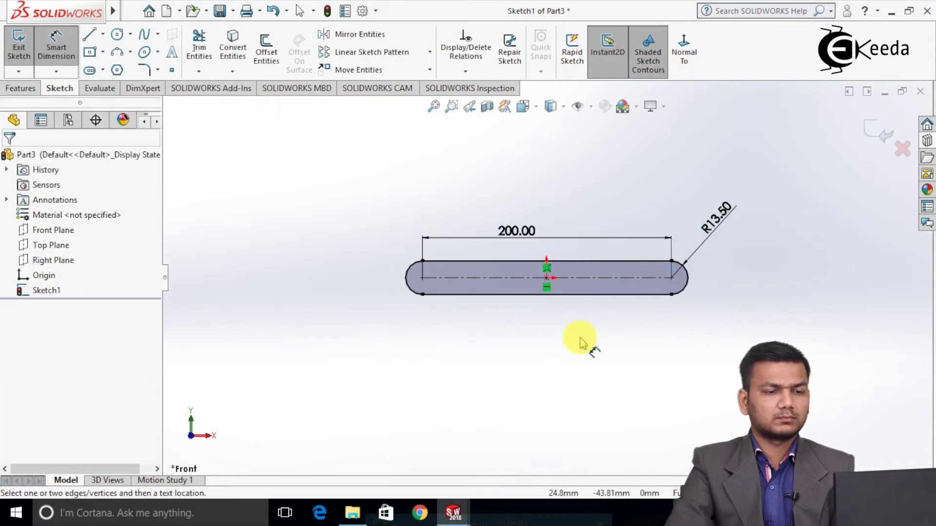
scroll(582, 341, "down", 1)
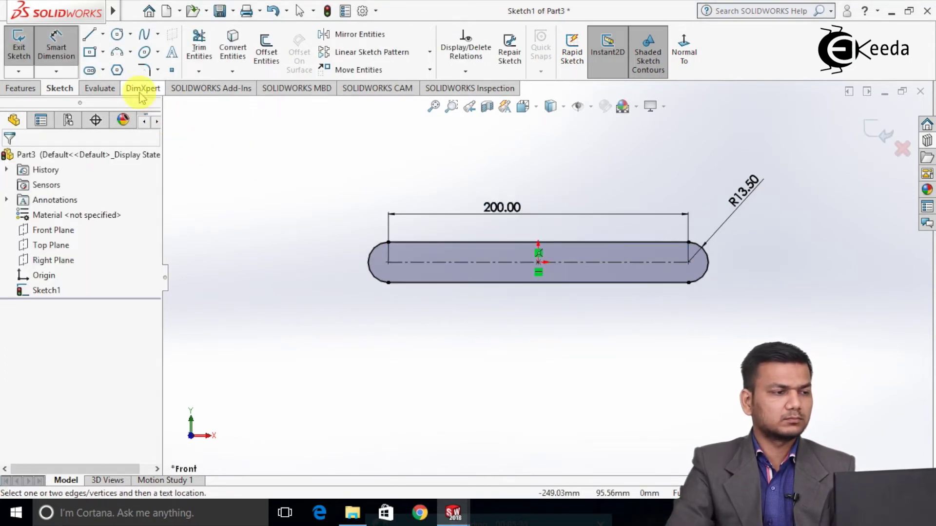
left_click(56, 49)
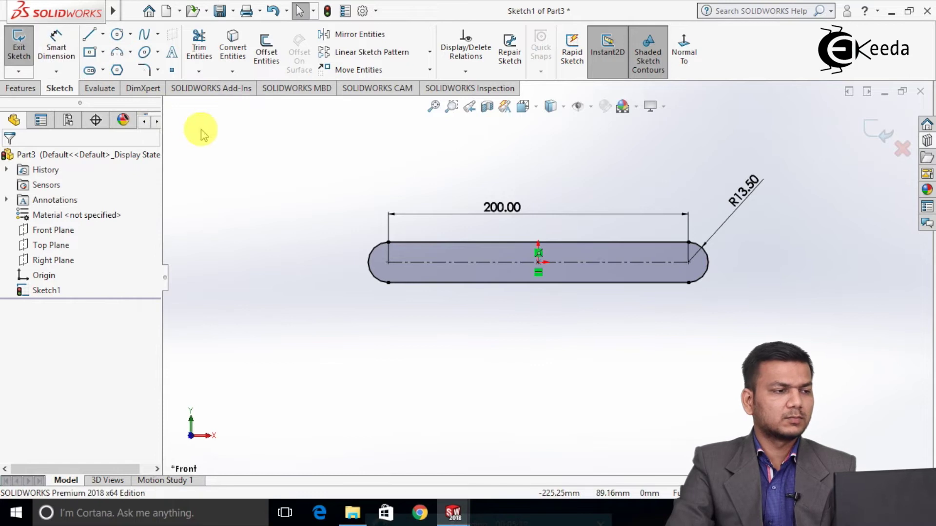
- Draw a circle about 16 mm in diameter centred on the slot's left arc centre and leave the Circle tool
left_click(118, 38)
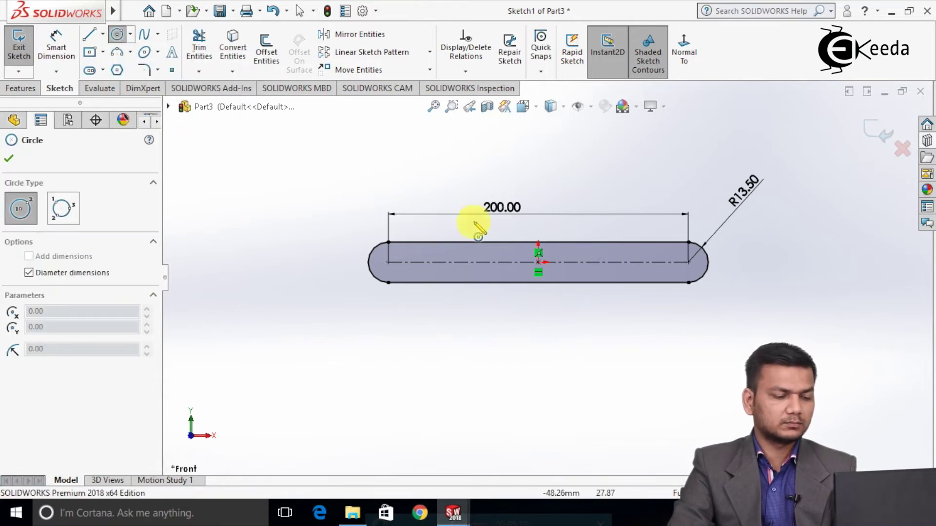
scroll(561, 234, "down", 5)
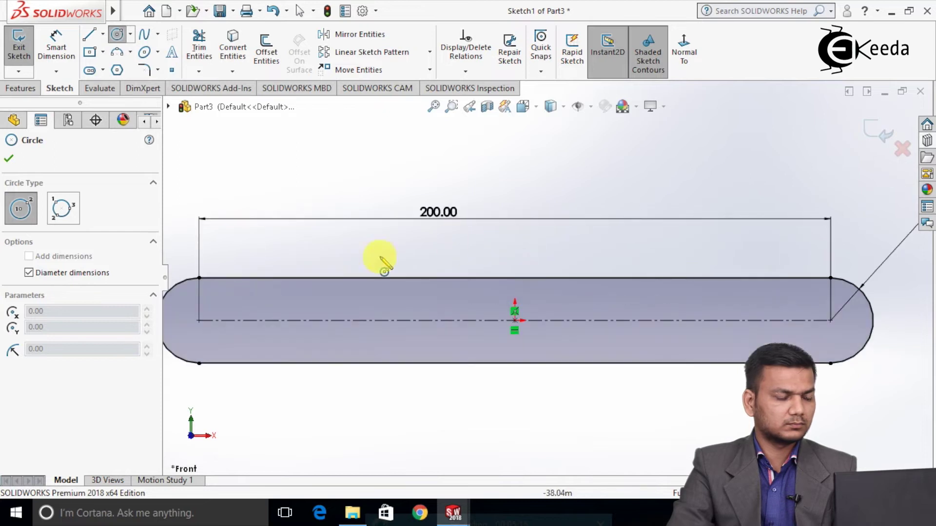
scroll(288, 318, "up", 2)
left_click(306, 308)
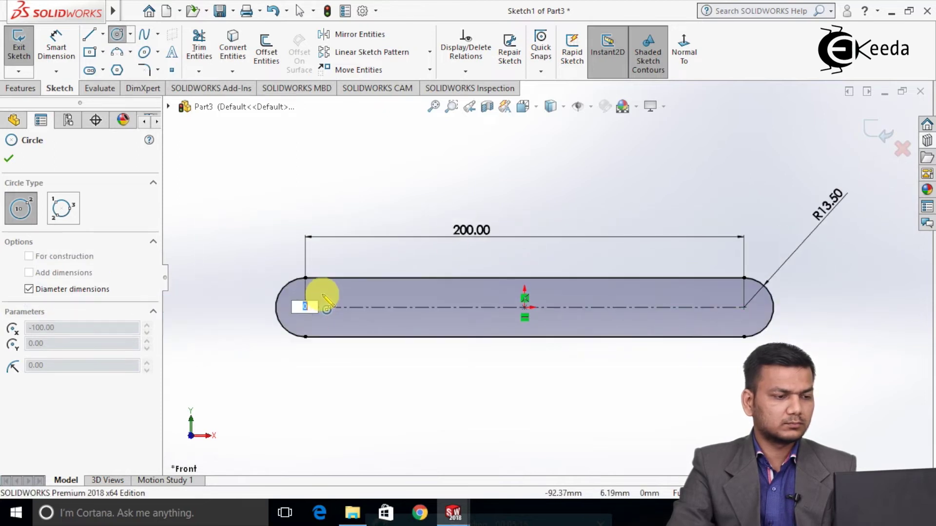
left_click(321, 299)
right_click(346, 292)
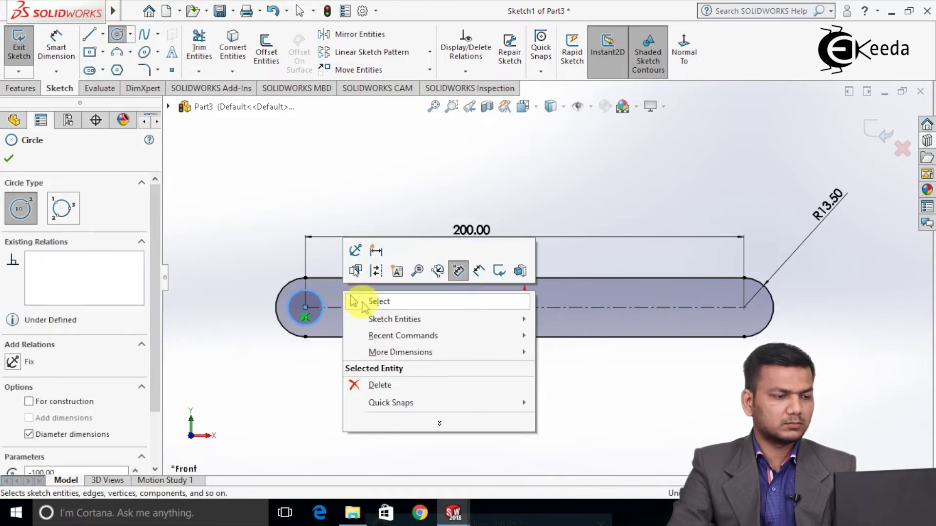
left_click(363, 298)
- Dimension the diameter of the circle at the slot's left end at 15 mm
left_click(56, 45)
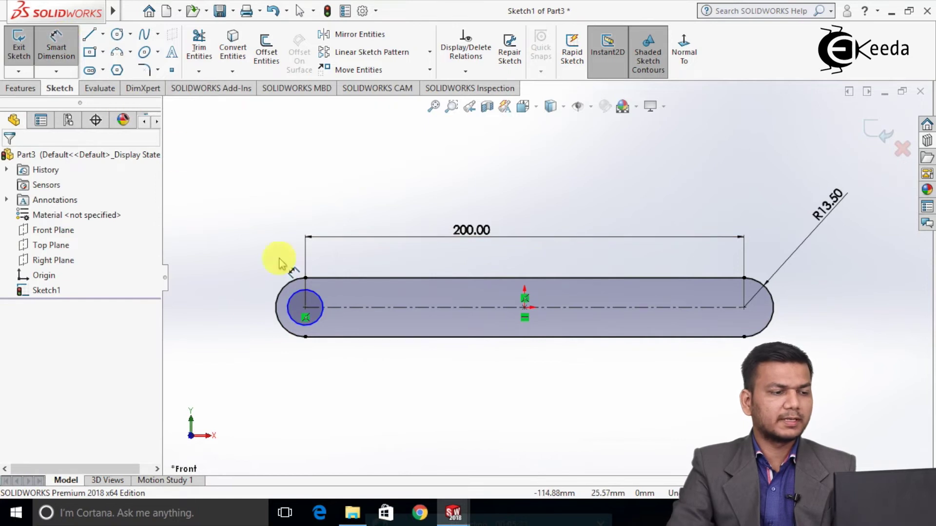
left_click(298, 298)
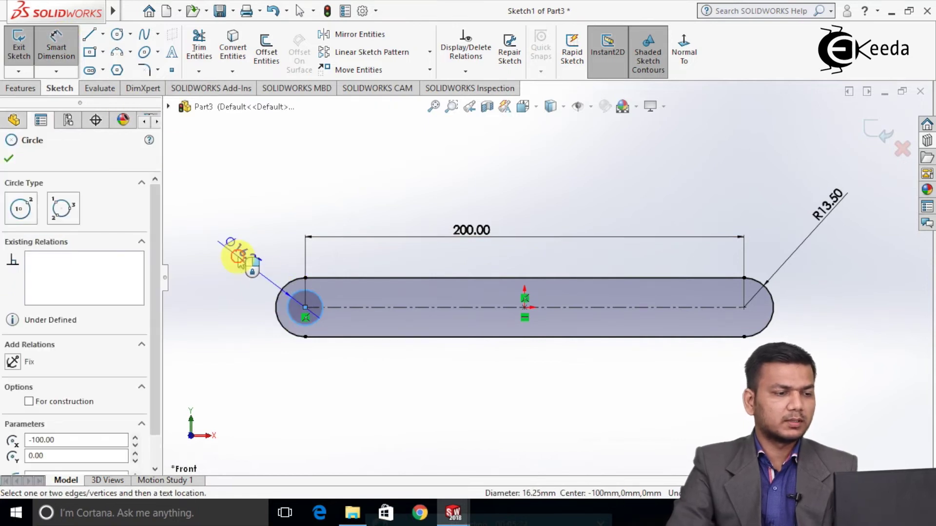
left_click(246, 263)
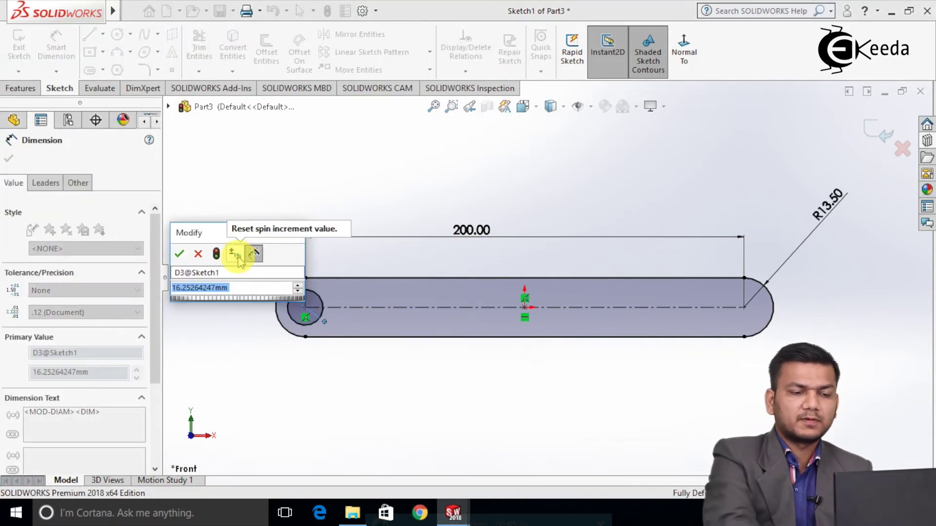
type("16.25")
key("Return")
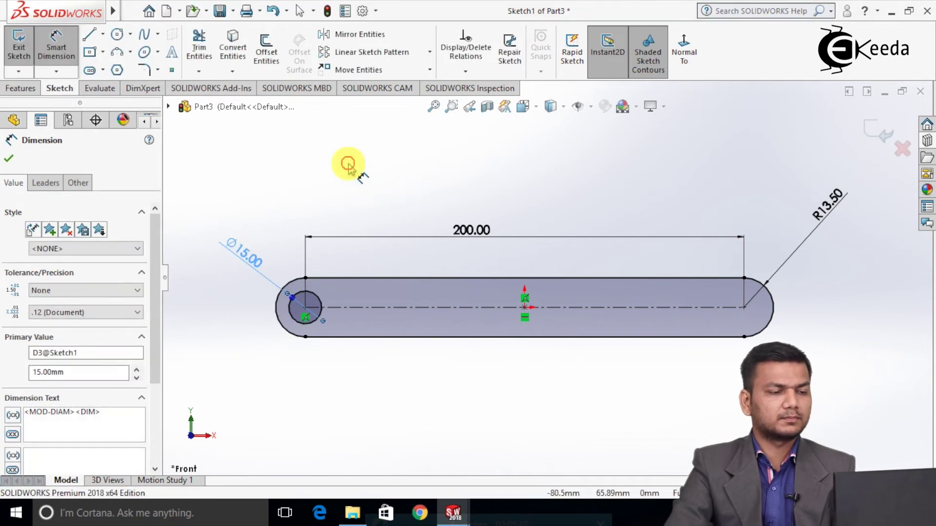
left_click(347, 165)
key("f")
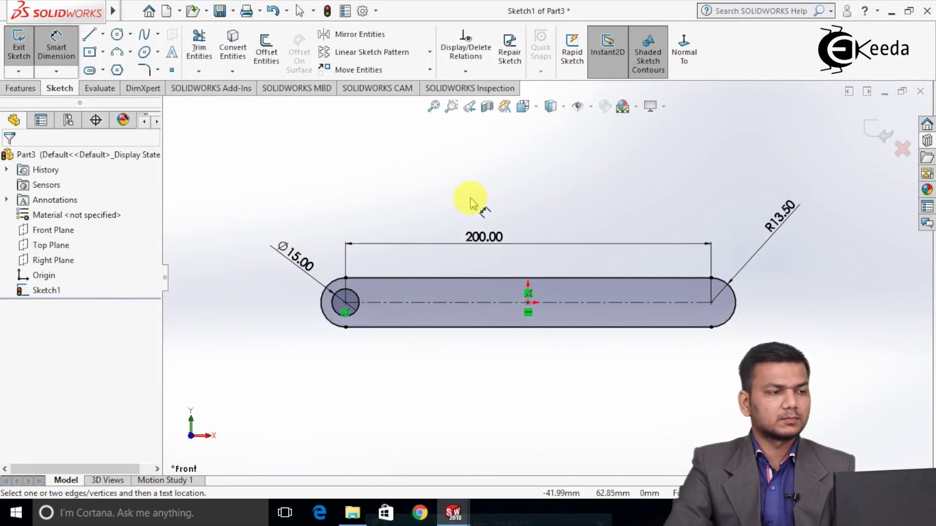
- Draw a 15 mm diameter circle centred on the slot's right arc centre and leave the Circle tool
left_click(121, 36)
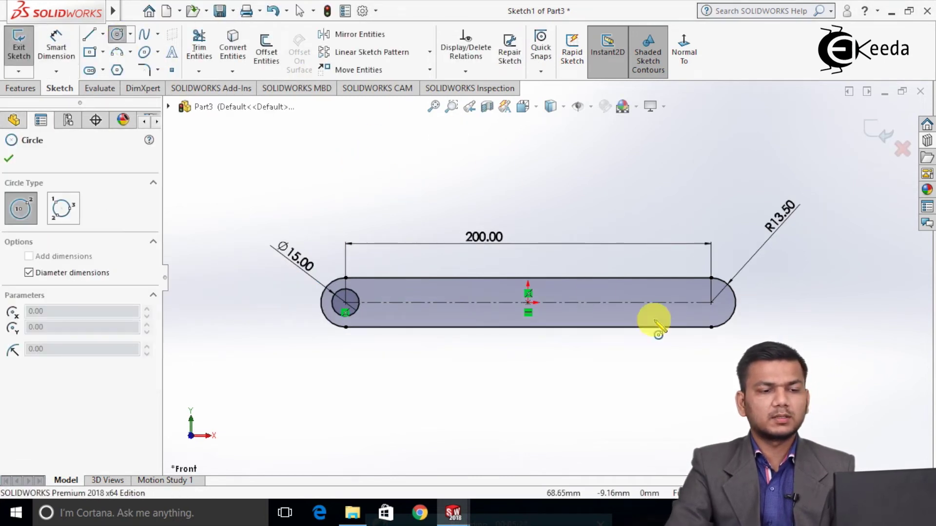
left_click(712, 302)
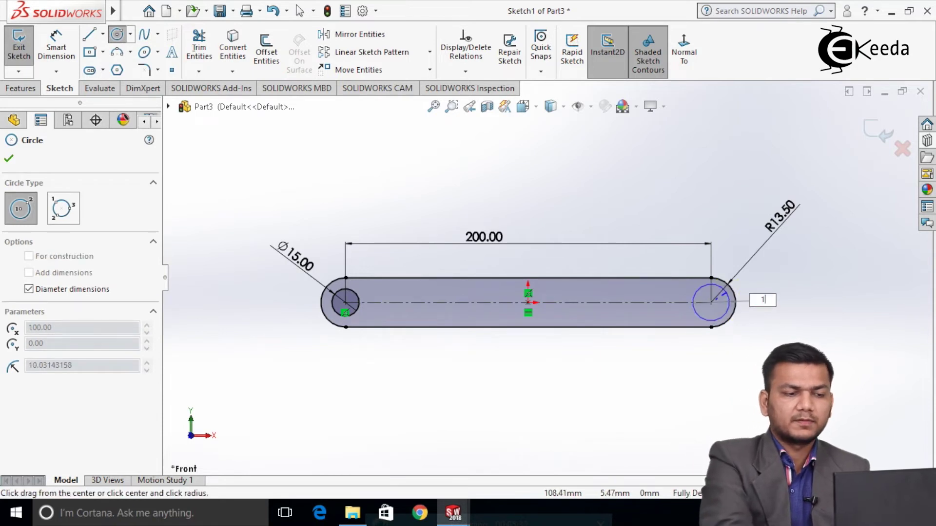
type("15")
left_click(726, 296)
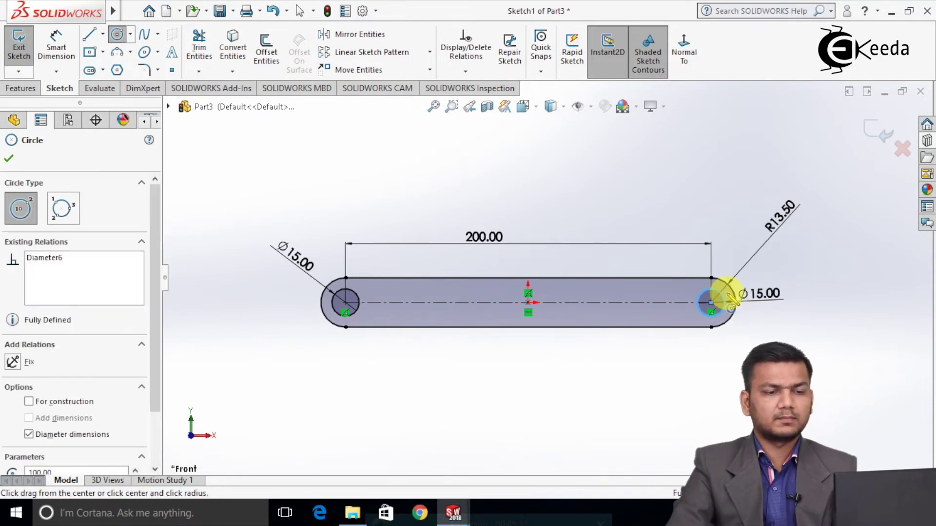
right_click(727, 294)
left_click(755, 304)
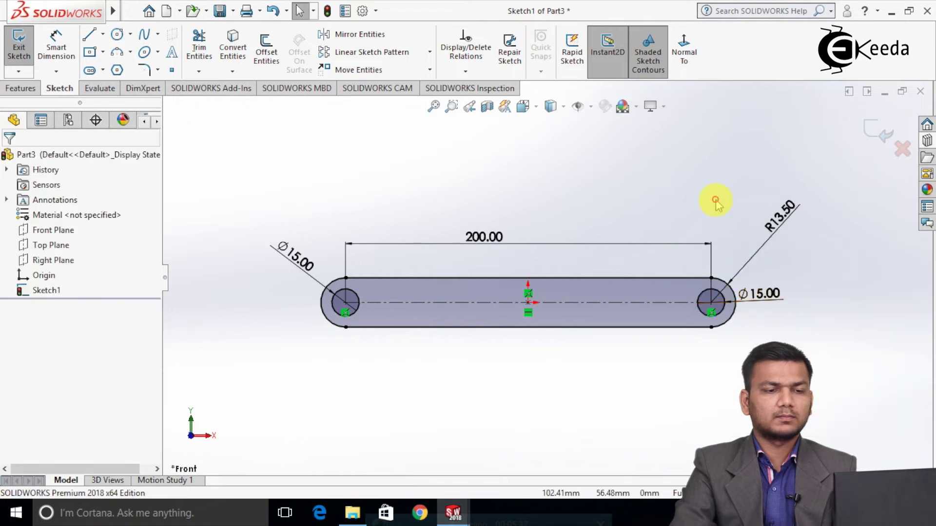
key("f")
- Exit the sketch and start a Boss-Extrude using the slot contour plus both circle regions, so the circles form holes
left_click(871, 137)
left_click(22, 58)
left_click(459, 281)
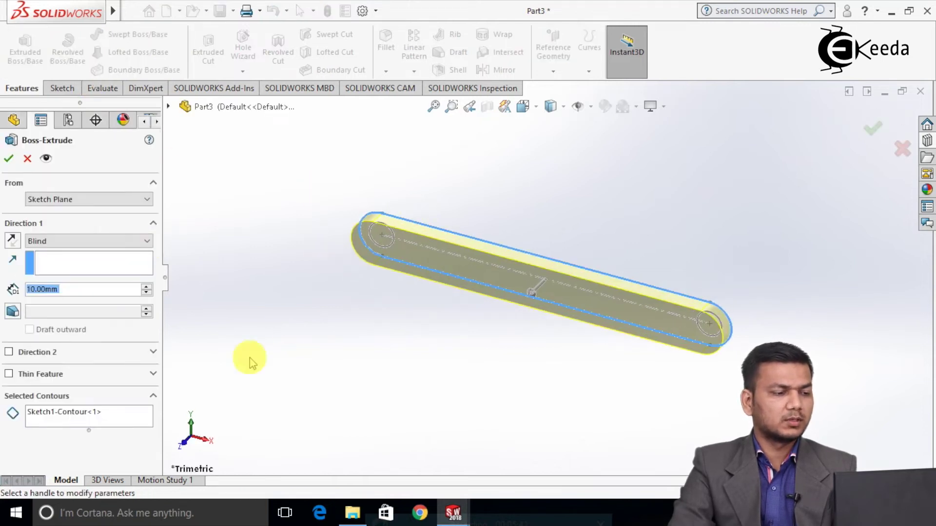
left_click(131, 424)
left_click(379, 236)
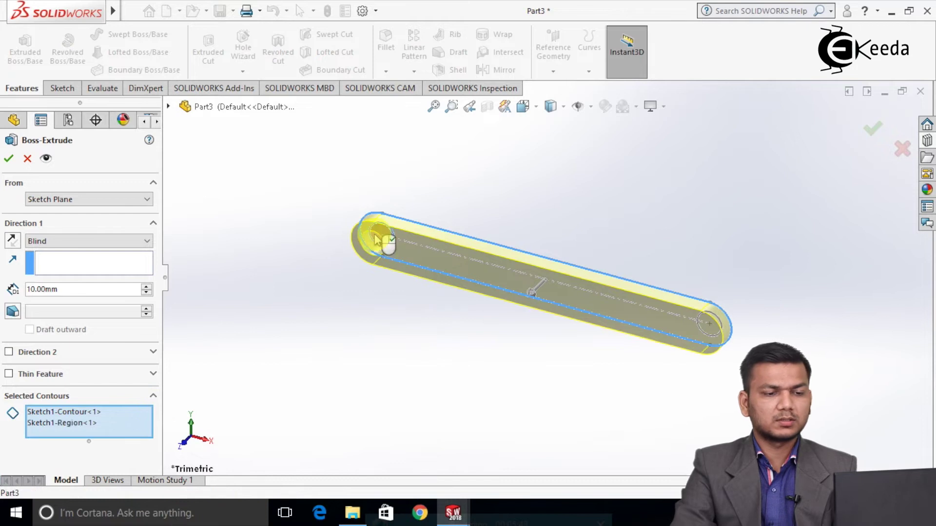
left_click(716, 331)
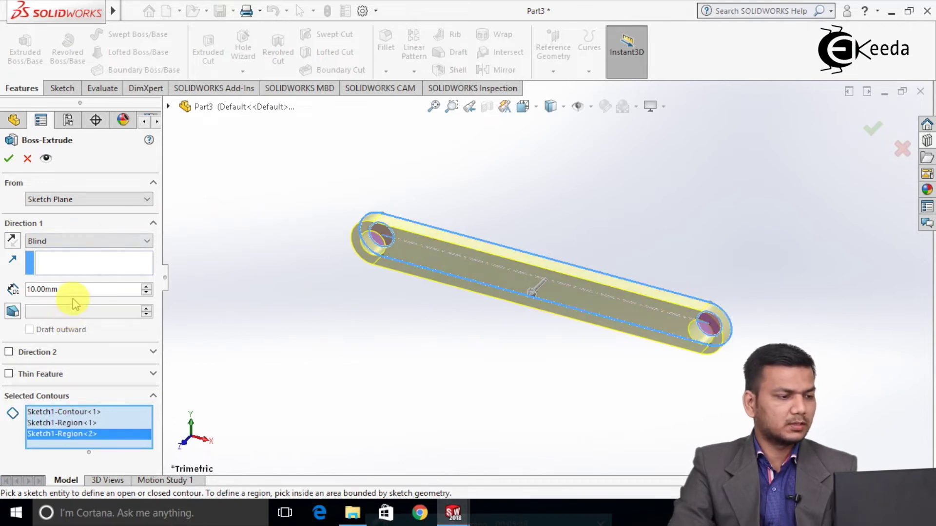
- Set the blind extrusion depth to 6.5 mm and accept the Boss-Extrude
double_click(51, 291)
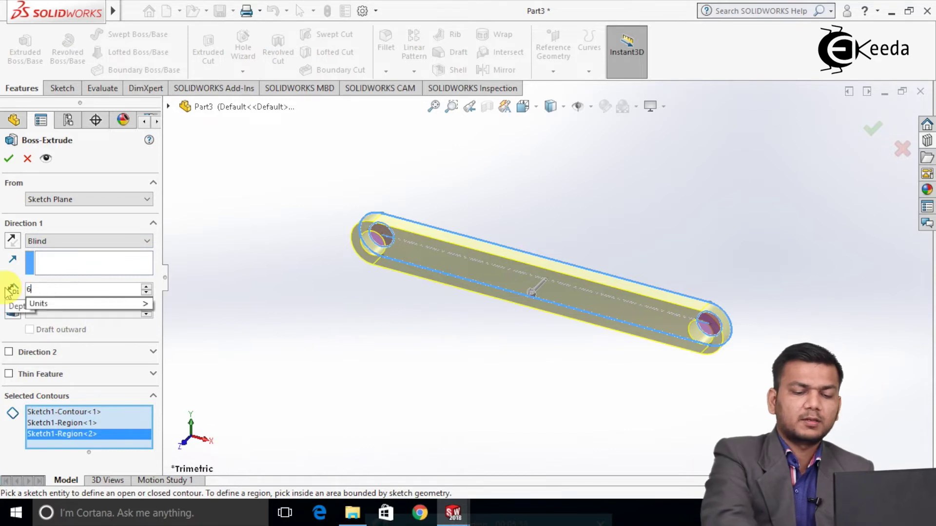
type("6.5")
key("Return")
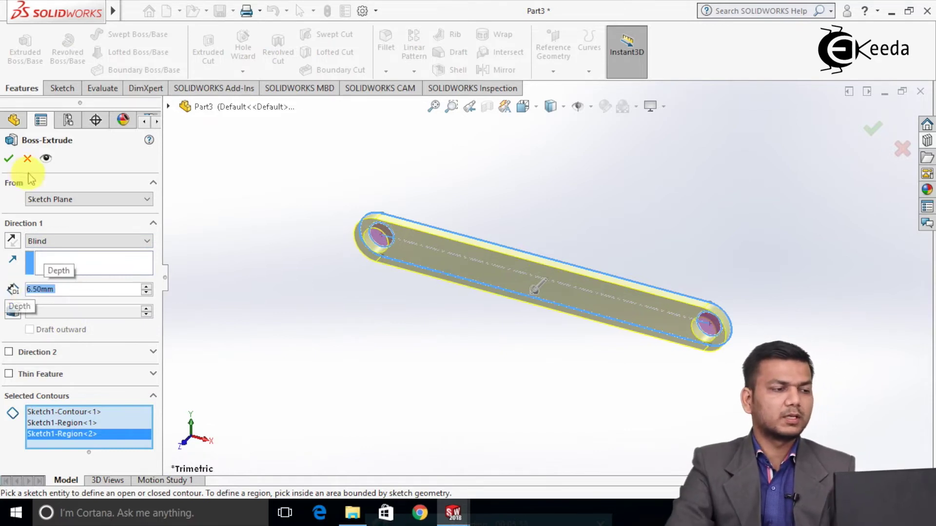
left_click(9, 156)
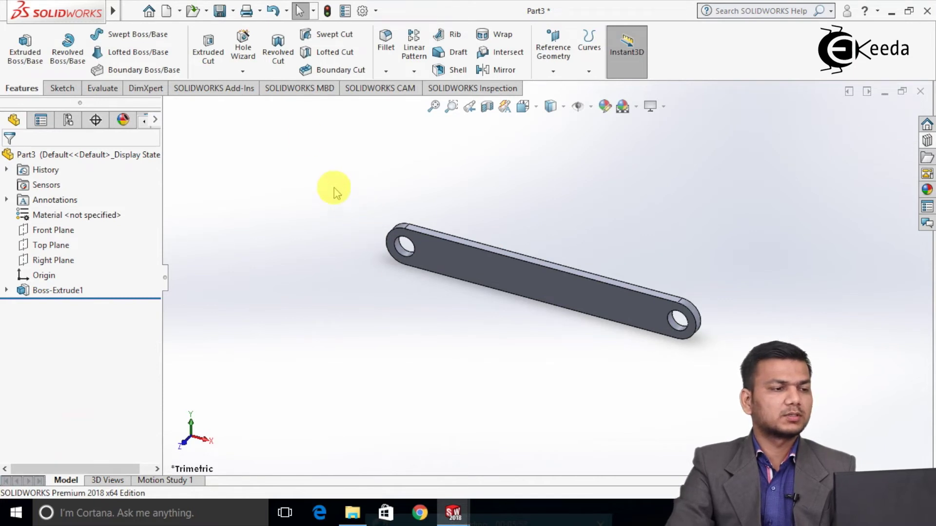
- Save the link part as 2 in the car jack folder
left_click(233, 11)
left_click(243, 44)
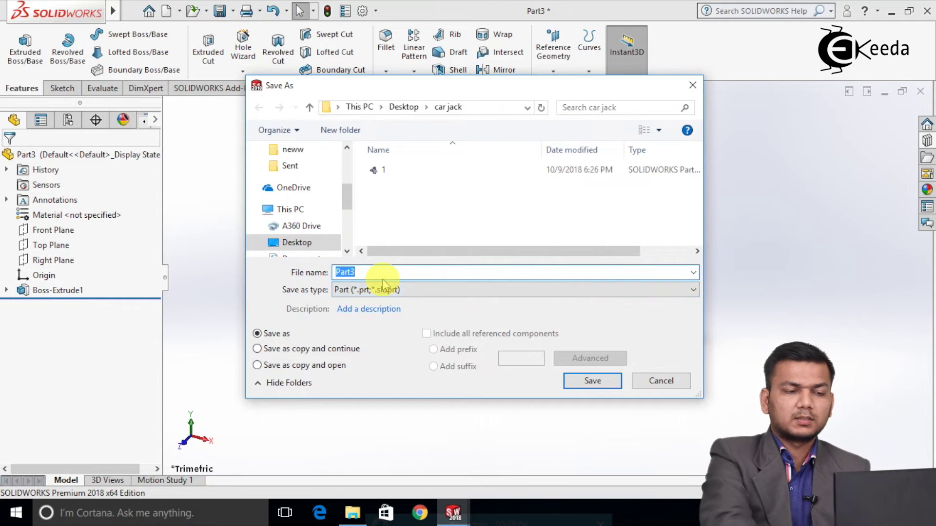
key("Return")
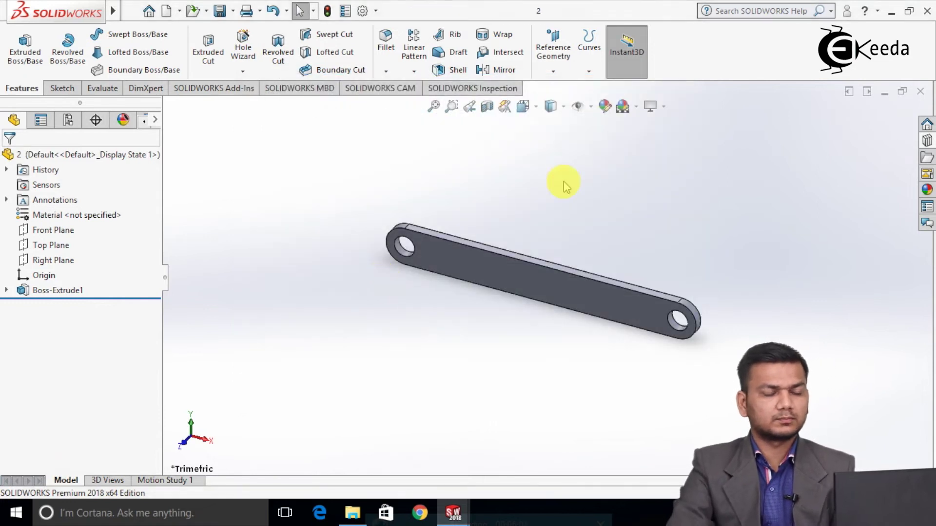
- Create a new part document and start a sketch on the Front Plane
left_click(166, 16)
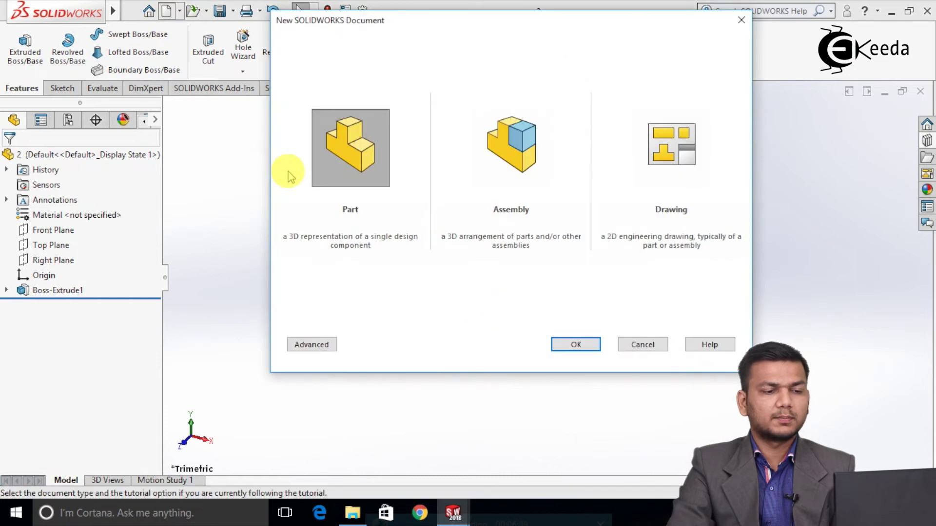
left_click(569, 345)
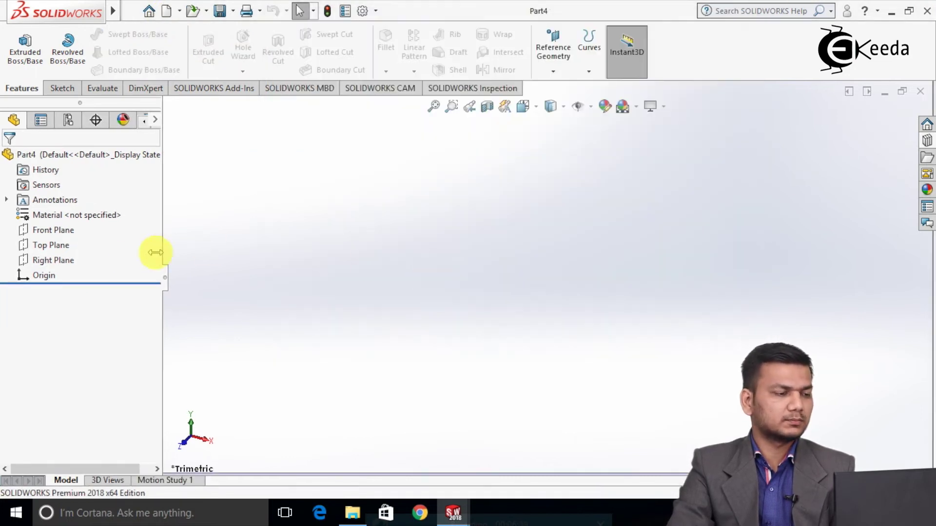
right_click(53, 237)
left_click(62, 213)
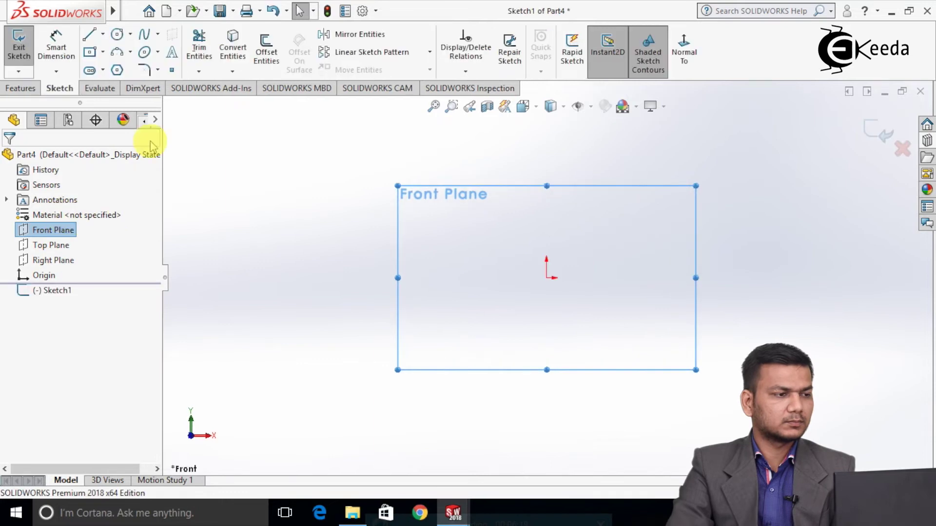
- Draw a horizontal centerline about 142 mm long from the origin and leave the Centerline tool
left_click(103, 34)
left_click(118, 68)
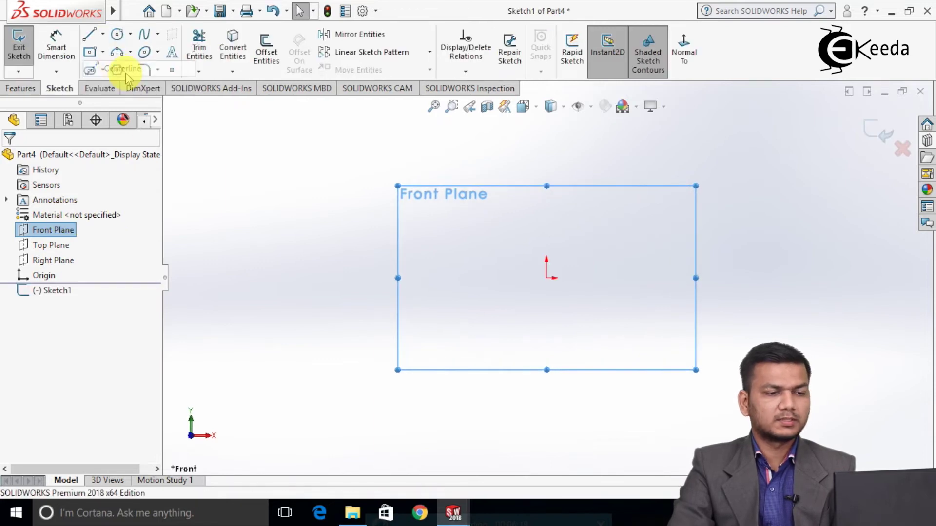
left_click(547, 278)
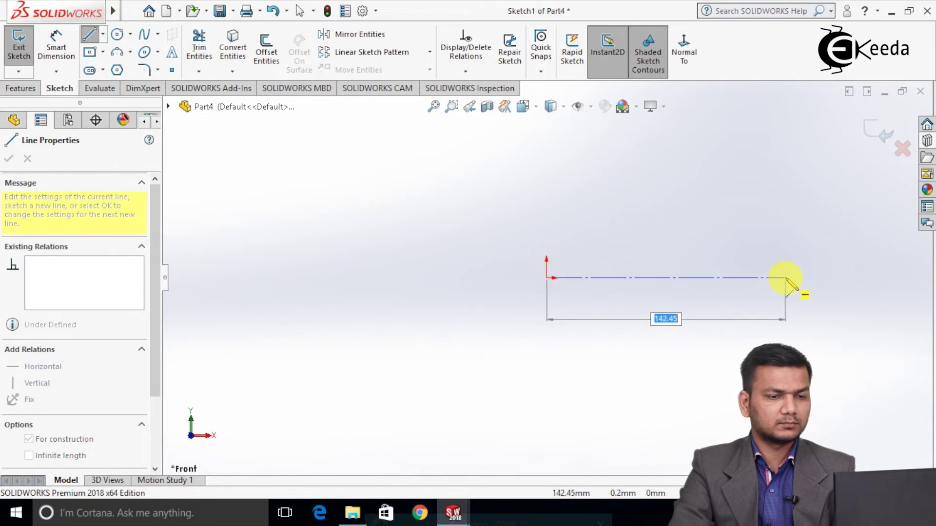
left_click(785, 278)
right_click(800, 291)
left_click(805, 291)
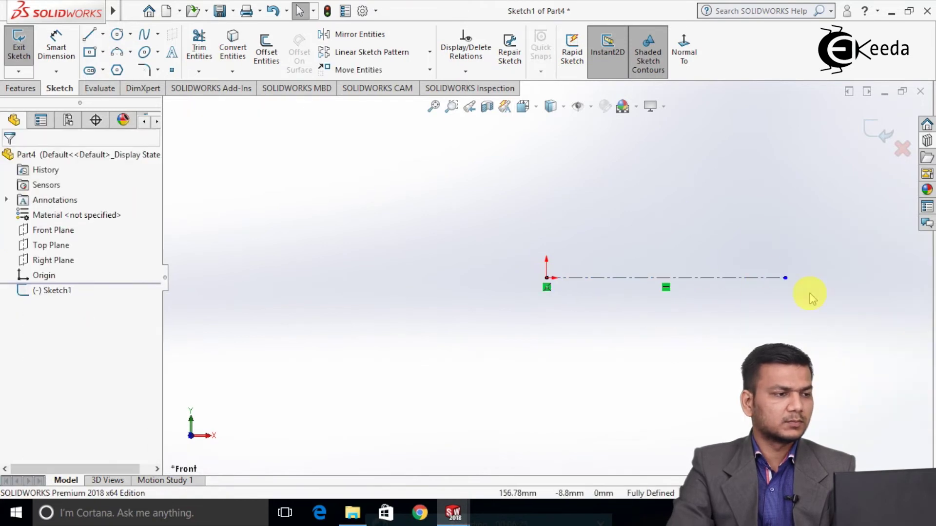
- Draw a stepped line profile above the centerline, about 26 mm high at the origin, dropping to about 17 mm and ending at the centerline's far endpoint
left_click(89, 38)
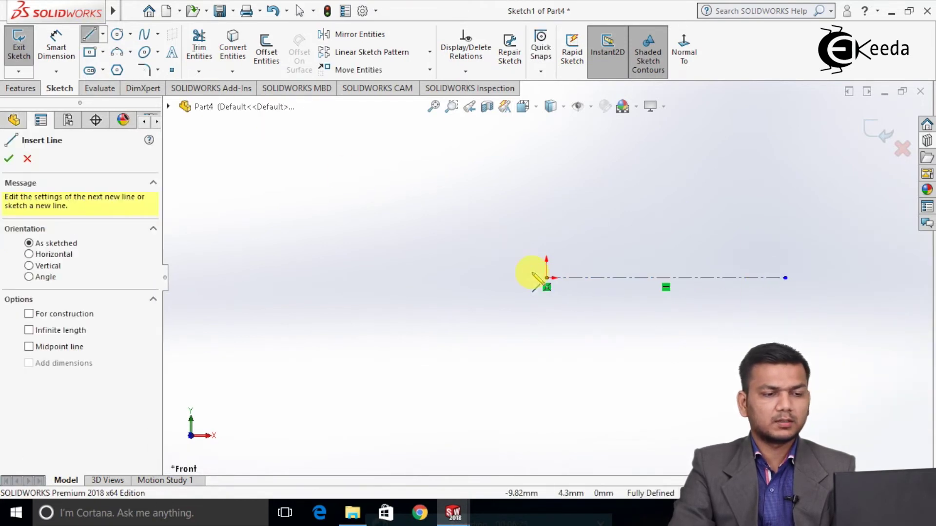
left_click(546, 278)
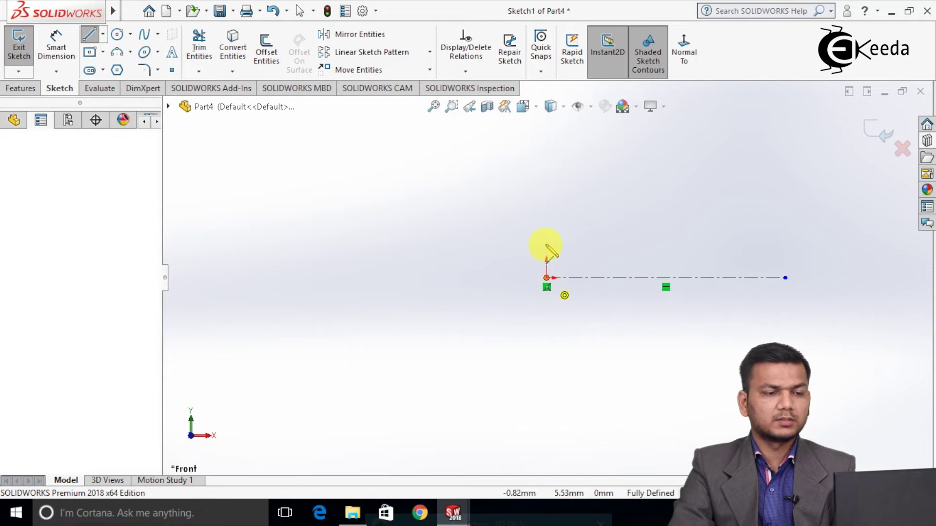
left_click(572, 235)
left_click(572, 250)
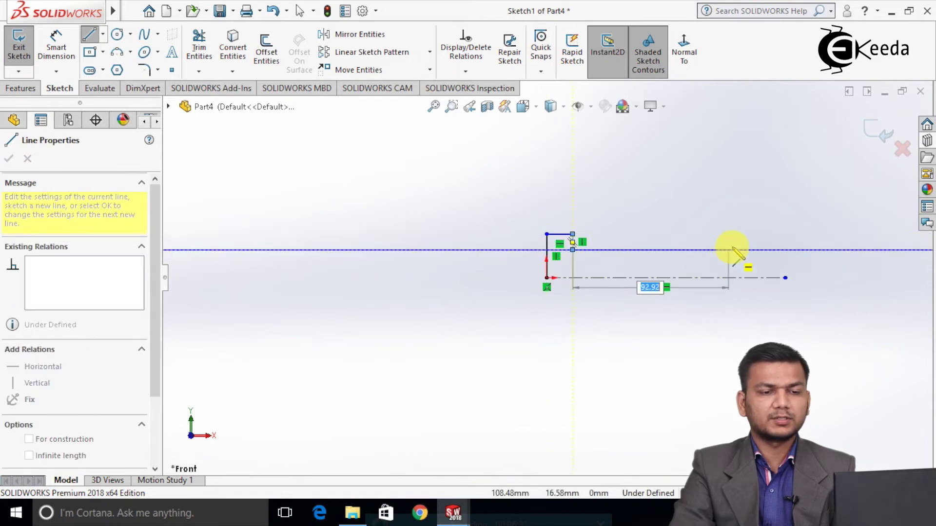
left_click(785, 249)
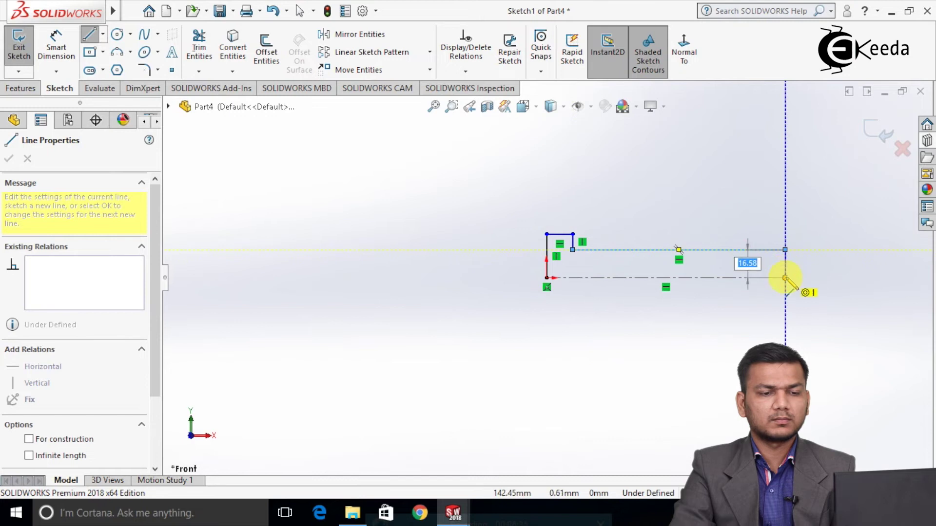
left_click(785, 278)
right_click(784, 277)
left_click(775, 286)
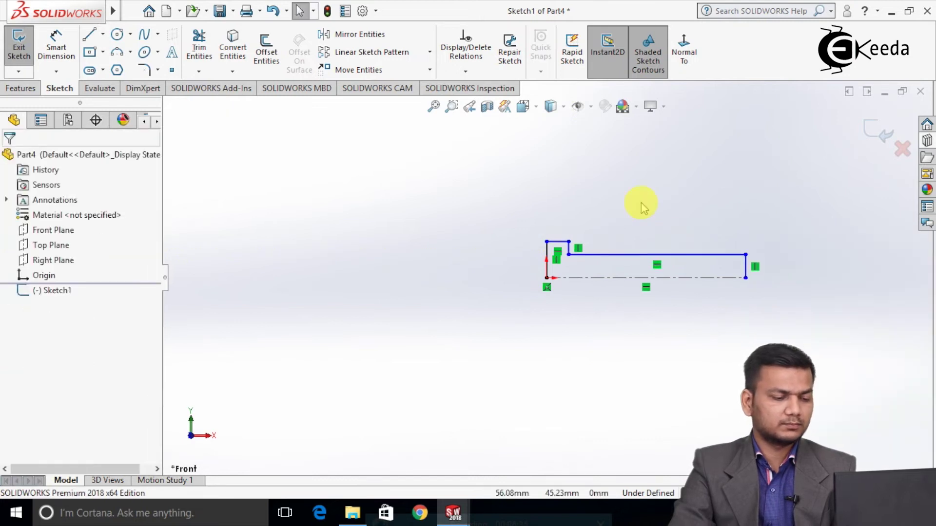
- Dimension the vertical line at the origin to 25 mm
left_click(56, 45)
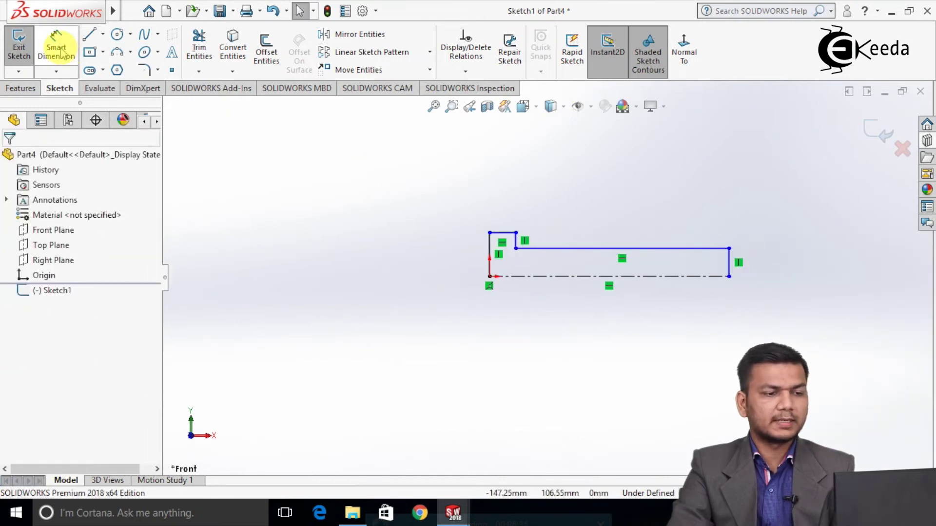
left_click(492, 246)
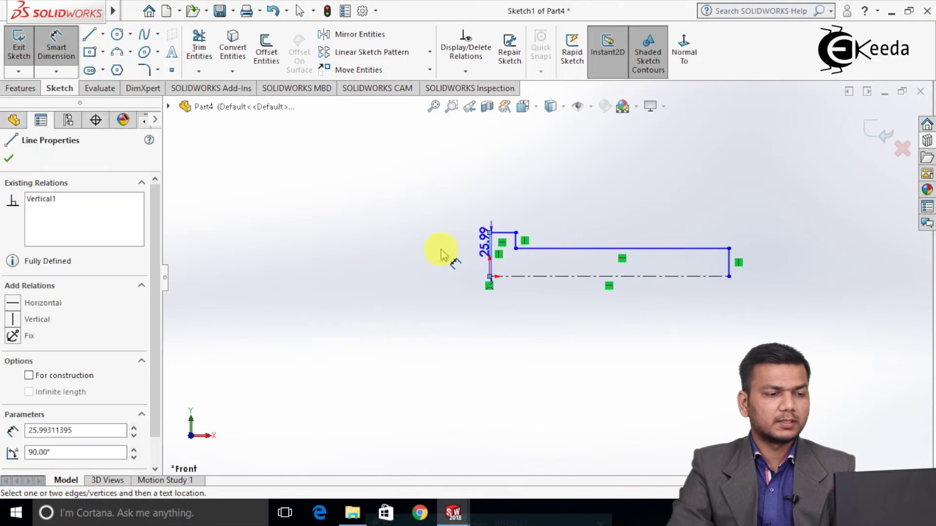
left_click(444, 253)
type("25")
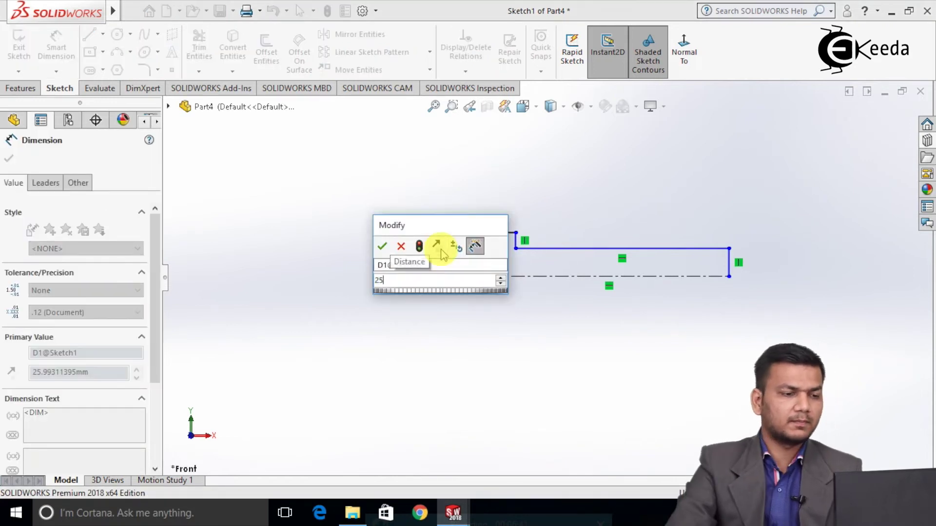
key("Return")
left_click(493, 188)
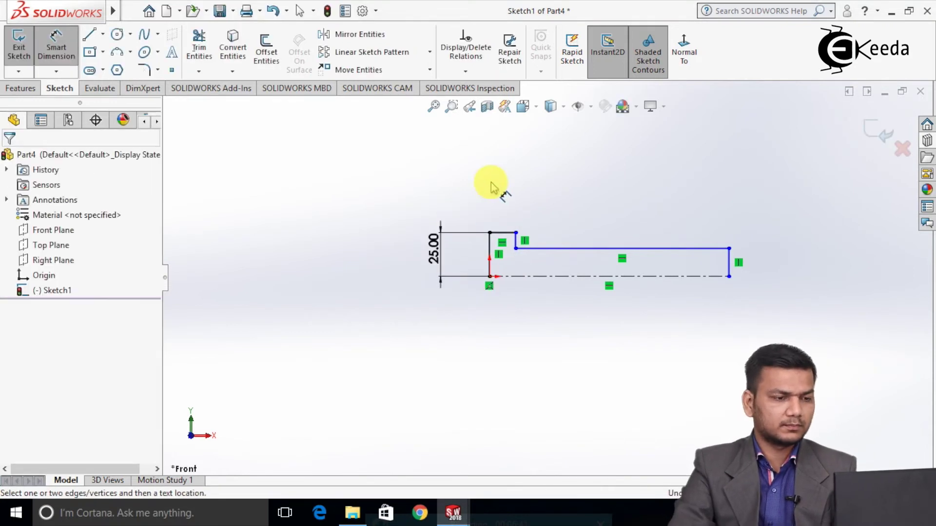
- Dimension the short upper horizontal line of the pin head to 50 mm
left_click(503, 233)
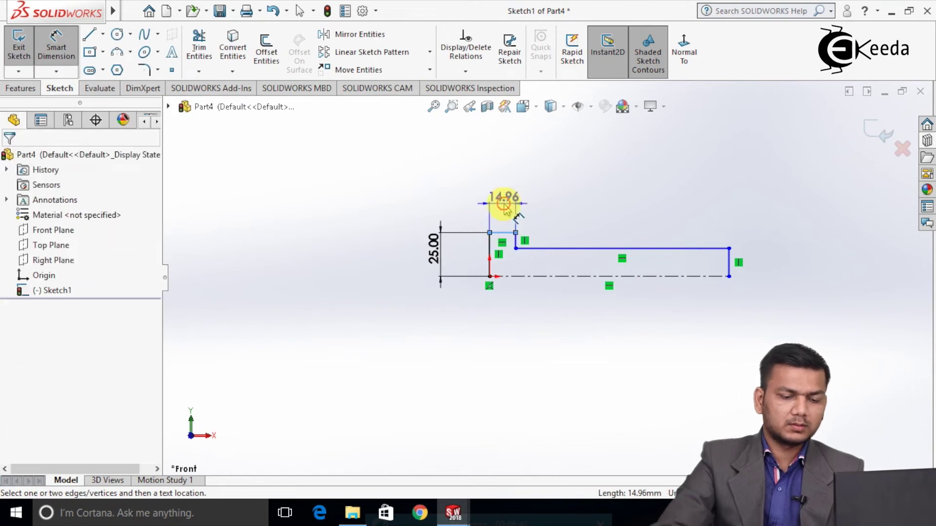
left_click(504, 201)
type("50")
key("Return")
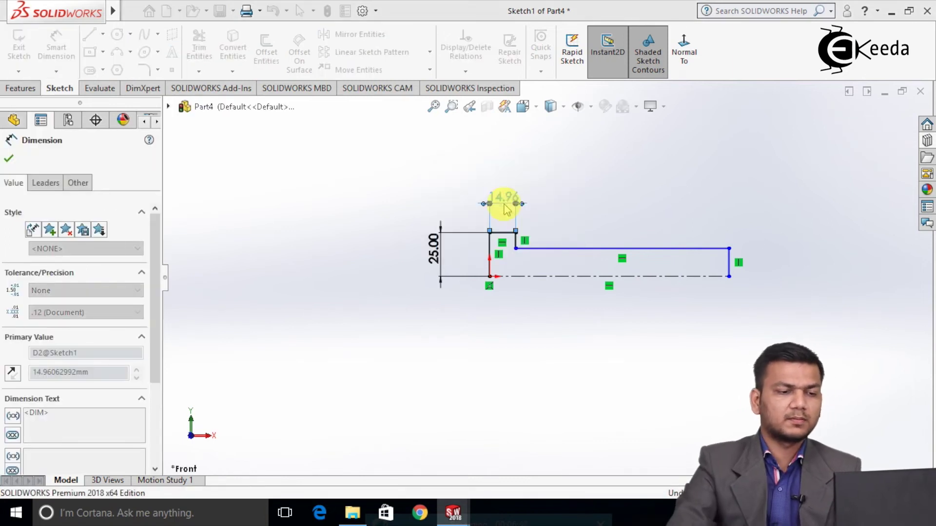
left_click(668, 216)
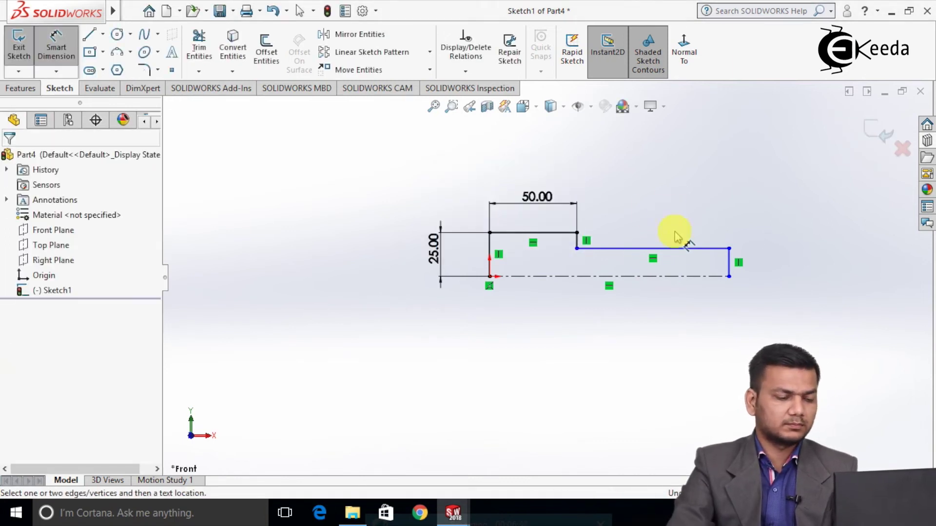
- Dimension the long horizontal line of the pin shank to 500 mm
left_click(621, 247)
left_click(644, 209)
type("50")
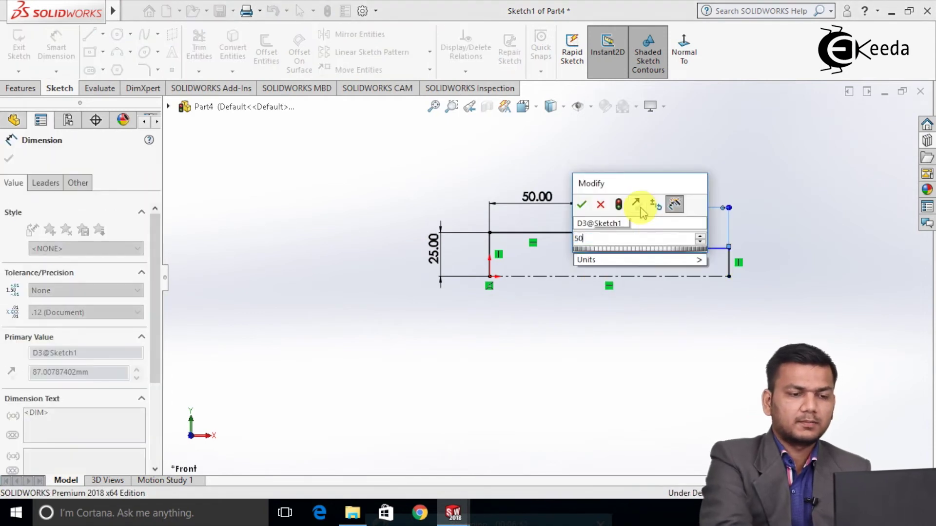
type("0")
key("Return")
left_click(658, 319)
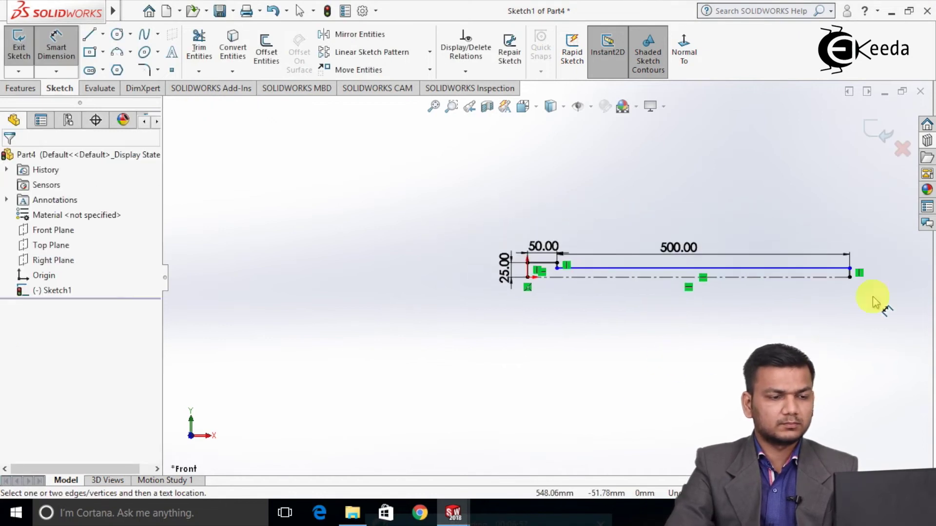
- Dimension the vertical line at the shank's far end to 12.5 mm and leave the Smart Dimension tool
scroll(875, 299, "down", 1)
scroll(857, 307, "down", 1)
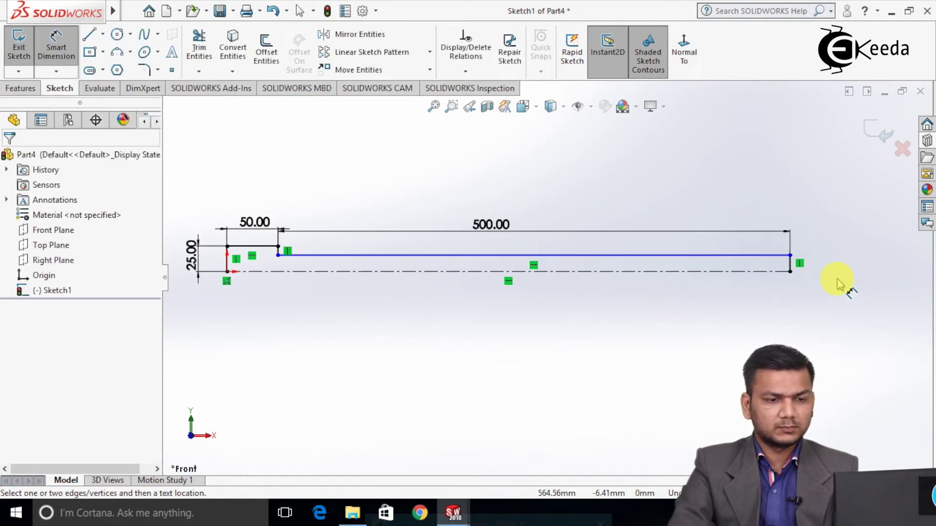
left_click(791, 263)
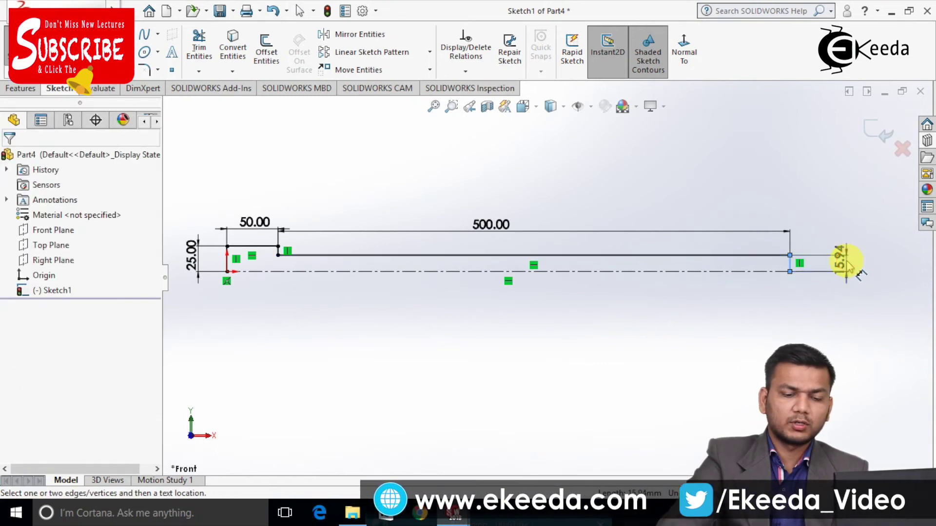
left_click(846, 263)
type("12.5")
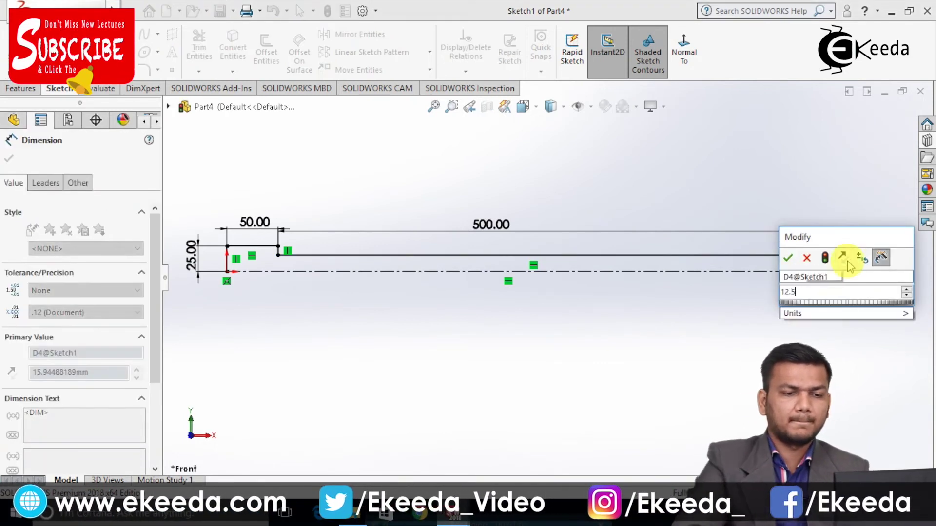
key("Return")
key("Escape")
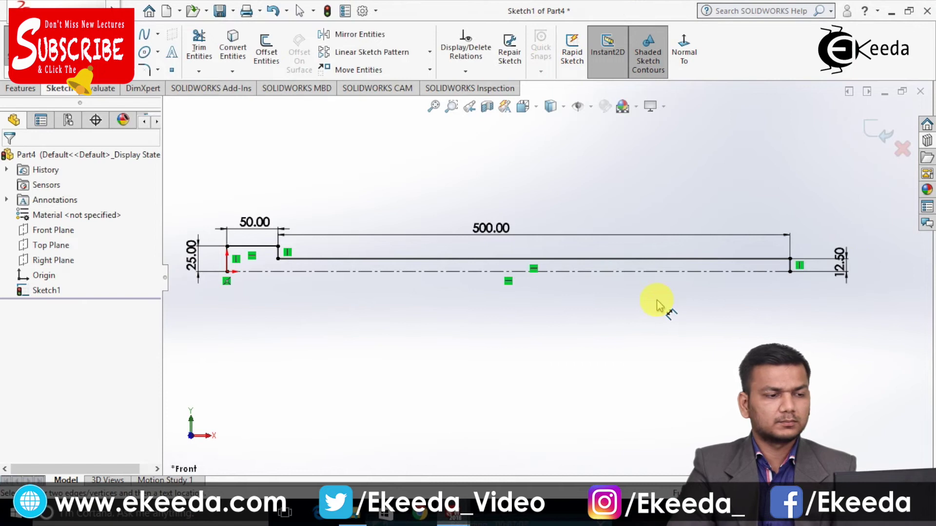
- Exit the sketch and revolve the profile about its centerline into a solid pin, letting the open sketch be closed automatically
scroll(539, 278, "up", 2)
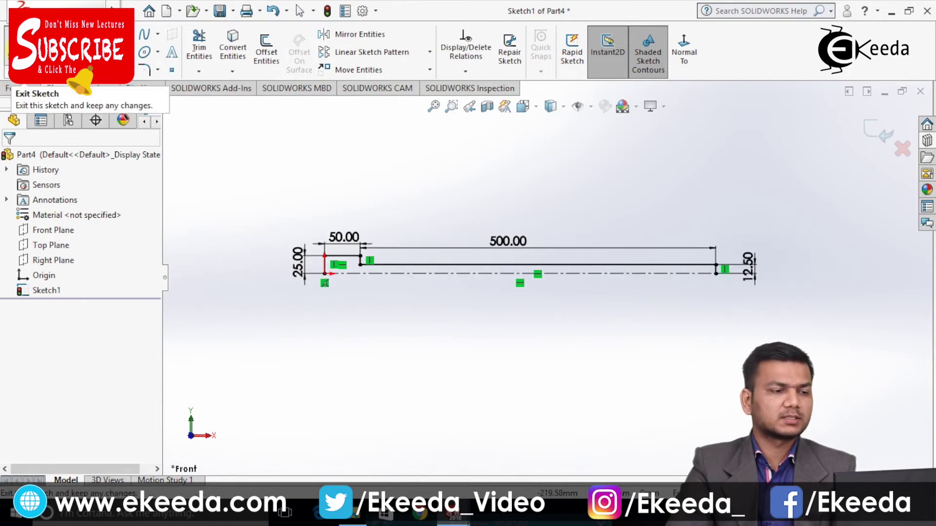
left_click(22, 53)
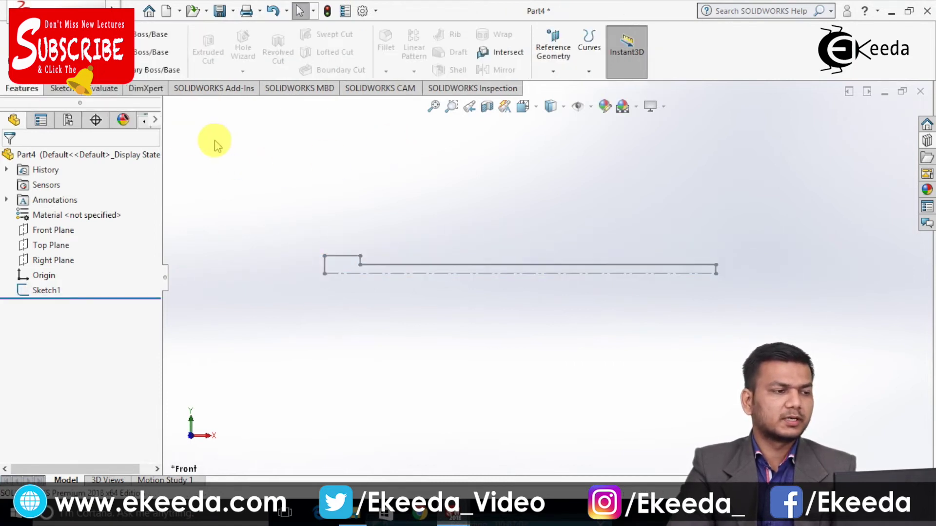
left_click(53, 49)
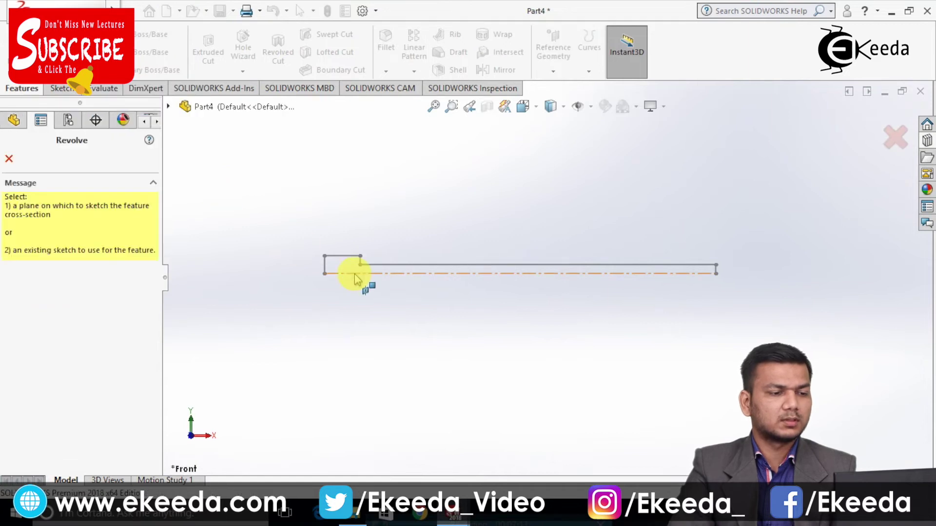
left_click(361, 275)
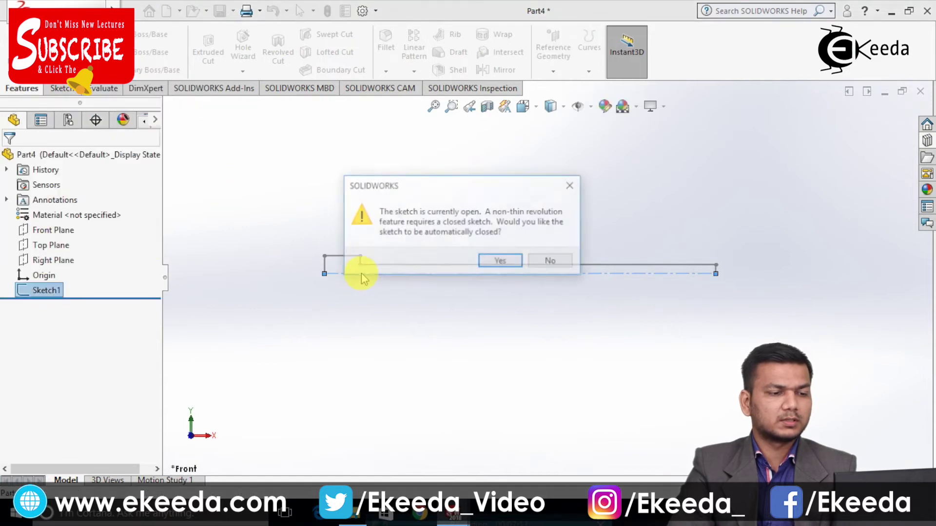
left_click(494, 266)
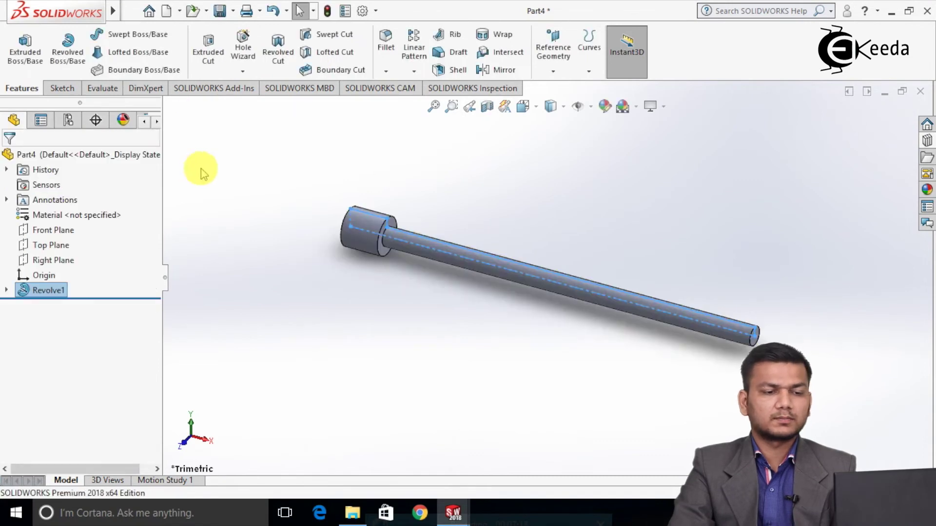
middle_click_drag(379, 324, 587, 309, "ctrl")
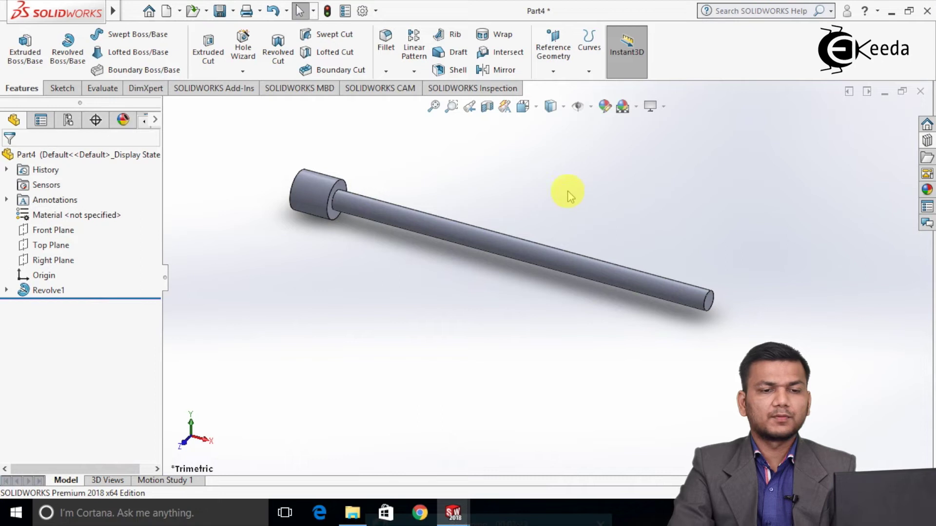
- Apply the gloss red appearance from the painted car finishes to the whole pin body
left_click(927, 190)
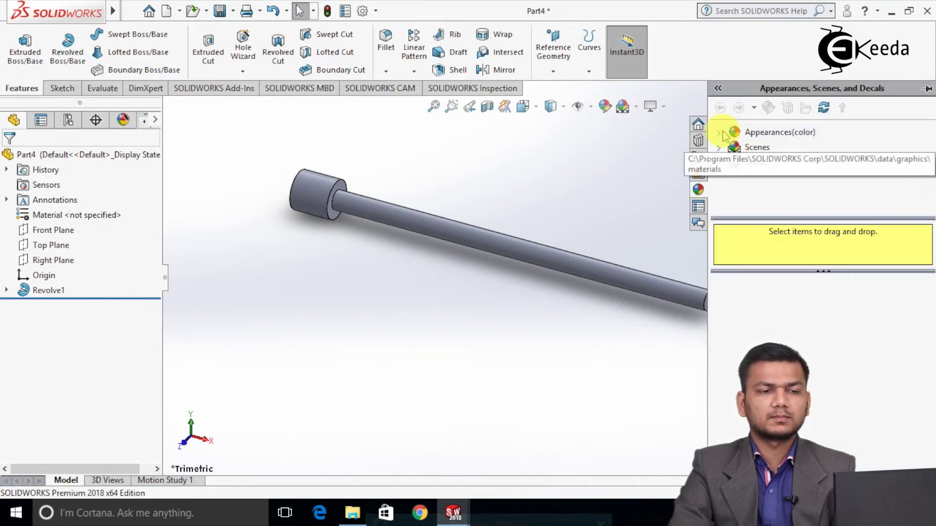
left_click(731, 133)
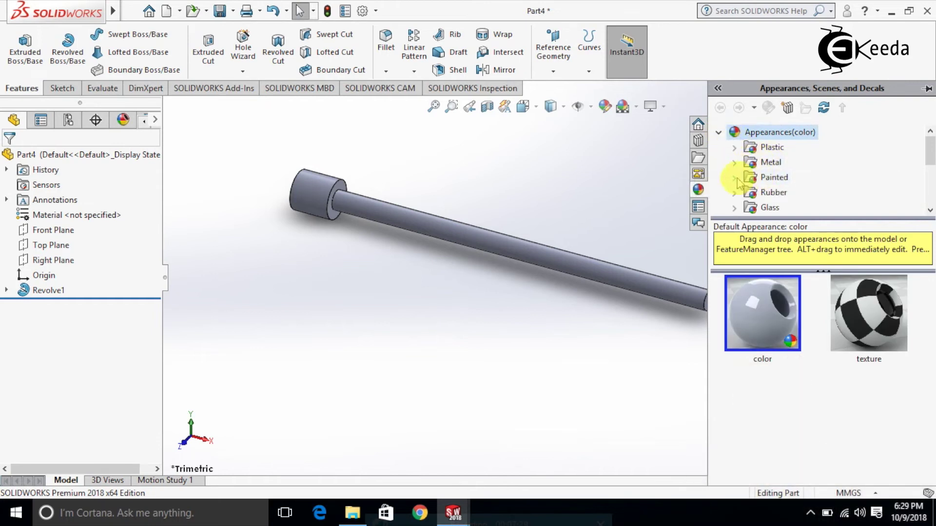
left_click(735, 178)
left_click(784, 178)
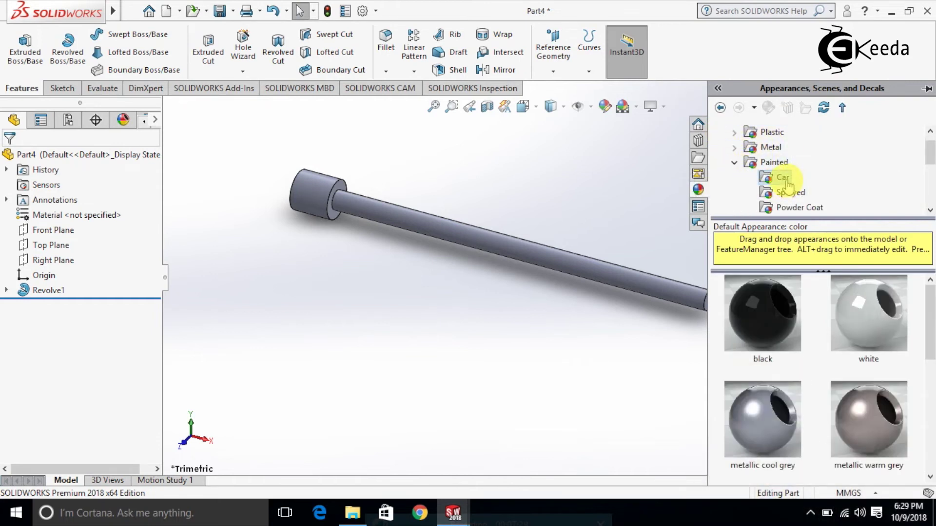
scroll(793, 336, "down", 3)
left_click_drag(764, 424, 625, 284)
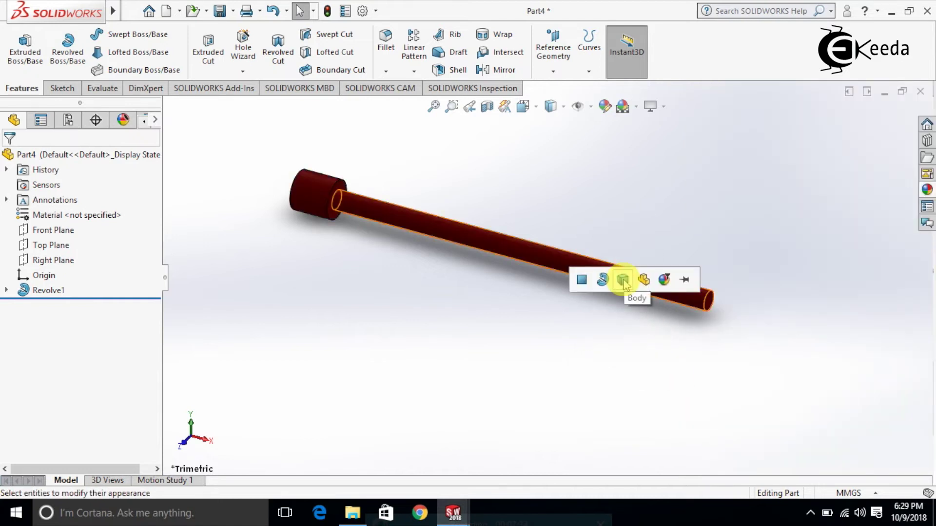
left_click(623, 280)
scroll(572, 199, "down", 1)
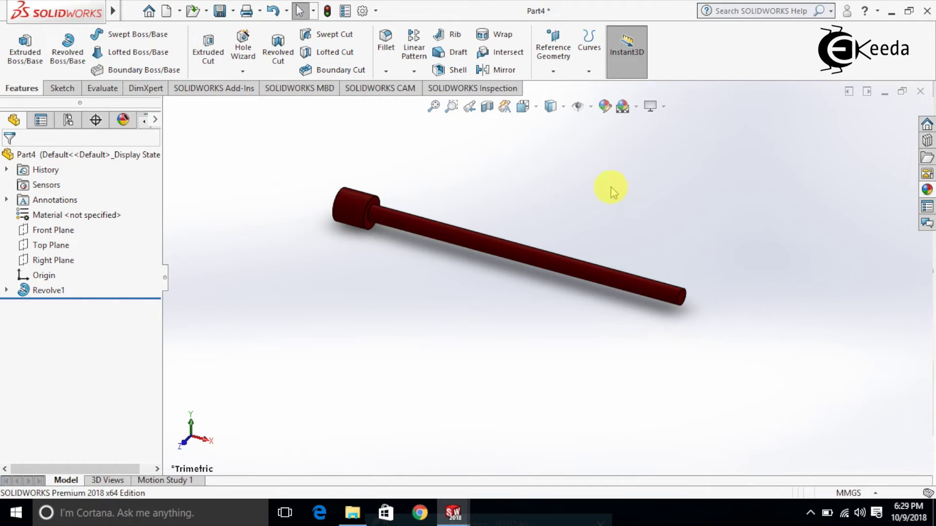
scroll(293, 122, "up", 1)
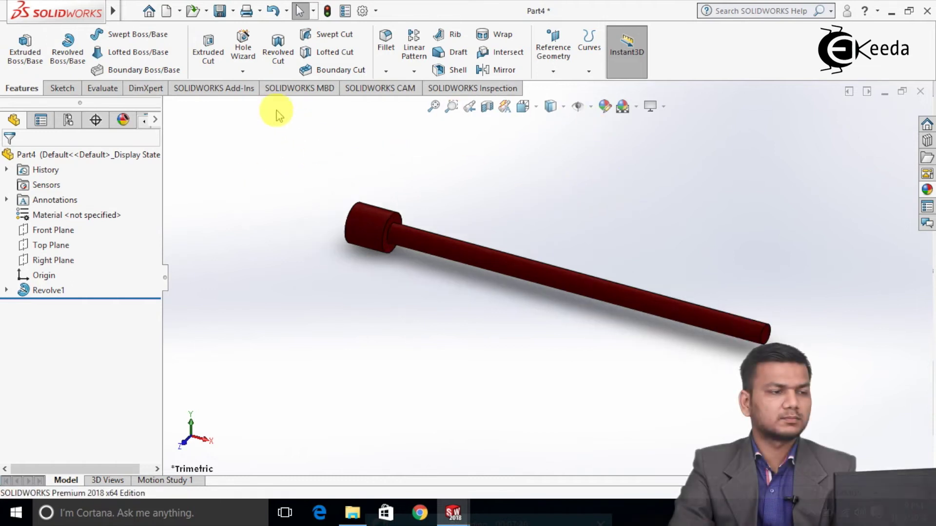
- Save the pin part as 3, fit it in view and close its document
left_click(233, 11)
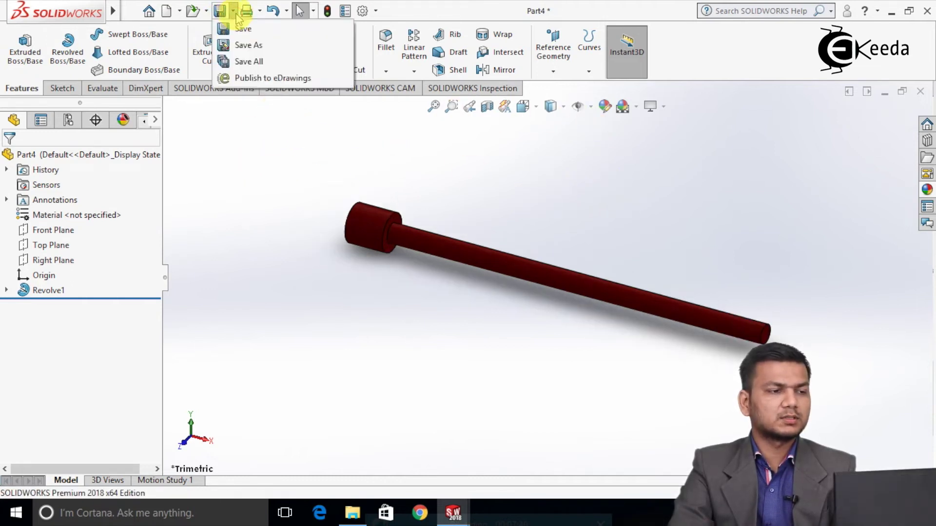
left_click(246, 45)
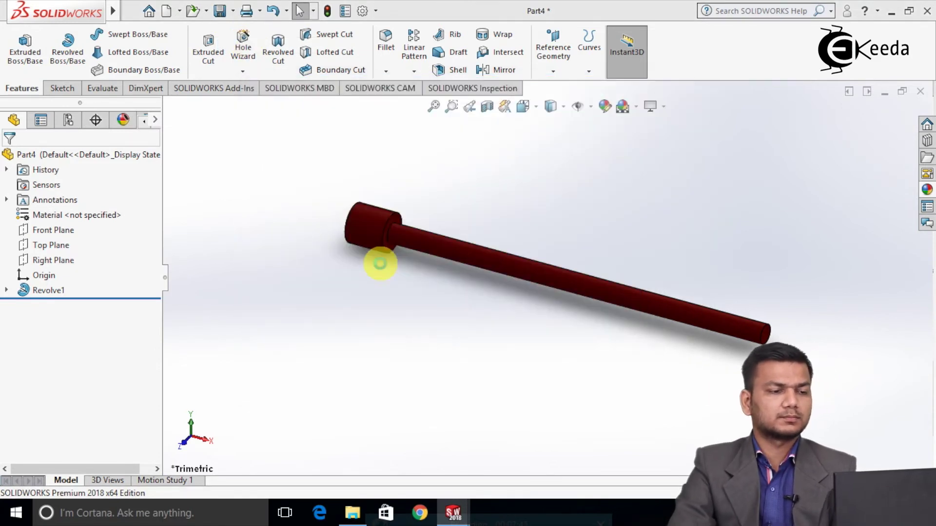
key("f")
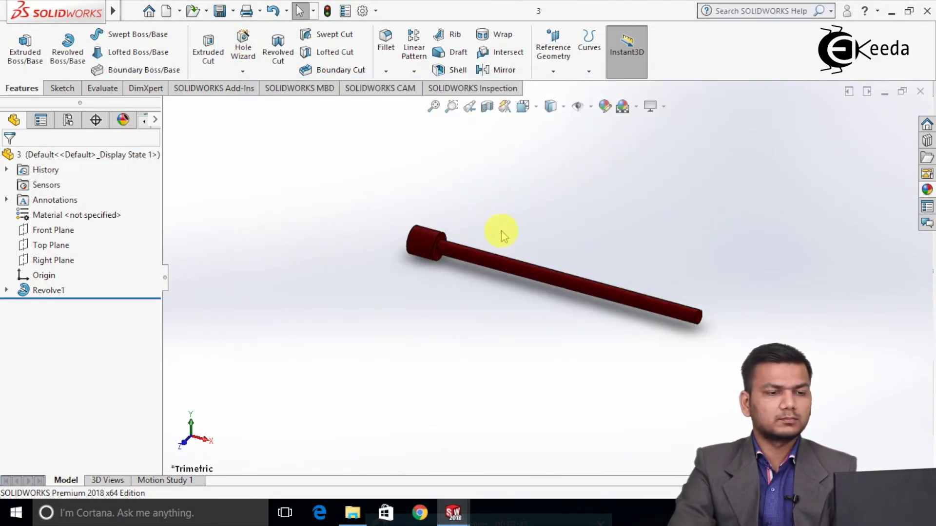
left_click(921, 93)
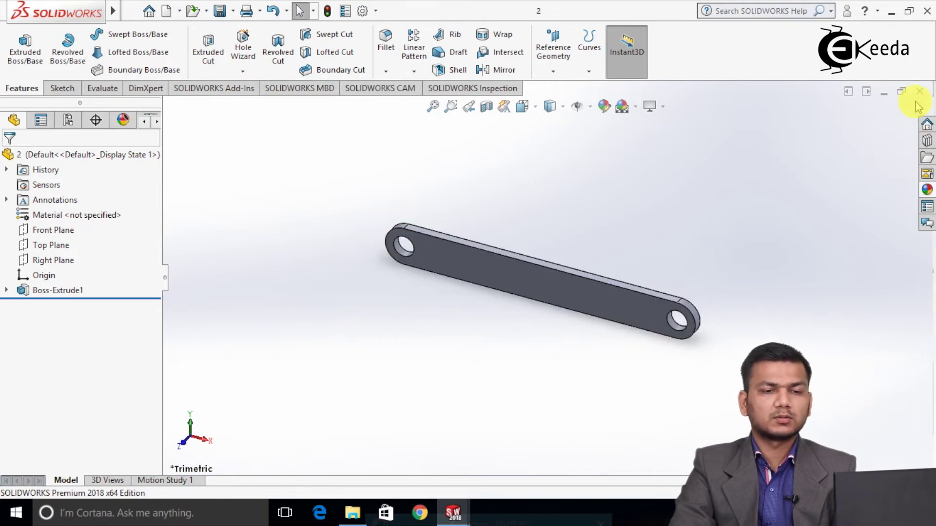
- Apply an orange-brown painted car appearance to the link's extruded feature and save the part
left_click(927, 189)
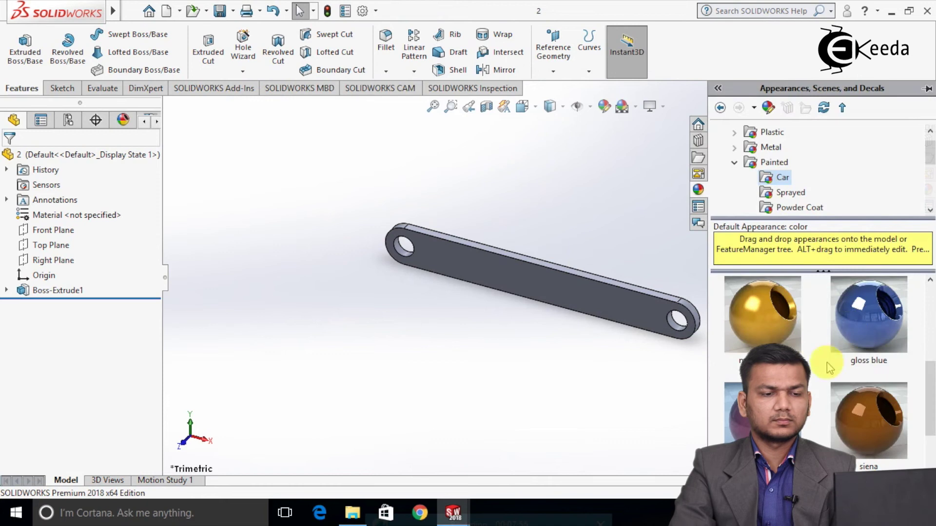
left_click_drag(788, 332, 592, 302)
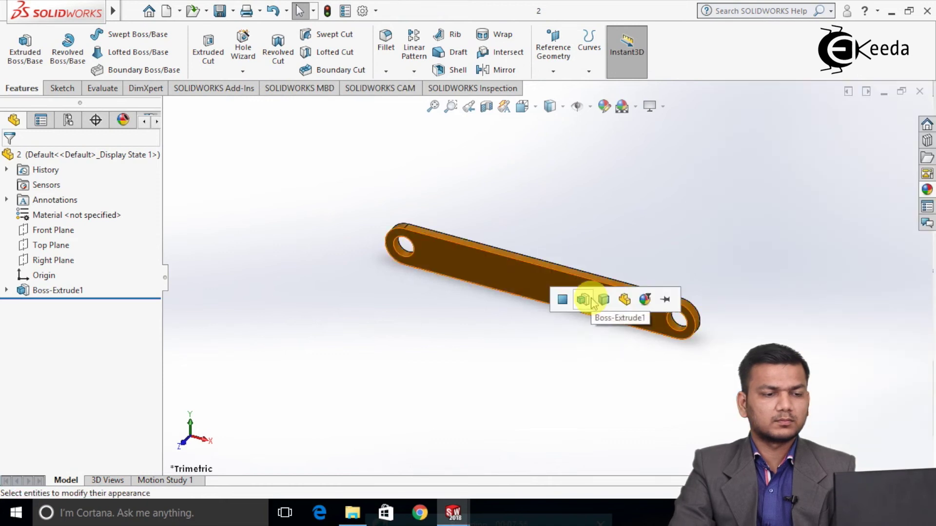
left_click(593, 301)
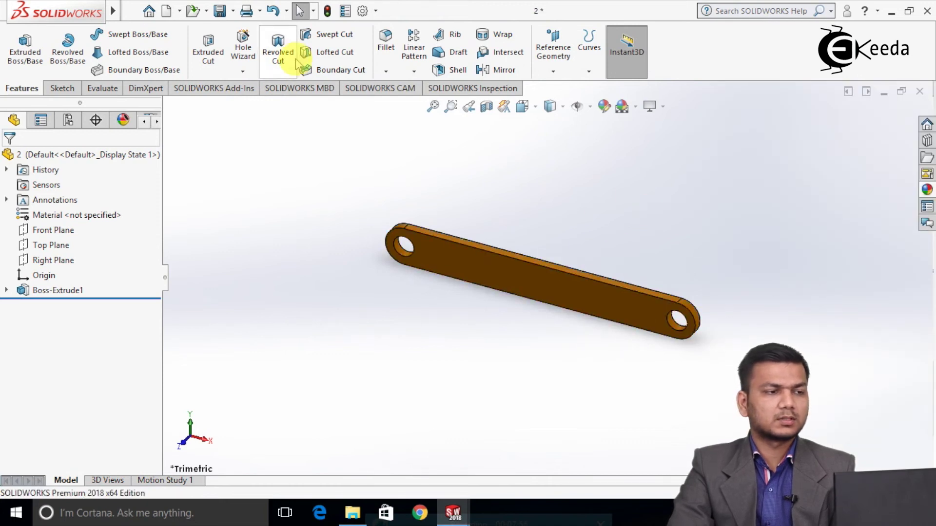
left_click(221, 11)
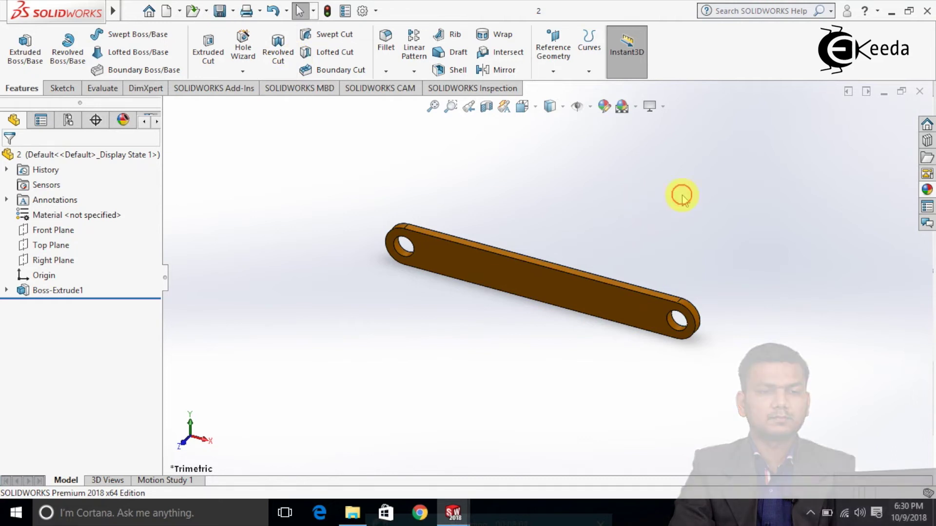
- Switch to the base bracket part and try a black painted car appearance on it
key("ctrl+Tab")
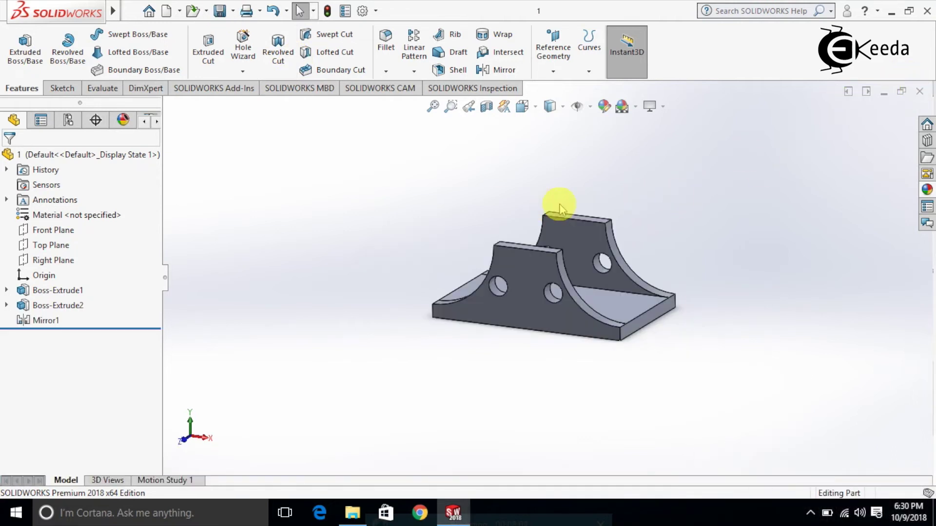
left_click(922, 191)
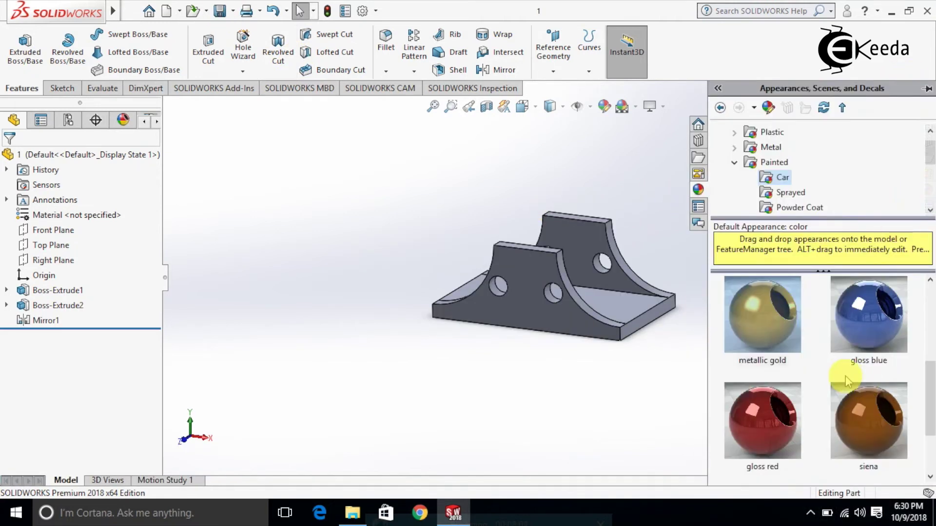
scroll(835, 376, "up", 3)
left_click_drag(780, 341, 561, 302)
left_click(578, 302)
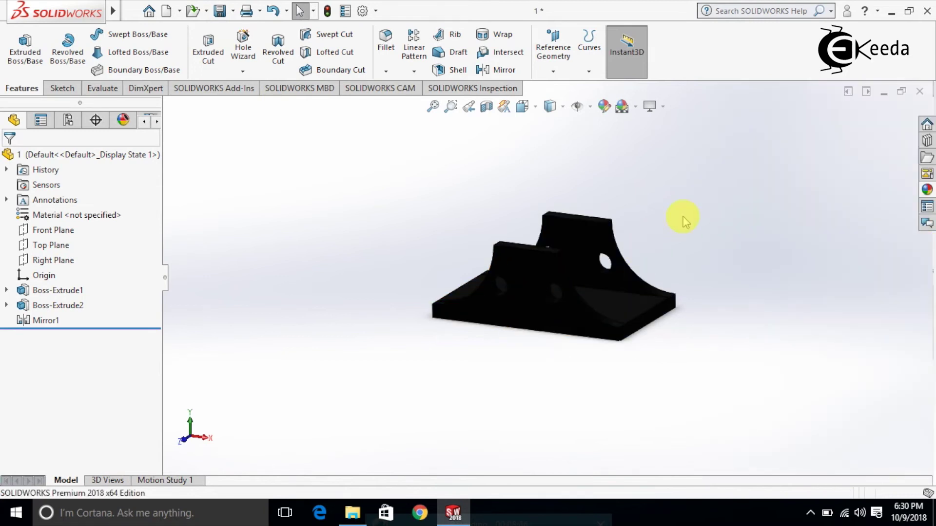
- Apply the steel grey painted car appearance to the bracket's whole body, then save the part and close it
left_click(927, 190)
scroll(882, 360, "down", 3)
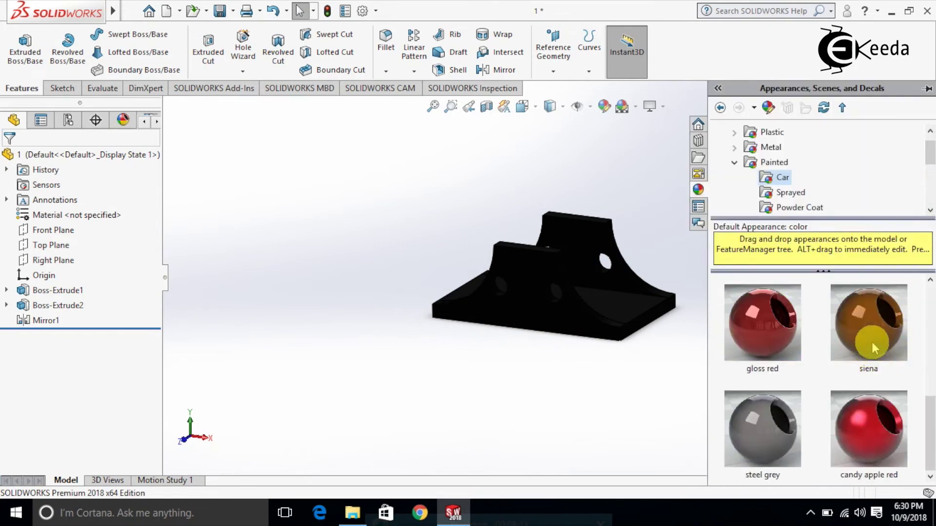
left_click_drag(778, 429, 602, 310)
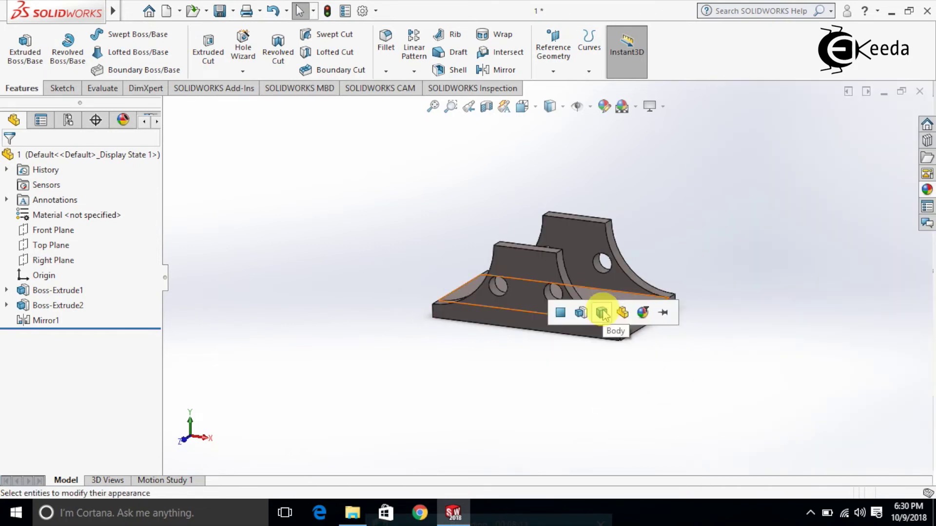
left_click(601, 310)
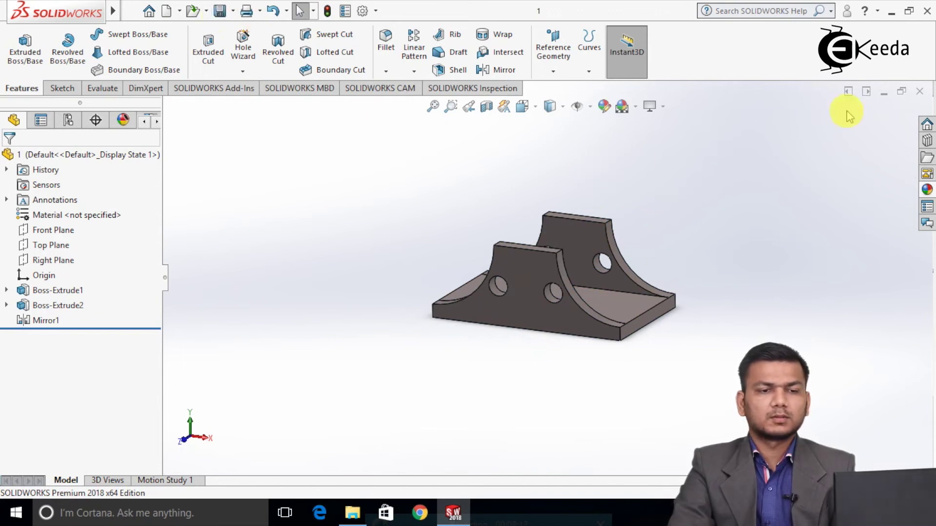
key("ctrl+w")
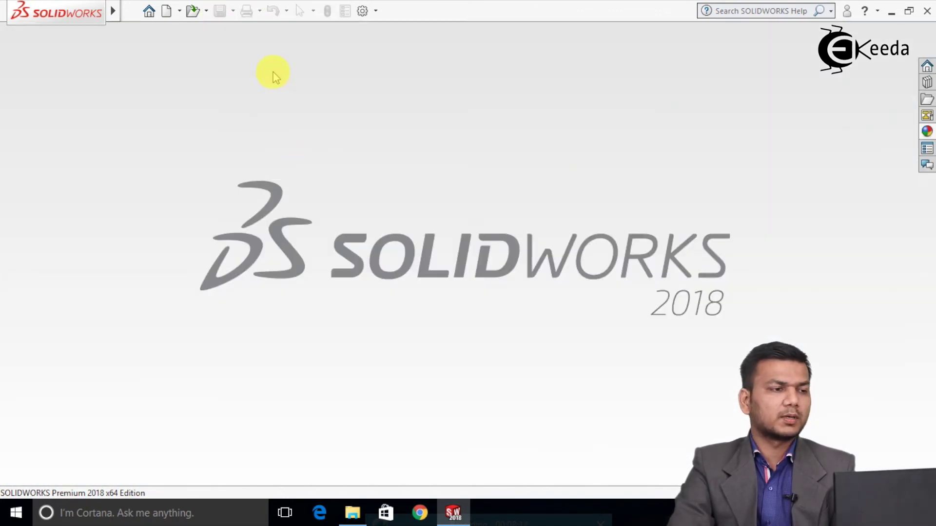
- Create a new part document and start a sketch on the Front Plane
left_click(168, 12)
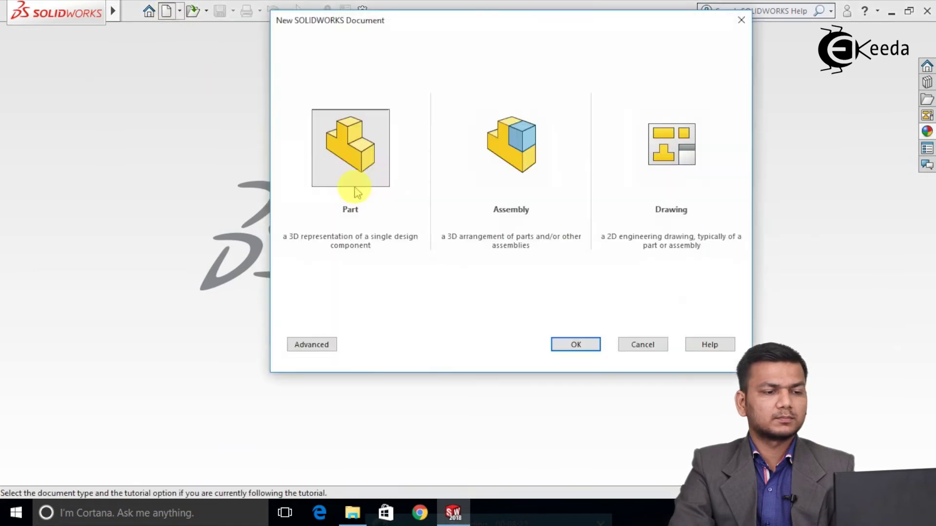
left_click(560, 344)
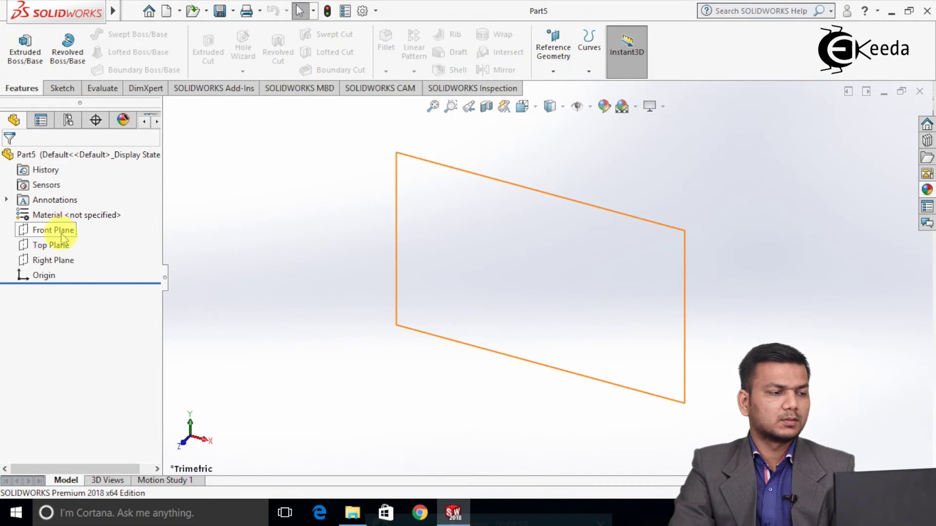
right_click(63, 234)
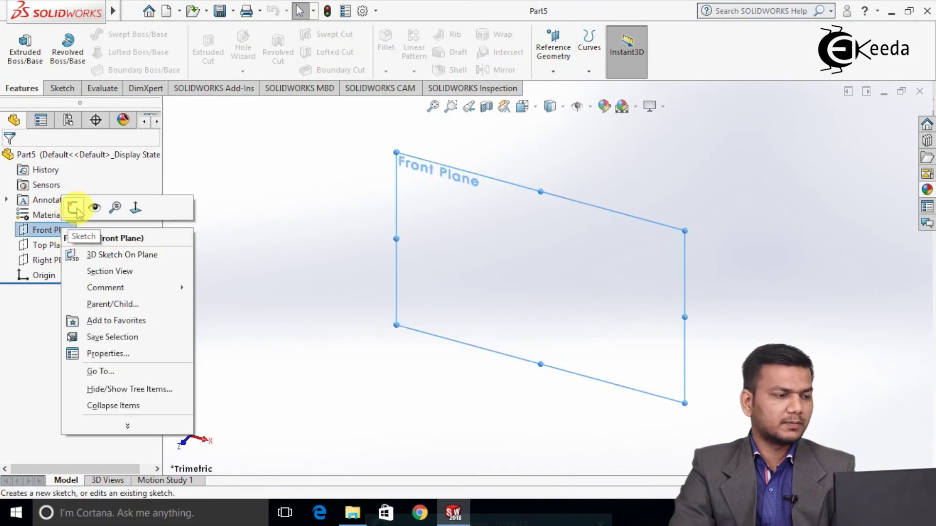
left_click(74, 209)
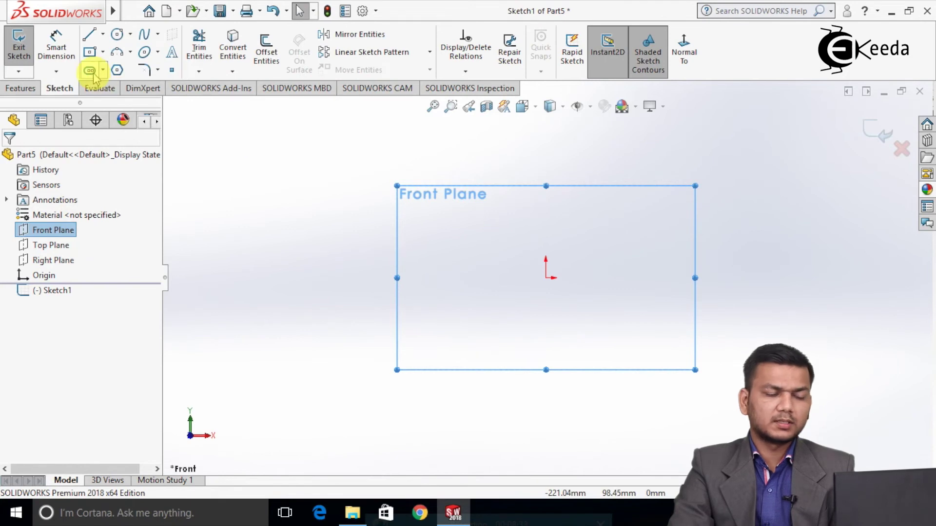
- Sketch a horizontal centerpoint slot on the origin, with 35 mm from its middle to the arc center and 15 mm end radii
left_click(91, 72)
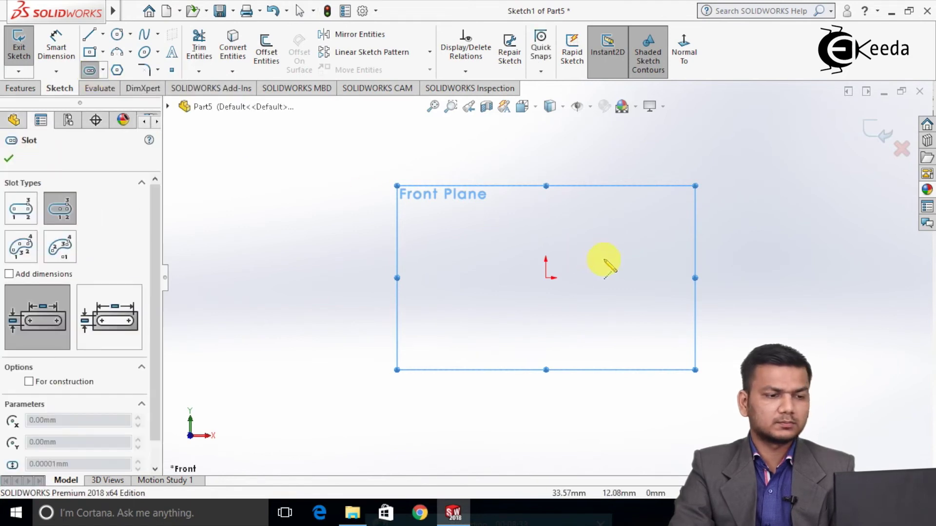
left_click(546, 278)
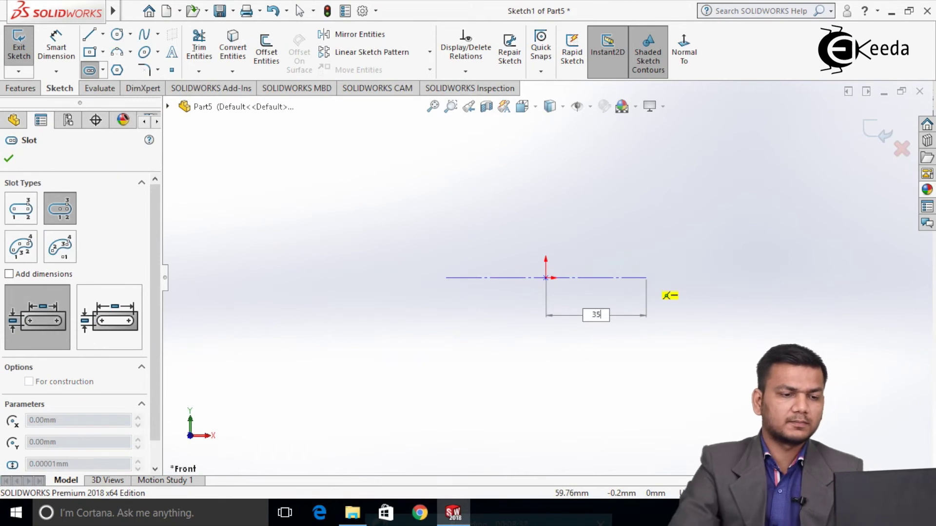
key("Return")
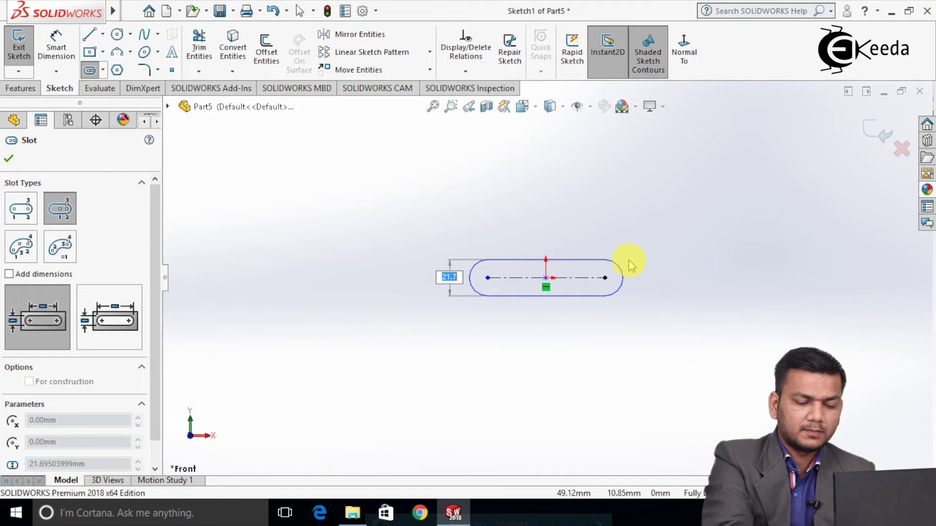
key("Return")
right_click(633, 264)
left_click(648, 268)
- Dimension the slot with 70 mm between its arc centers and a 15 mm end radius
left_click(58, 41)
left_click(508, 280)
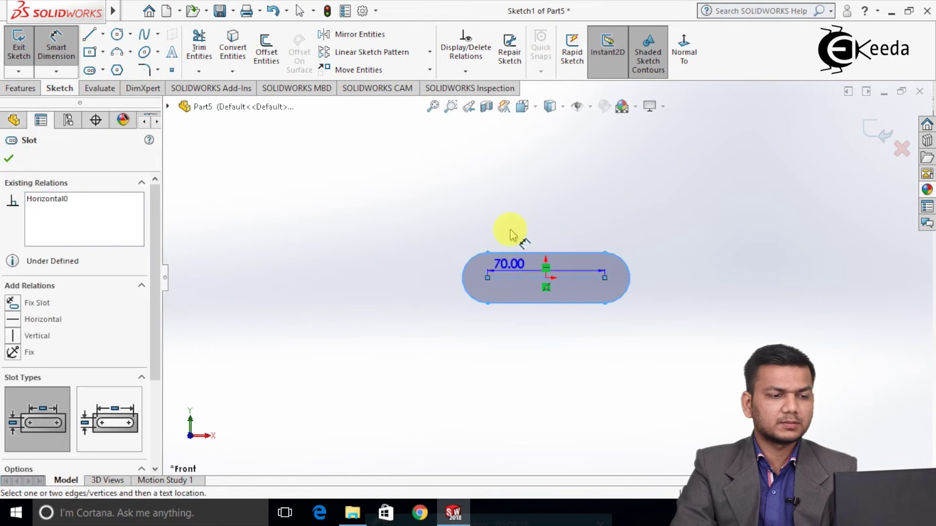
left_click(505, 224)
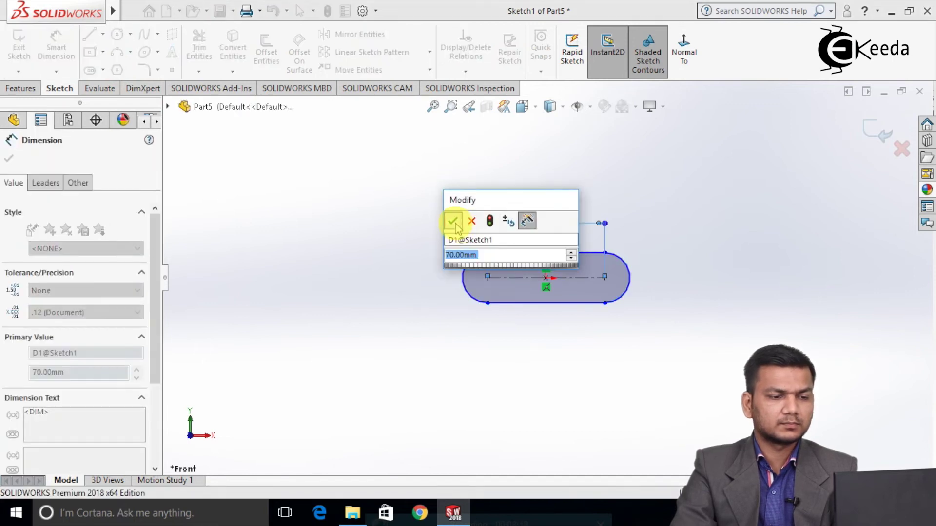
left_click(454, 223)
left_click(632, 274)
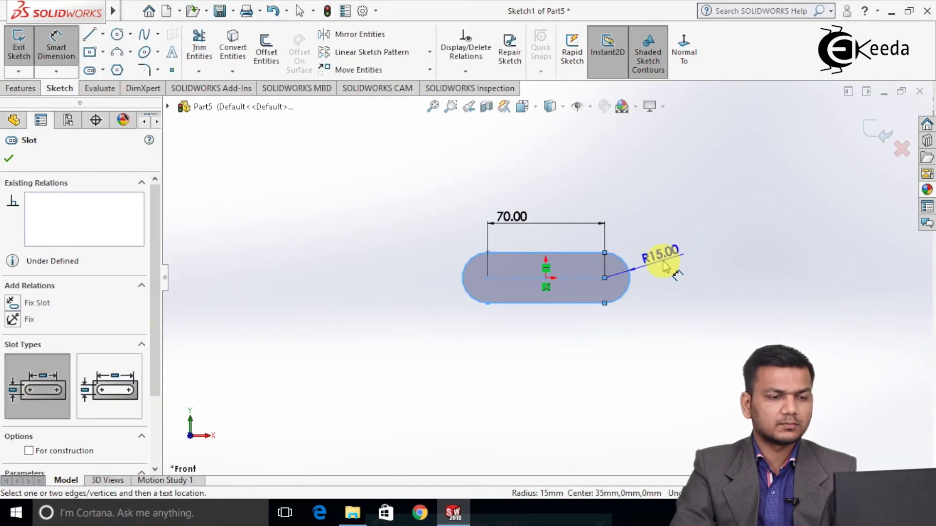
left_click(653, 256)
left_click(605, 259)
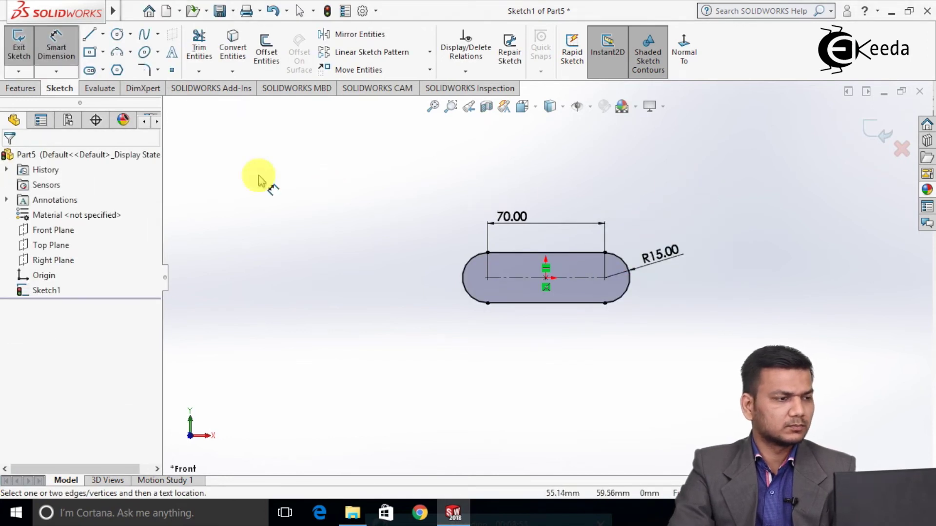
- Sketch a circle about 14 mm in diameter centered on the slot's left arc center
left_click(117, 34)
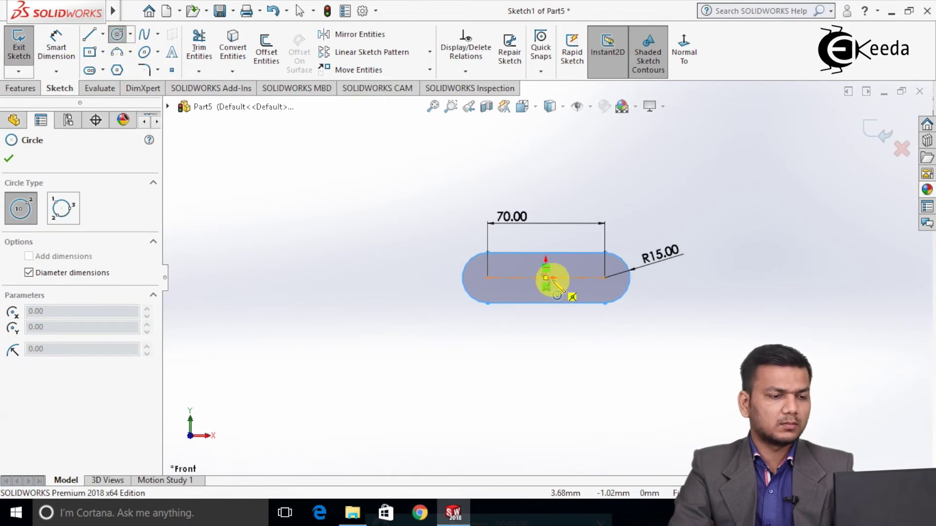
key("space")
left_click(447, 304)
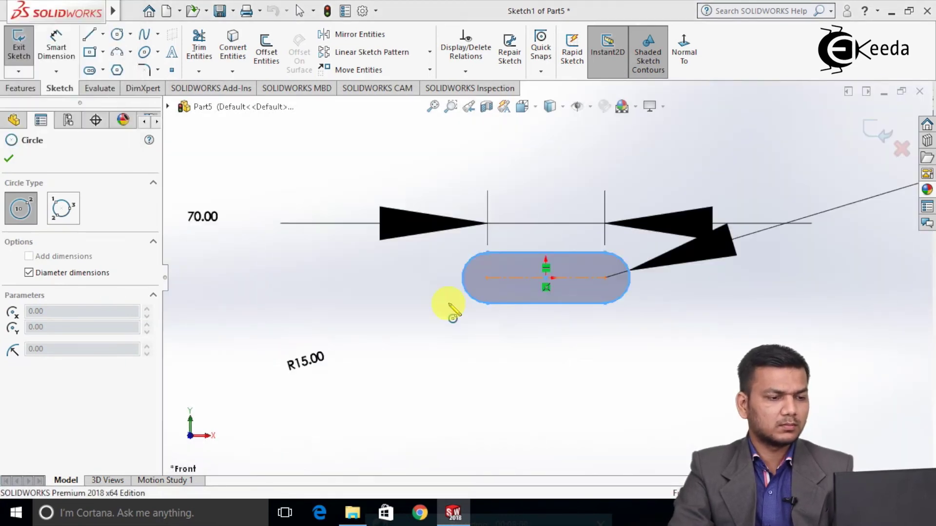
left_click(385, 310)
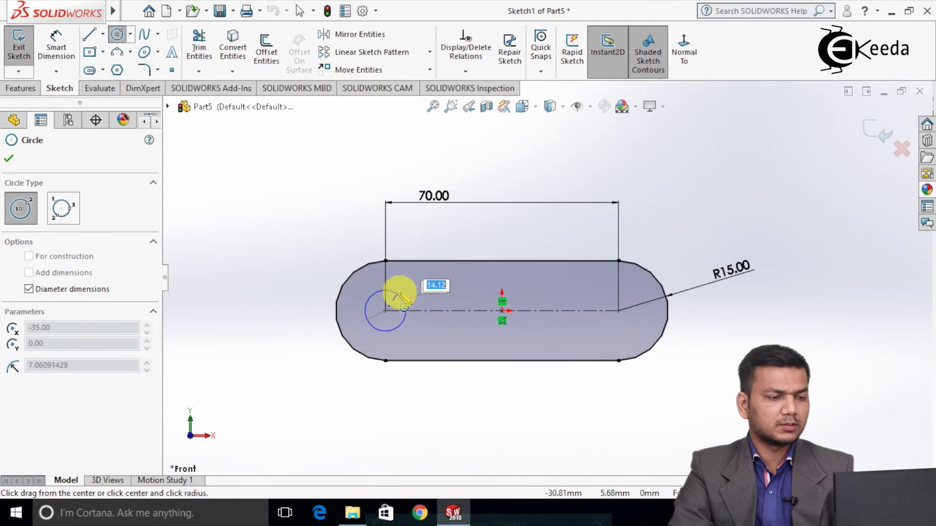
left_click(402, 295)
right_click(432, 302)
left_click(434, 303)
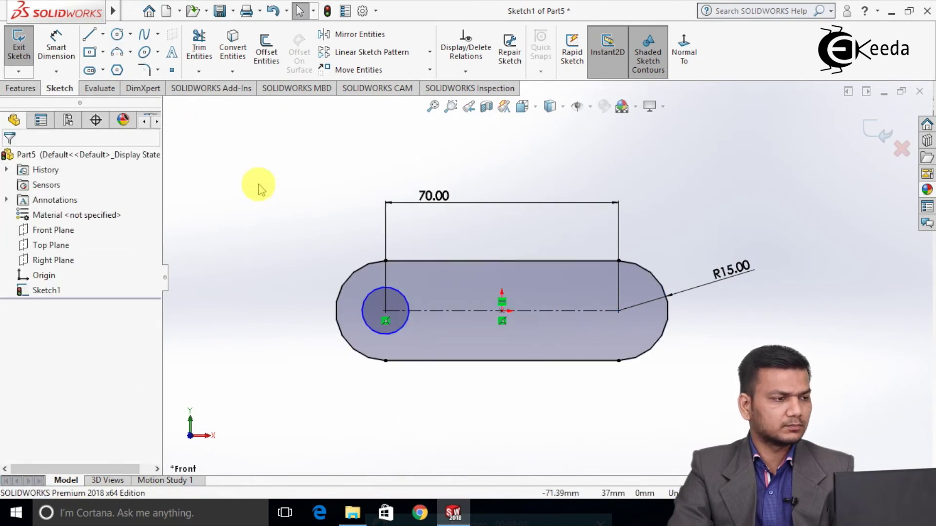
- Dimension the left circle's diameter as 15 mm
left_click(56, 46)
left_click(366, 297)
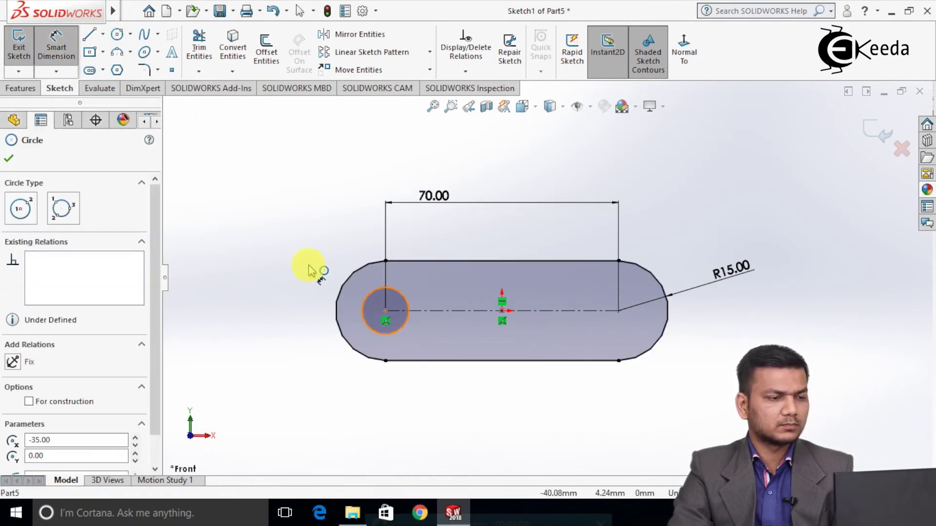
left_click(306, 260)
type("1")
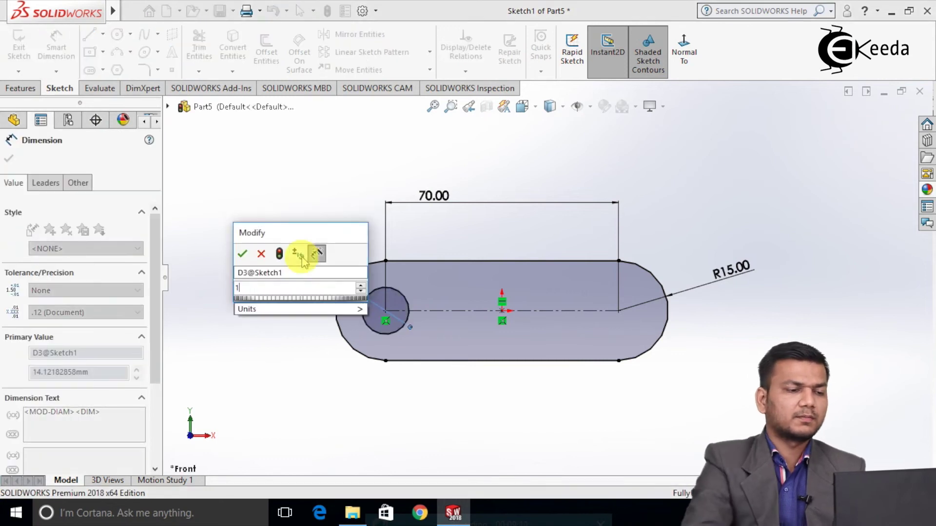
type("5")
key("Return")
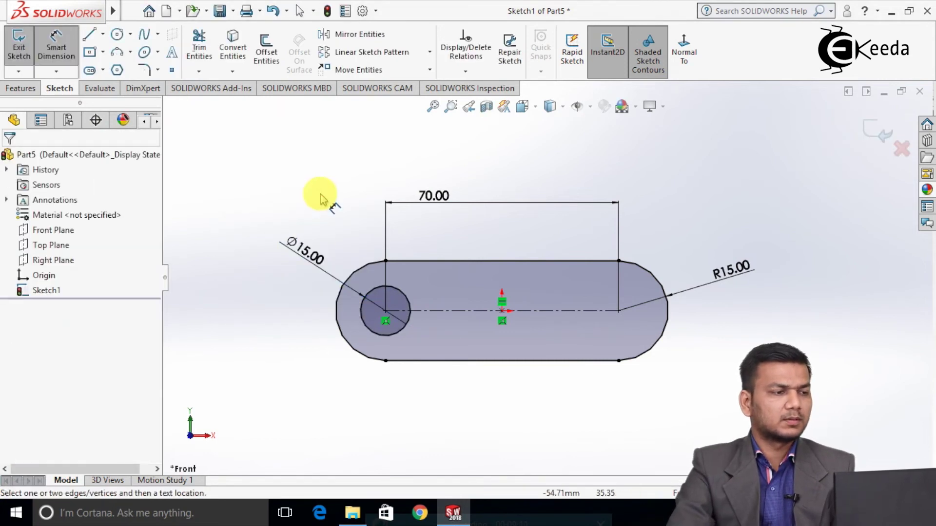
- Sketch a 15 mm diameter circle centered on the slot's right arc center
left_click(119, 34)
left_click(618, 310)
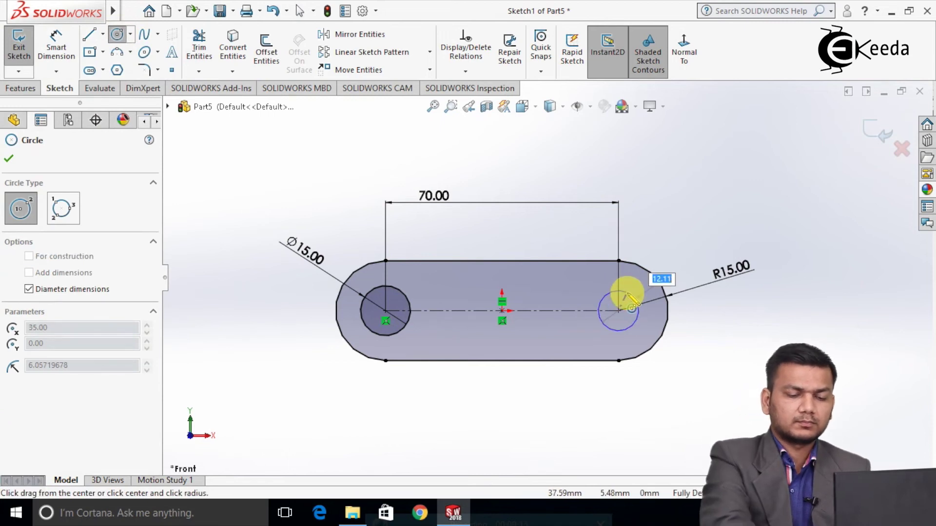
type("15")
left_click(627, 294)
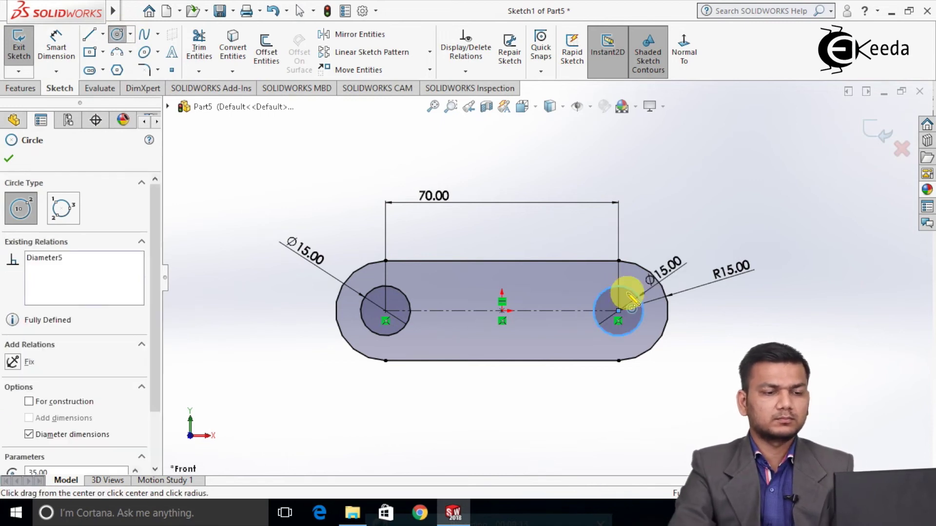
right_click(632, 298)
left_click(678, 304)
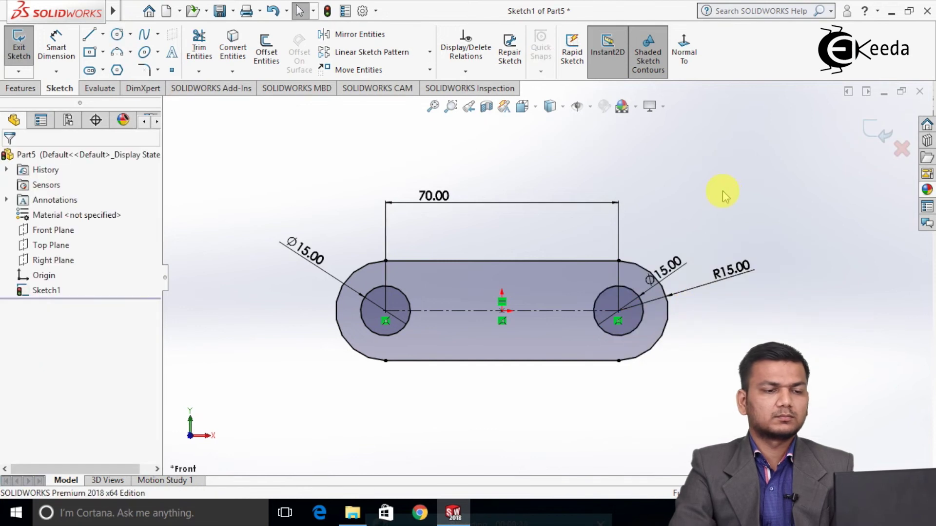
- Exit the slot sketch and extrude the profile with its two holes to a blind depth of 57 mm
scroll(723, 195, "up", 2)
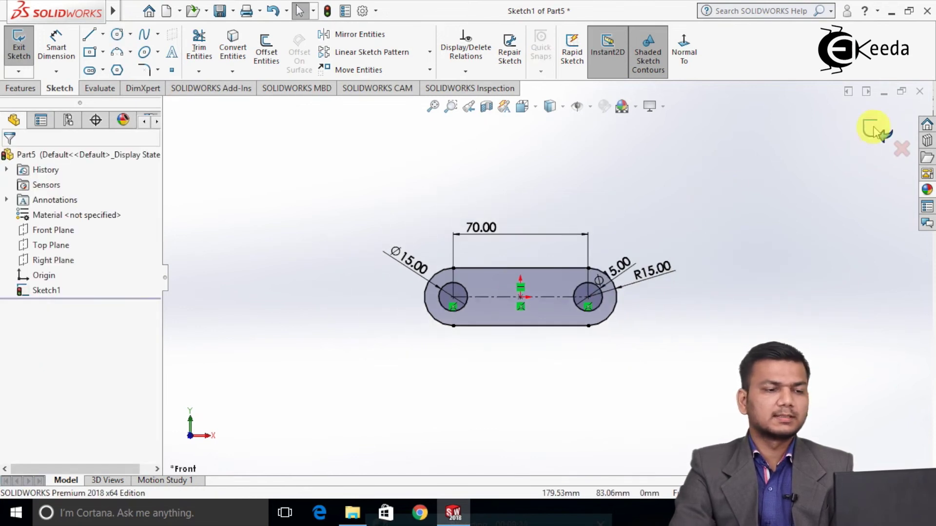
key("ctrl+b")
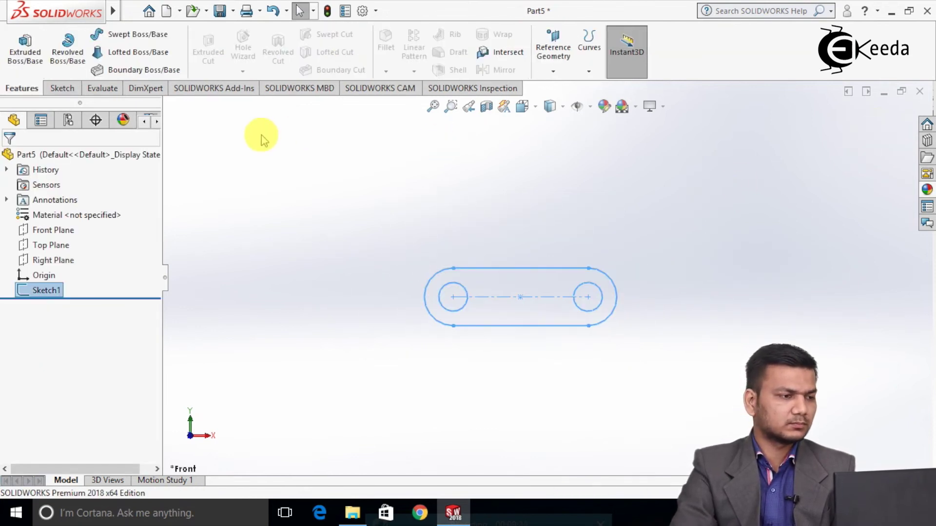
left_click(25, 51)
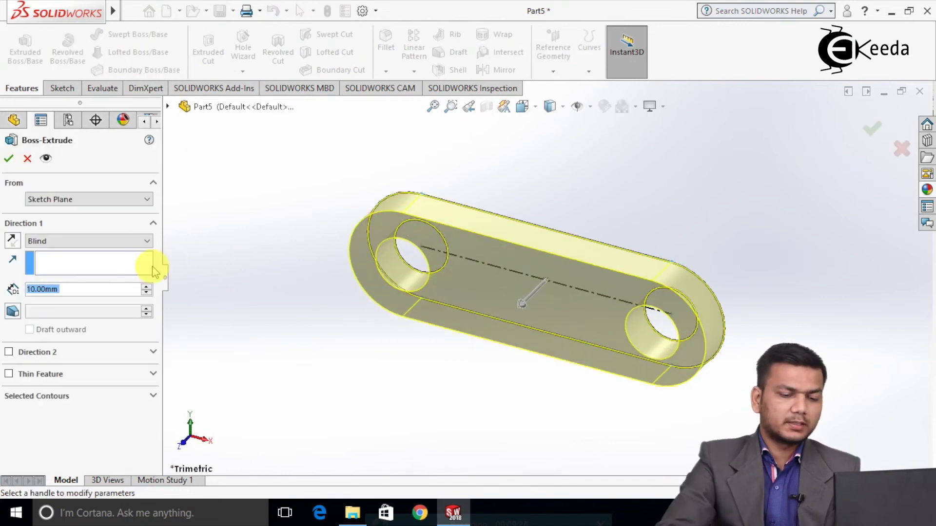
type("5")
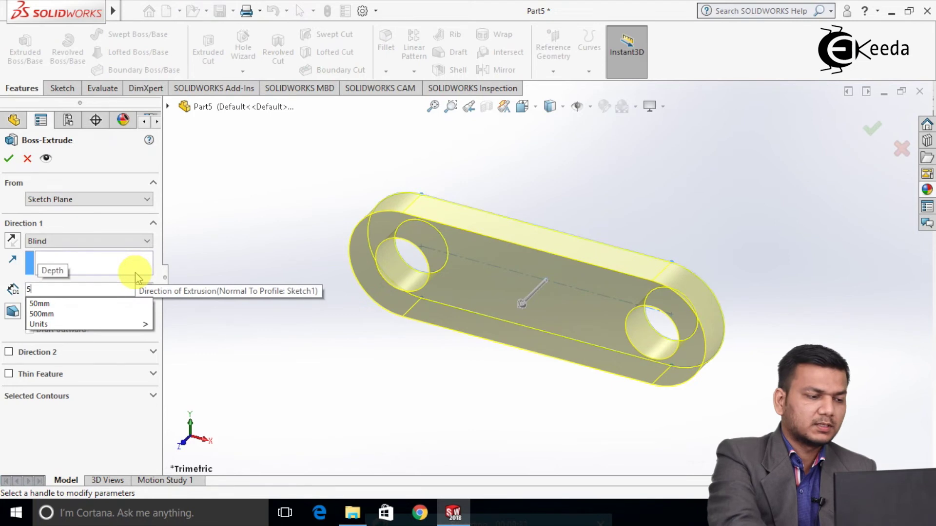
type("7")
key("Return")
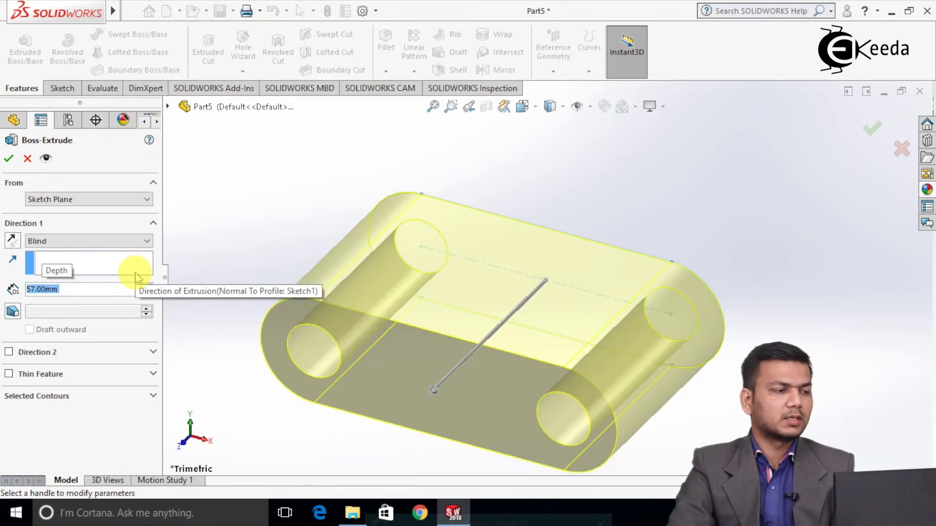
left_click(8, 158)
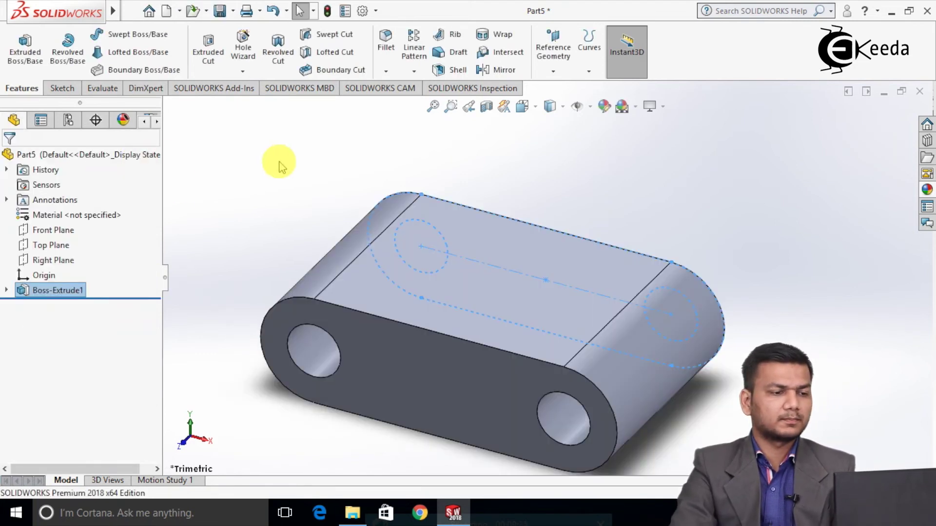
- Start a sketch on the block's flat upper face and draw a circle near the middle of the face
scroll(439, 253, "up", 2)
right_click(487, 265)
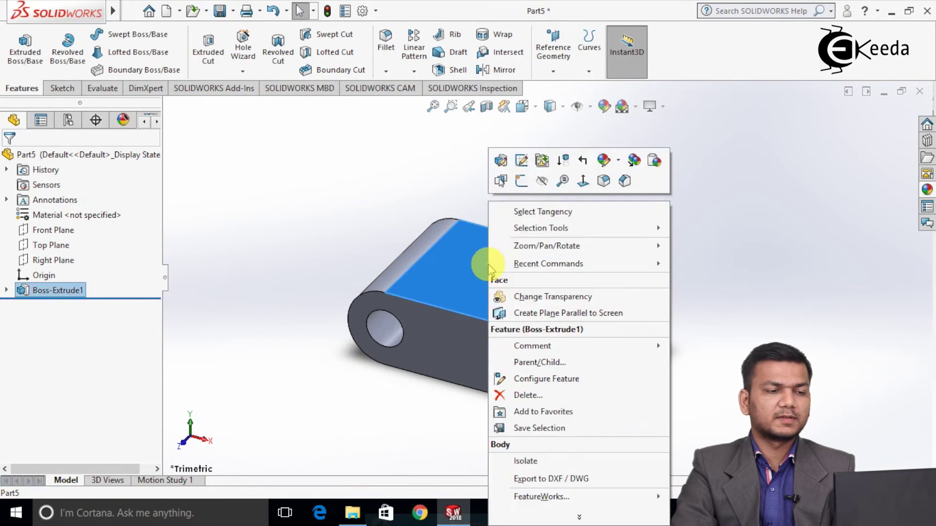
left_click(524, 183)
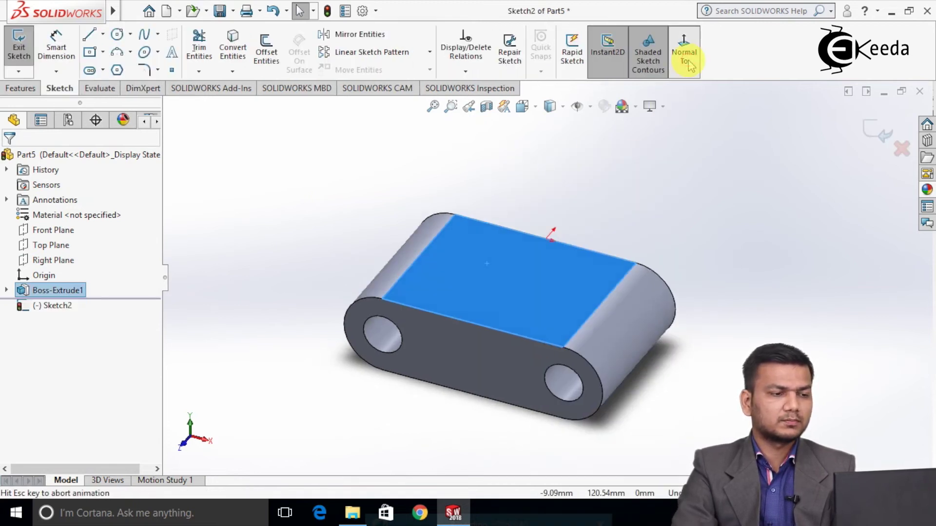
left_click(684, 57)
left_click(273, 173)
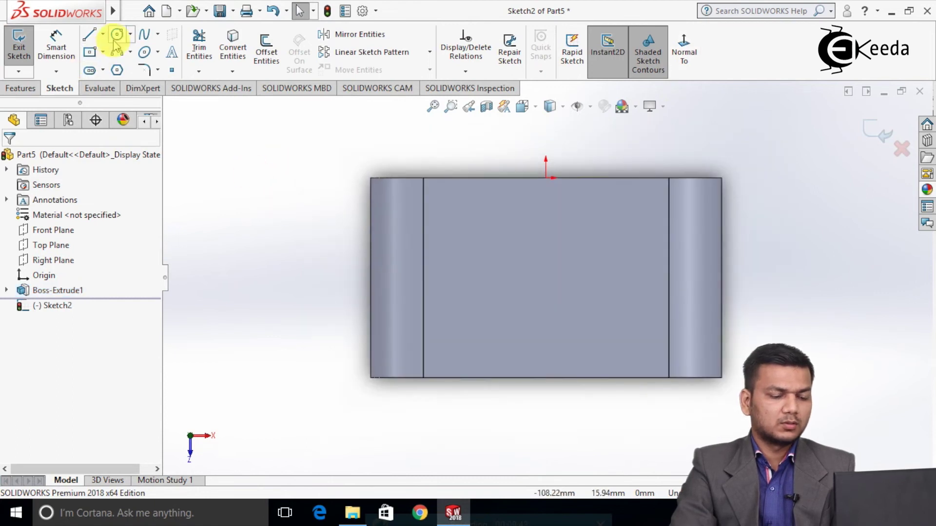
left_click(117, 36)
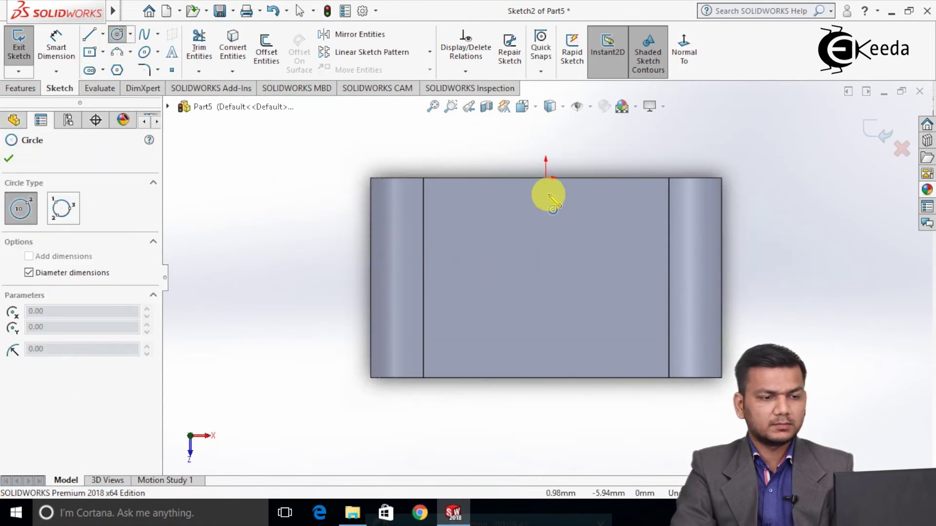
left_click_drag(545, 276, 562, 249)
right_click(561, 249)
left_click(592, 259)
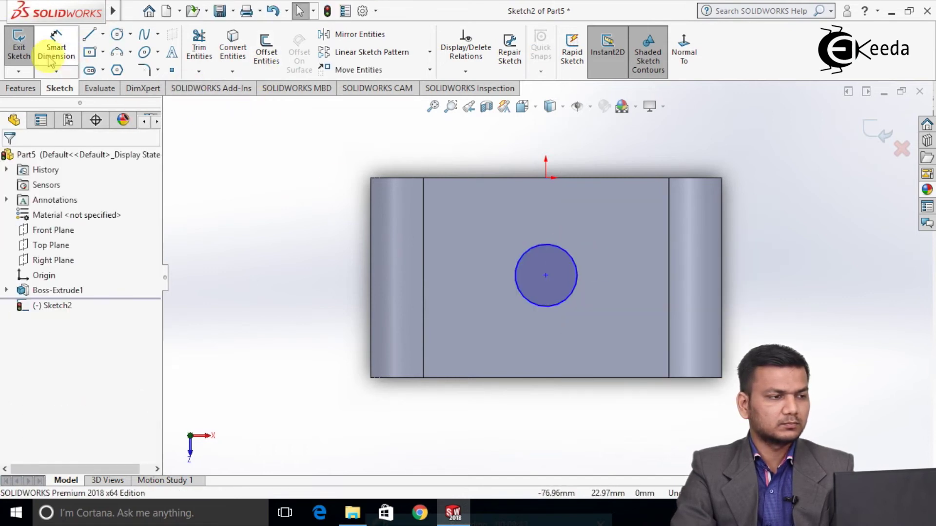
- Draw a horizontal centerline across the block between the midpoints of its two short outer edges
left_click(103, 34)
left_click(112, 67)
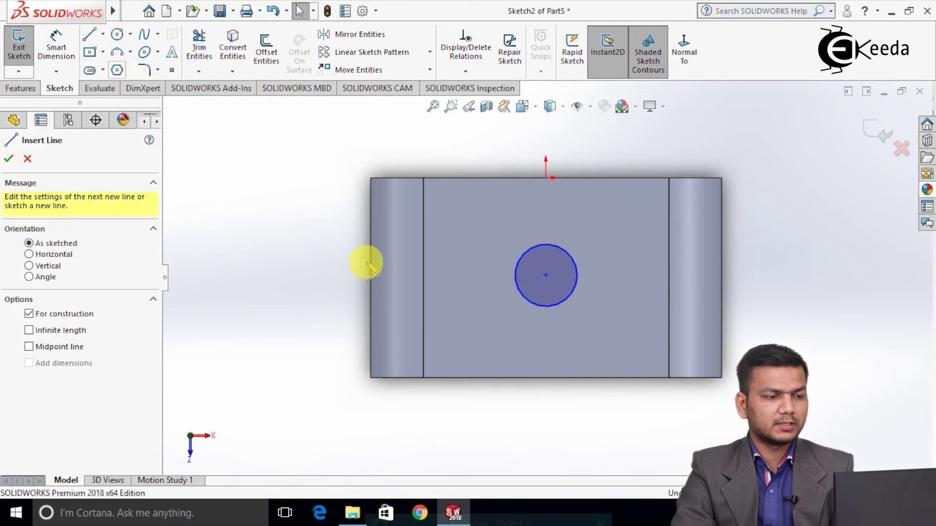
left_click(370, 279)
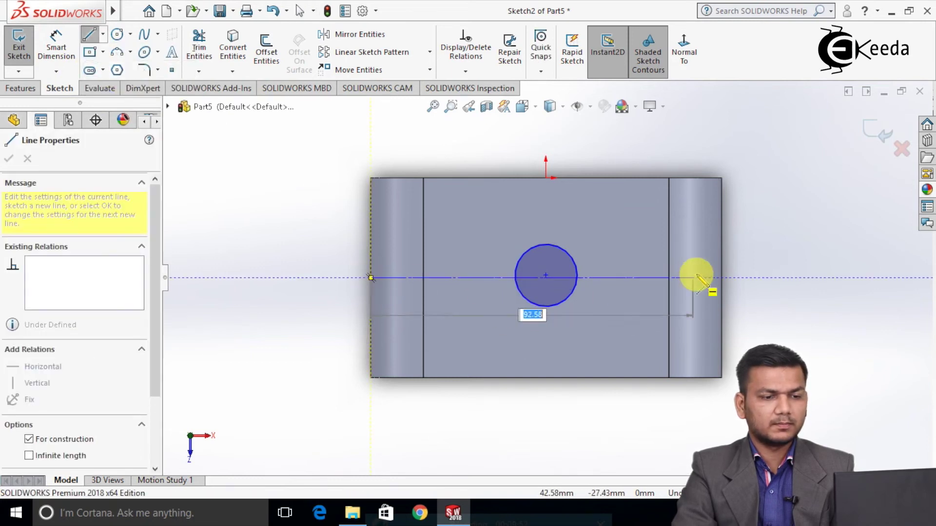
left_click(721, 278)
right_click(721, 278)
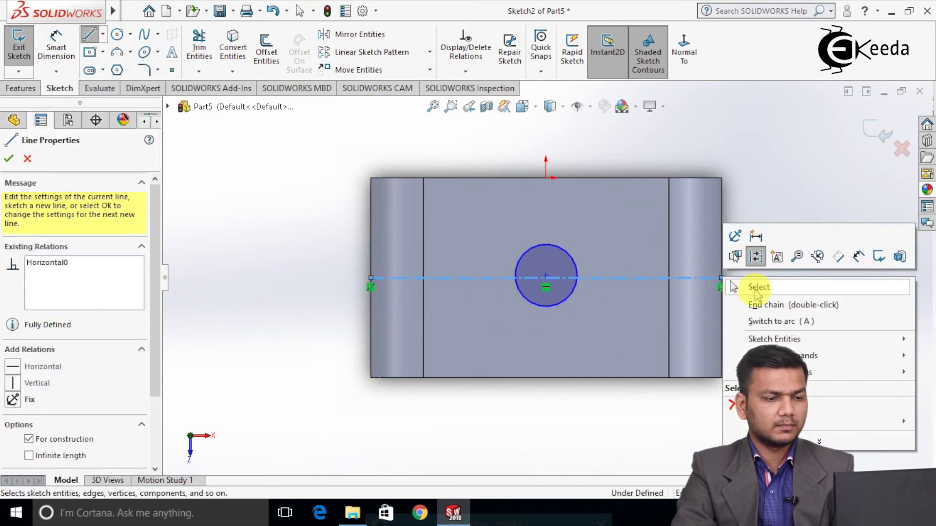
left_click(752, 288)
- Move the circle's center onto the midpoint of the horizontal centerline
scroll(580, 292, "down", 3)
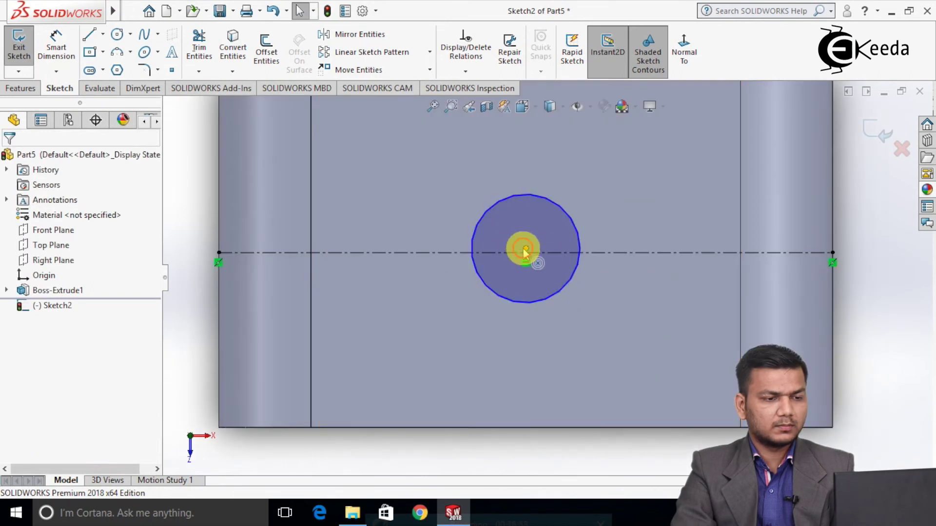
mouse_move(525, 249)
left_mouse_down()
mouse_move(530, 272)
mouse_move(527, 258)
left_mouse_up()
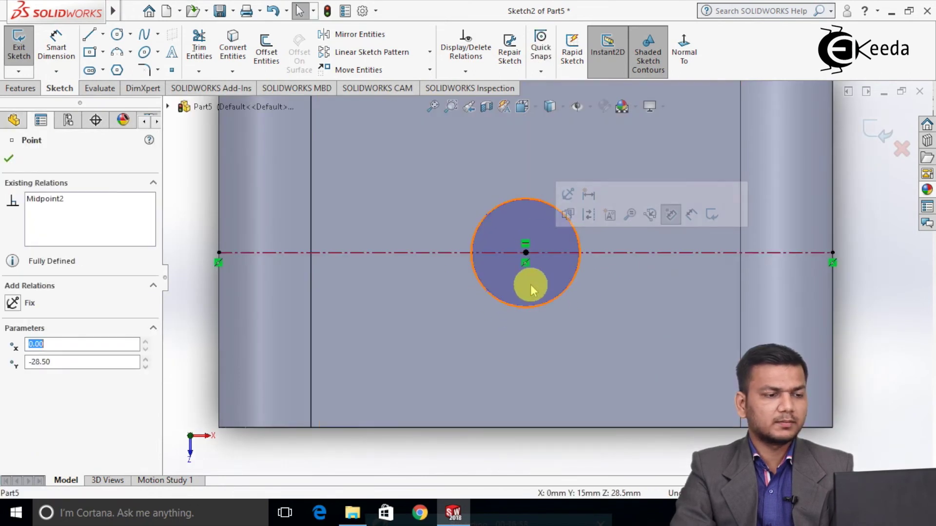
scroll(525, 297, "up", 3)
left_click(282, 204)
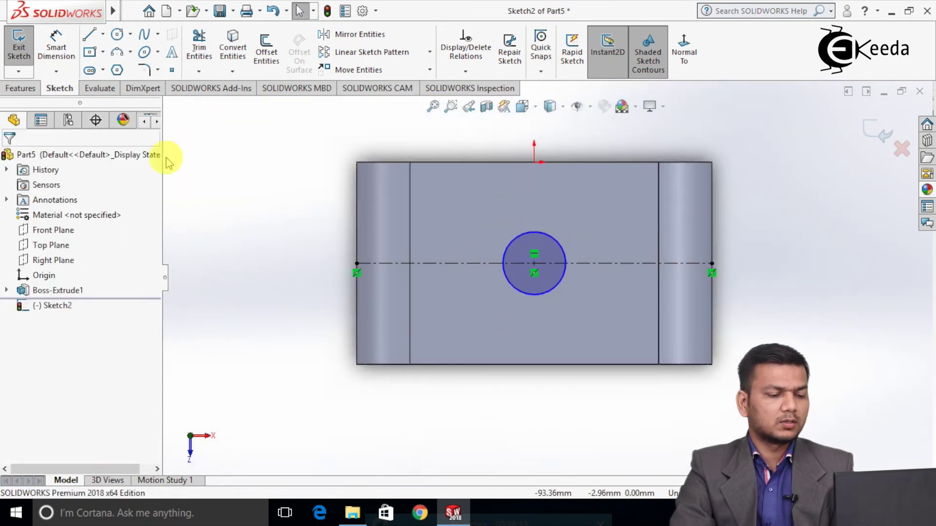
- Dimension the circle's diameter as 24 mm and exit the sketch
left_click(64, 50)
left_click(551, 234)
left_click(613, 149)
type("24")
key("Return")
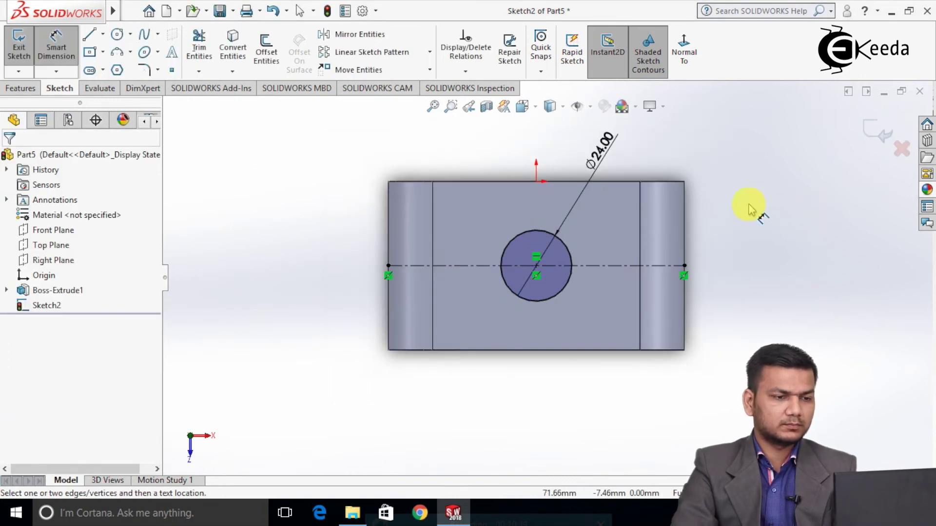
left_click(872, 127)
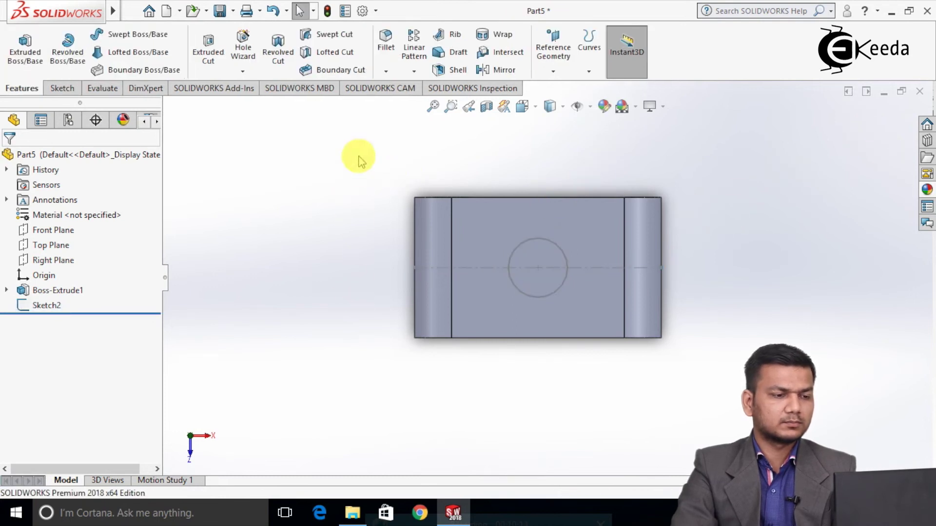
- Cut the 24 mm circle through the block with an Extruded Cut at a blind depth of 57 mm
middle_click_drag(370, 327, 341, 205)
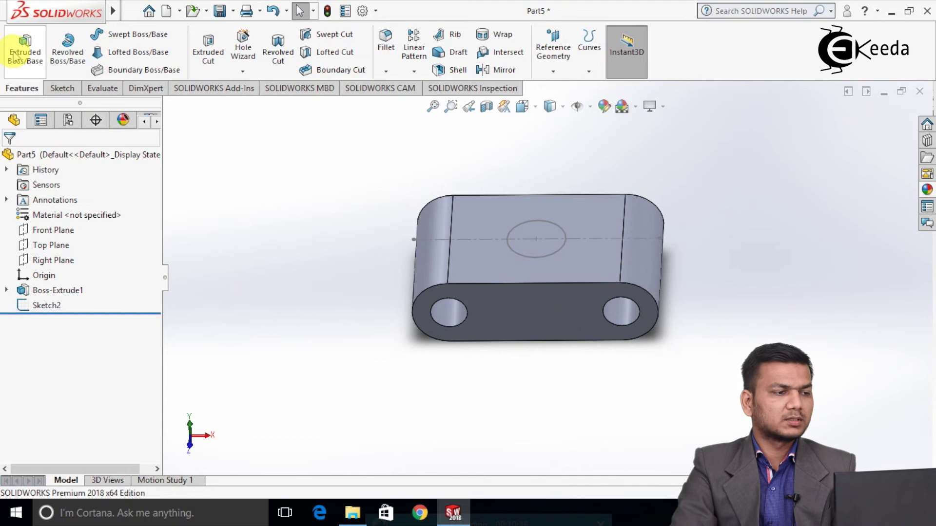
left_click(208, 49)
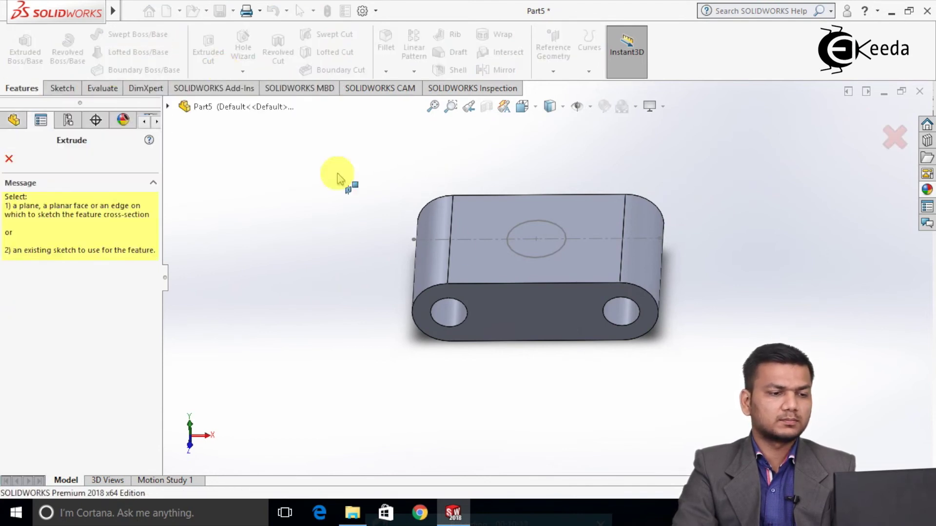
left_click(524, 255)
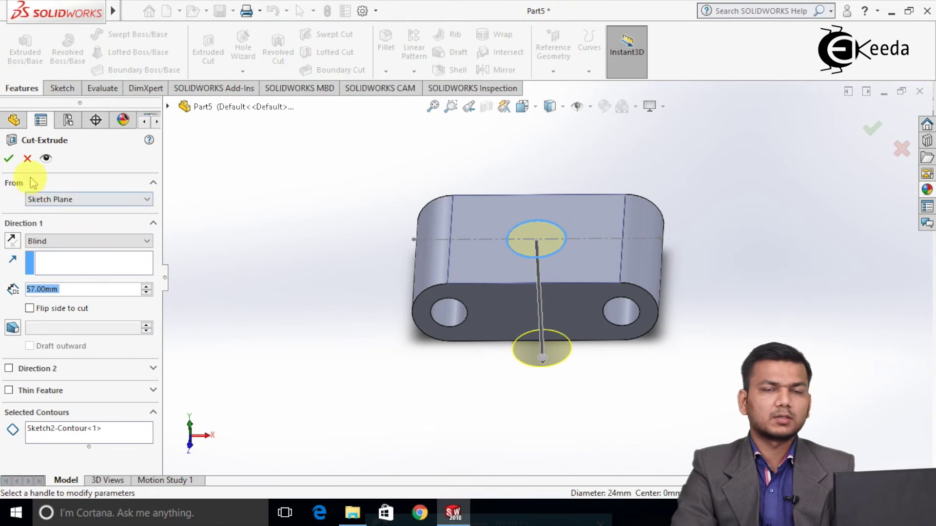
left_click(11, 159)
middle_click_drag(303, 259, 423, 289)
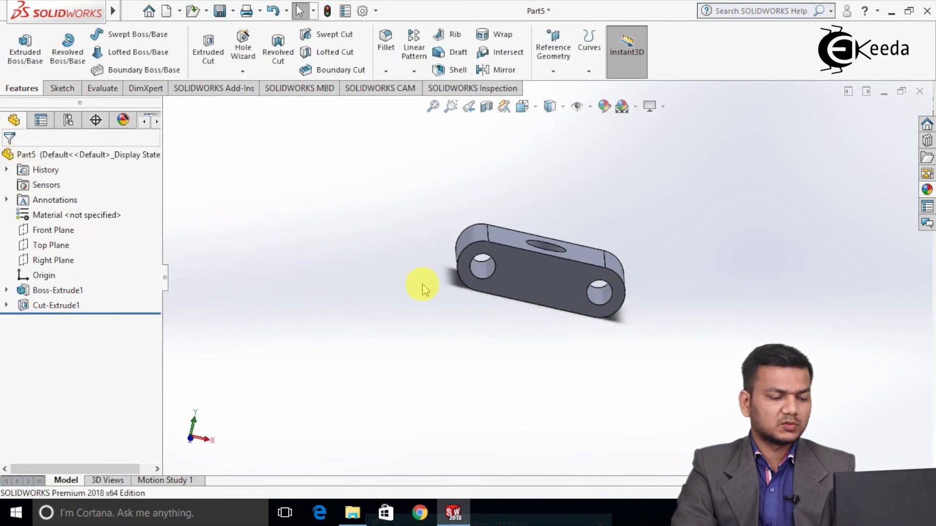
scroll(424, 290, "down", 3)
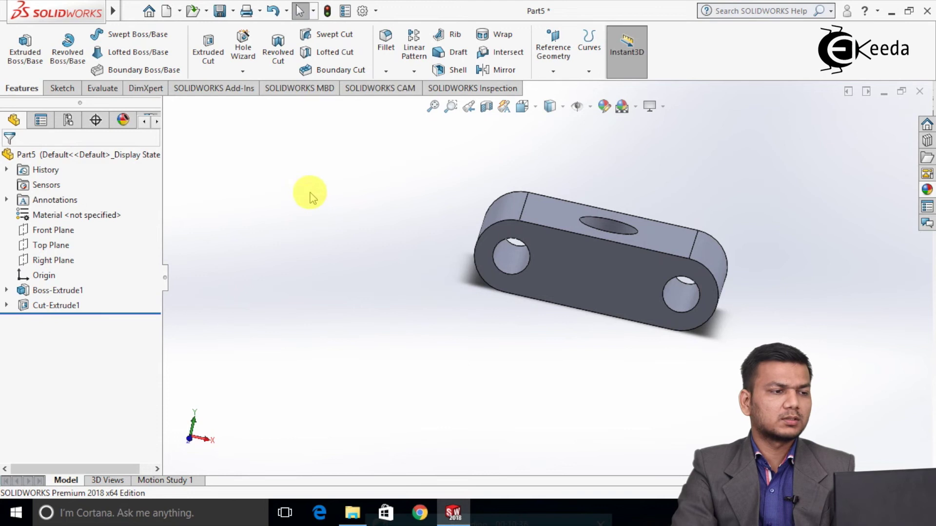
- Save the part as 4 in the car jack folder
left_click(234, 11)
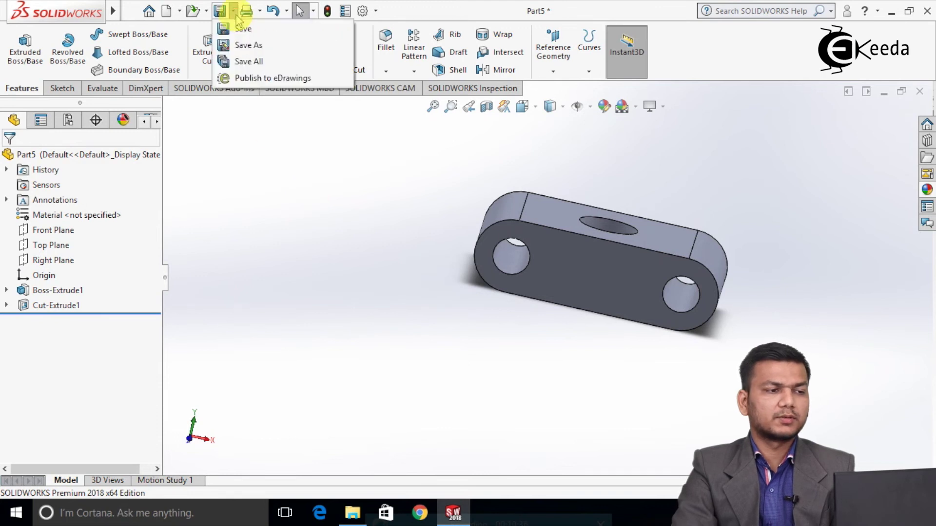
left_click(248, 42)
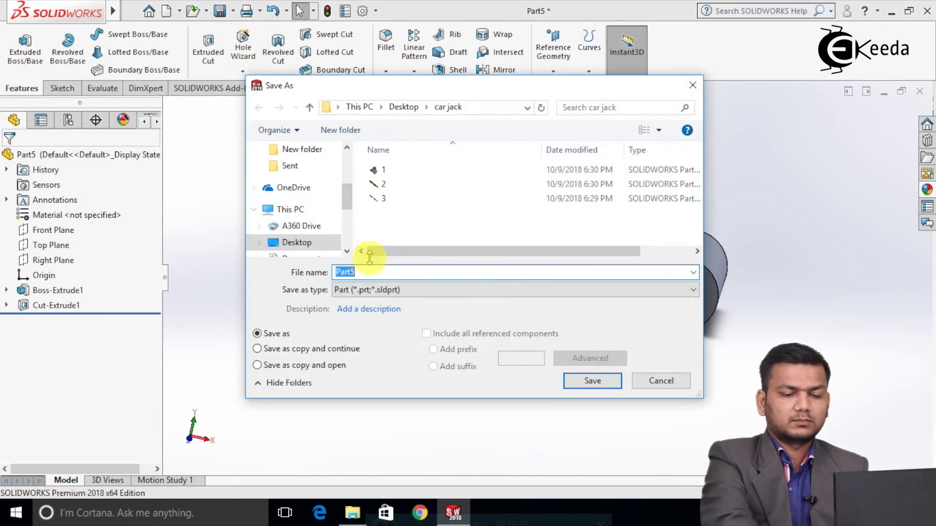
type("4")
key("Return")
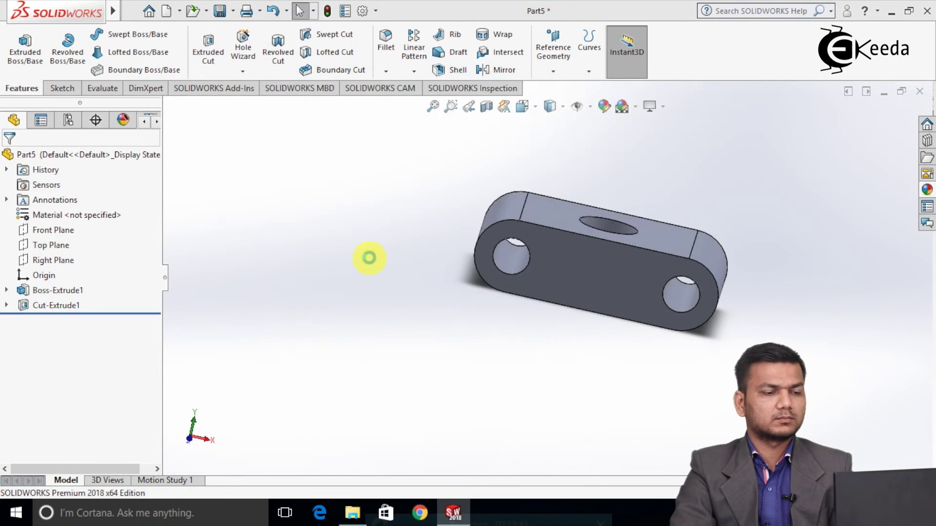
- Apply a bronze metal appearance to the whole body of the block
middle_click_drag(510, 192, 817, 200)
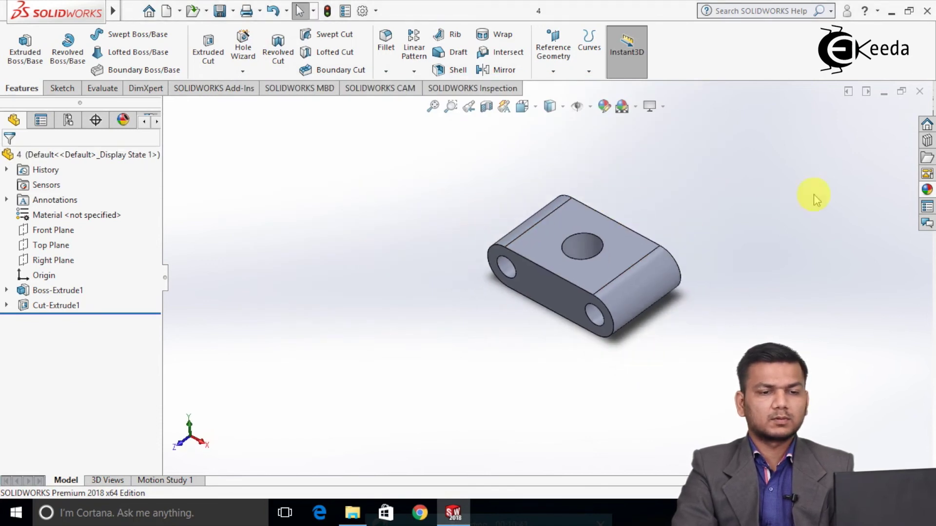
left_click(927, 189)
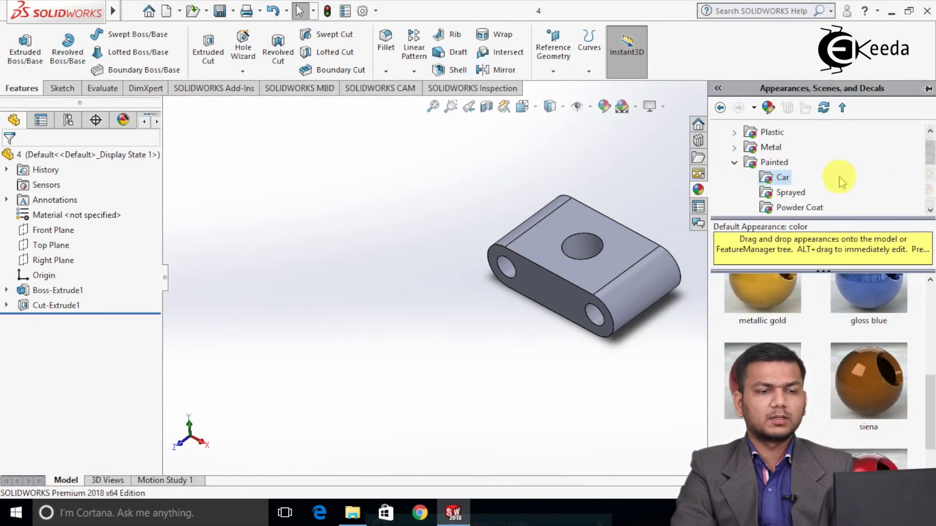
left_click(736, 148)
left_click(791, 165)
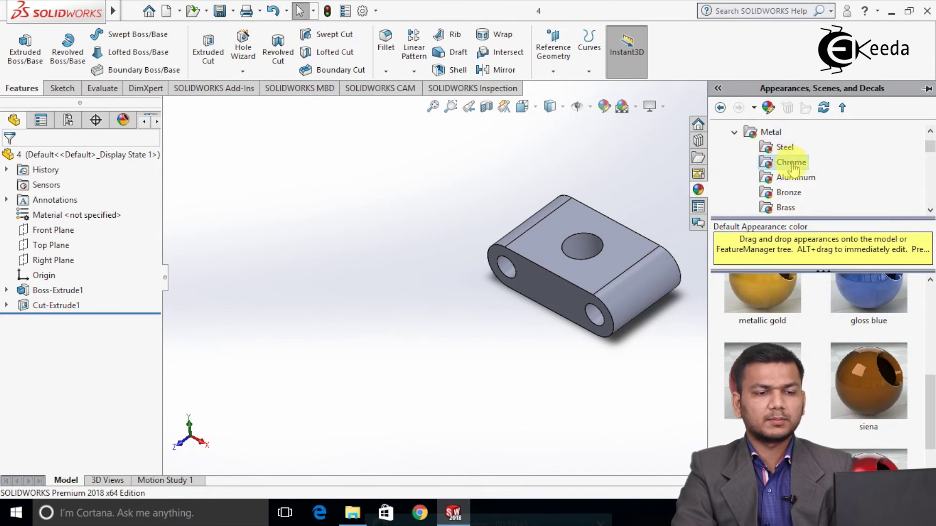
left_click(792, 193)
left_click_drag(726, 306, 627, 259)
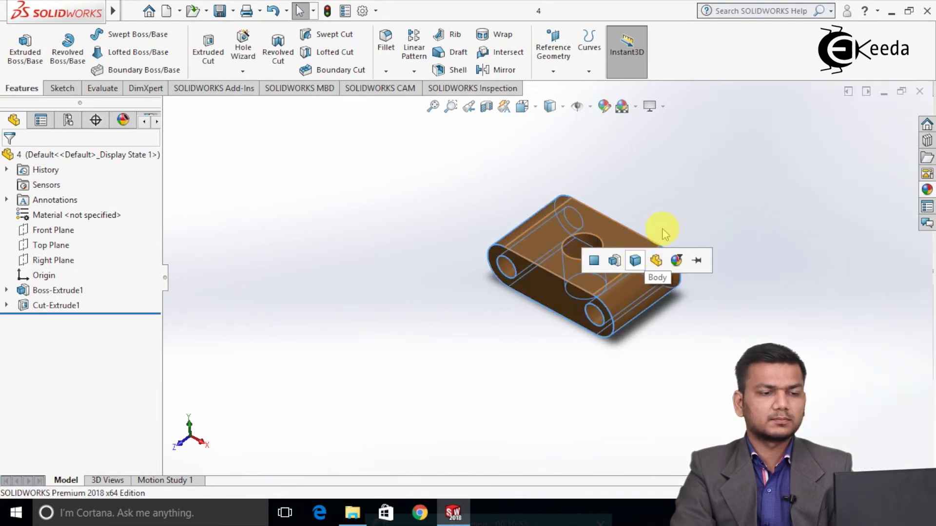
left_click(643, 256)
middle_click_drag(619, 211, 662, 171)
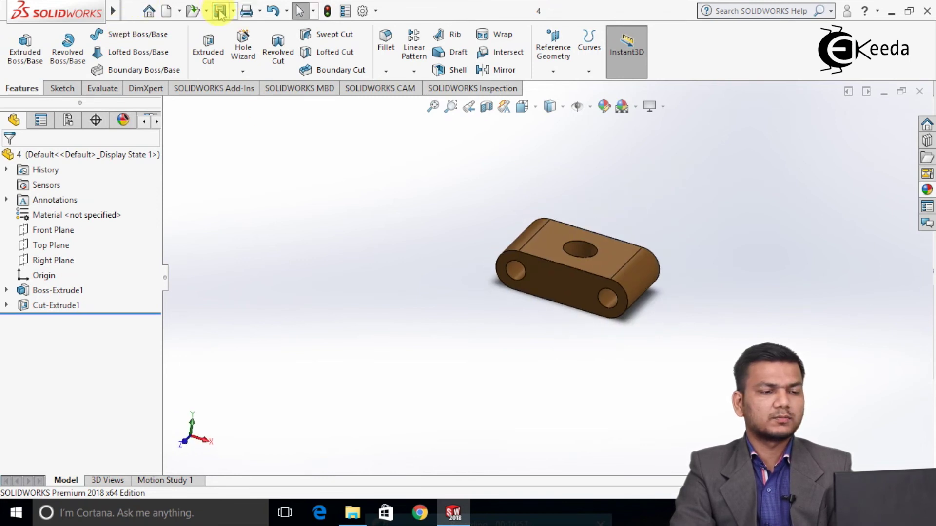
scroll(612, 307, "down", 5)
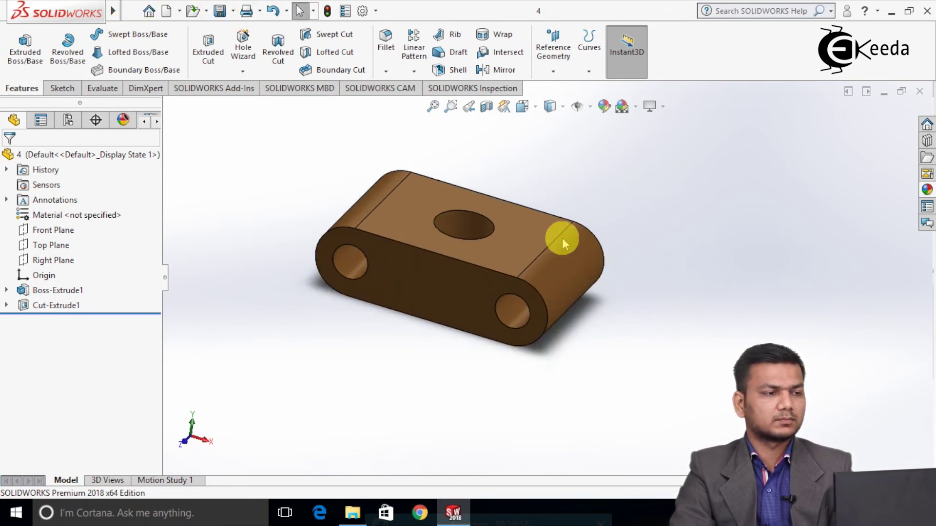
left_click(233, 11)
left_click(247, 42)
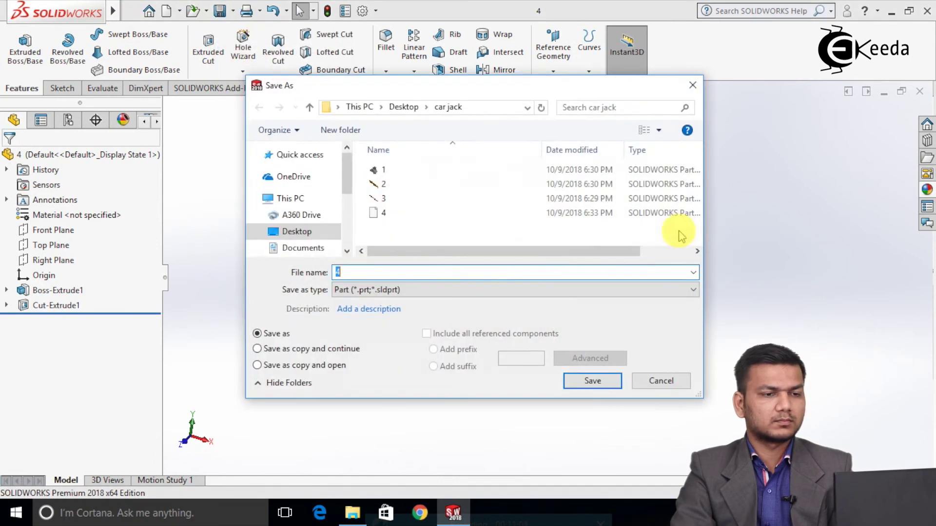
left_click(692, 86)
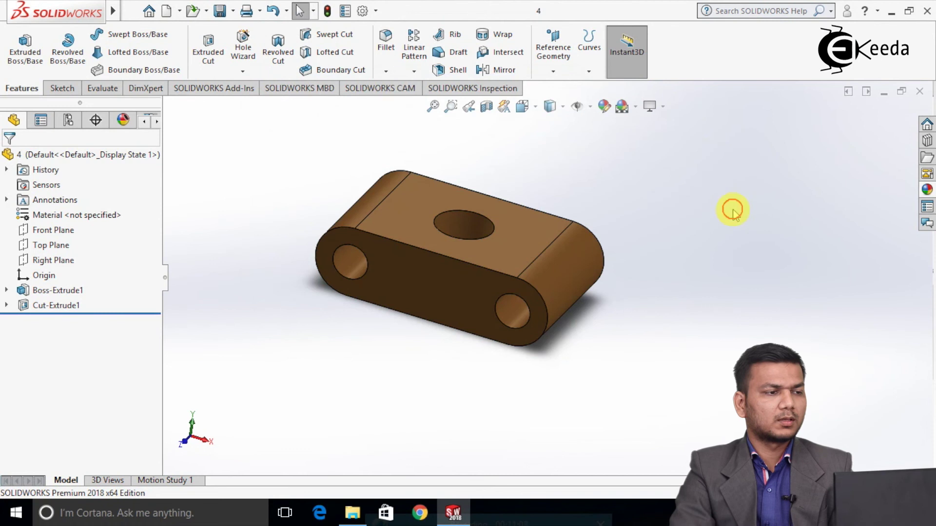
- Create a new part document and start a sketch on the Front Plane
left_click(167, 12)
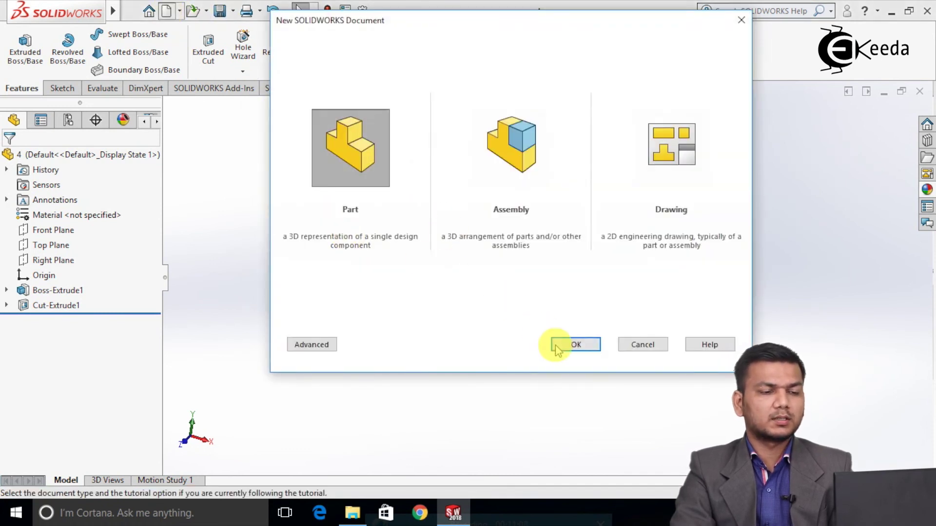
left_click(561, 345)
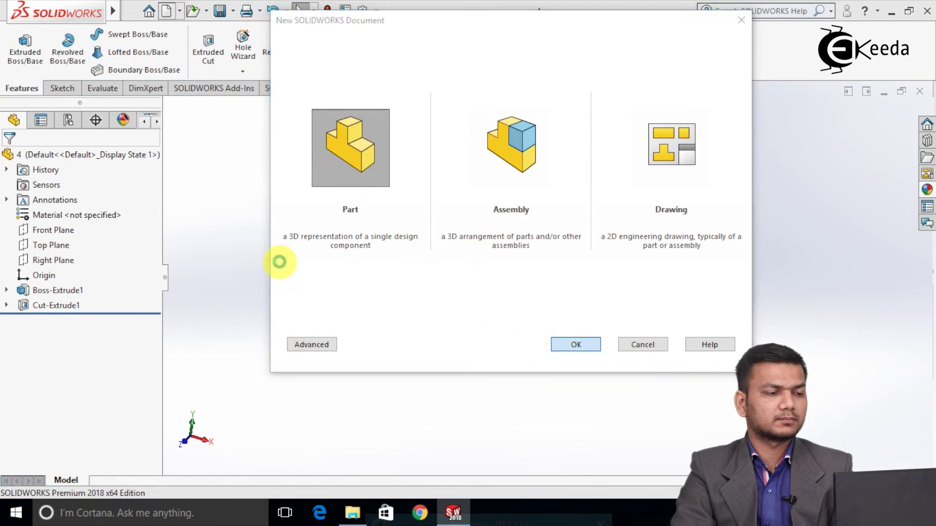
right_click(68, 238)
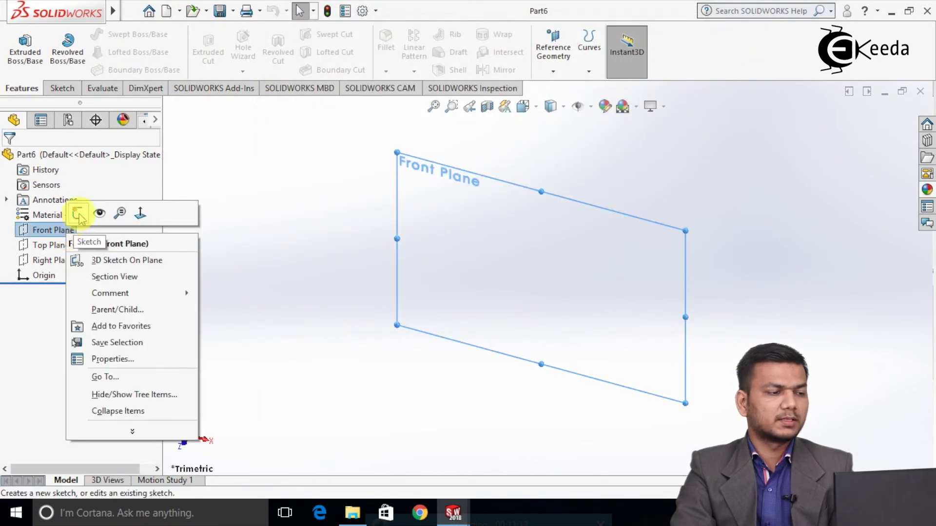
left_click(78, 214)
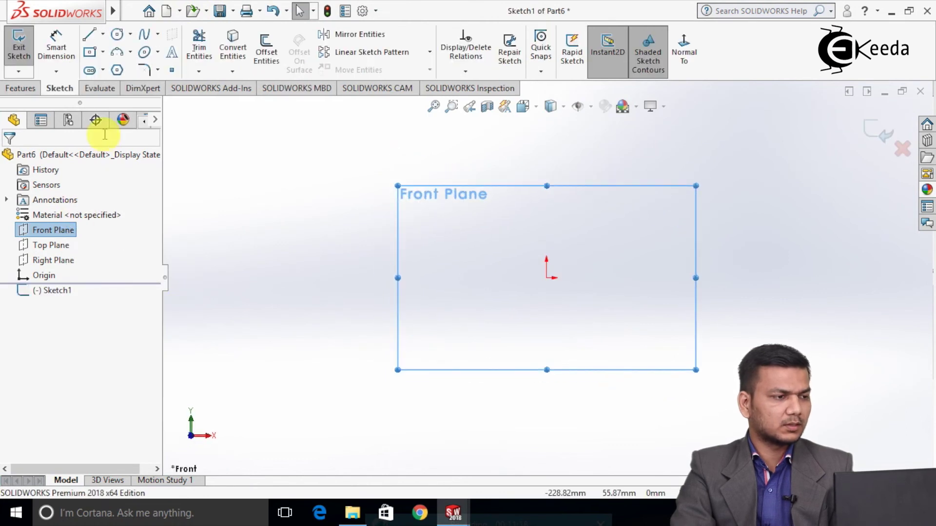
- Sketch a horizontal centerpoint slot centred on the origin, about 192 mm between arc centres with an end radius of about 22 mm
left_click(90, 70)
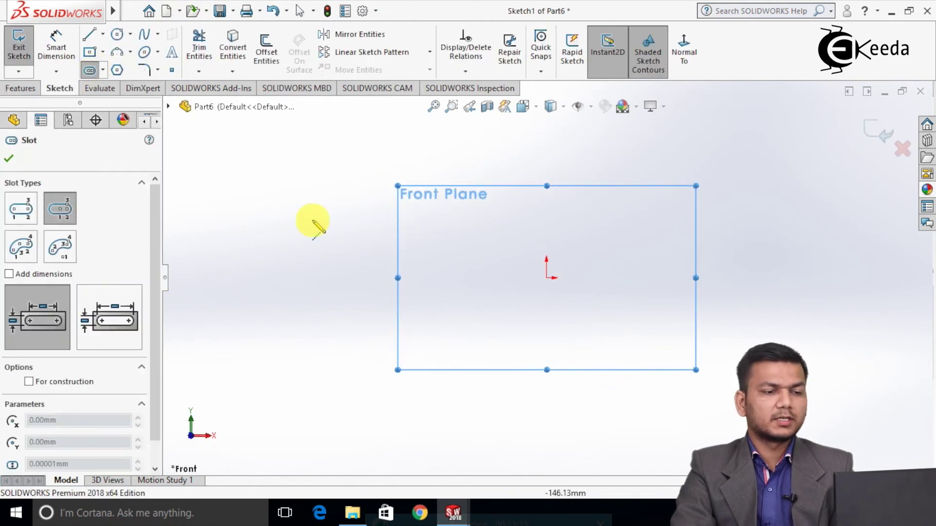
left_click(546, 278)
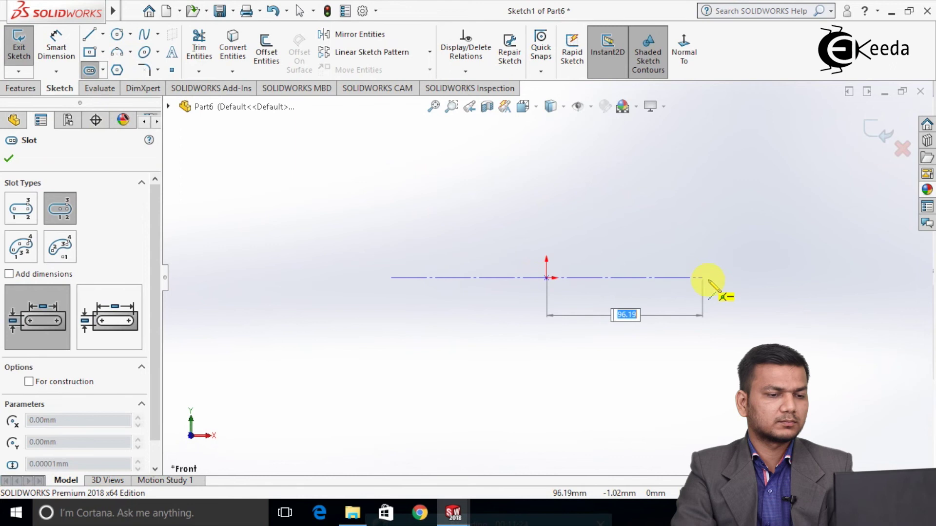
left_click(707, 278)
left_click(703, 241)
right_click(704, 242)
left_click(735, 252)
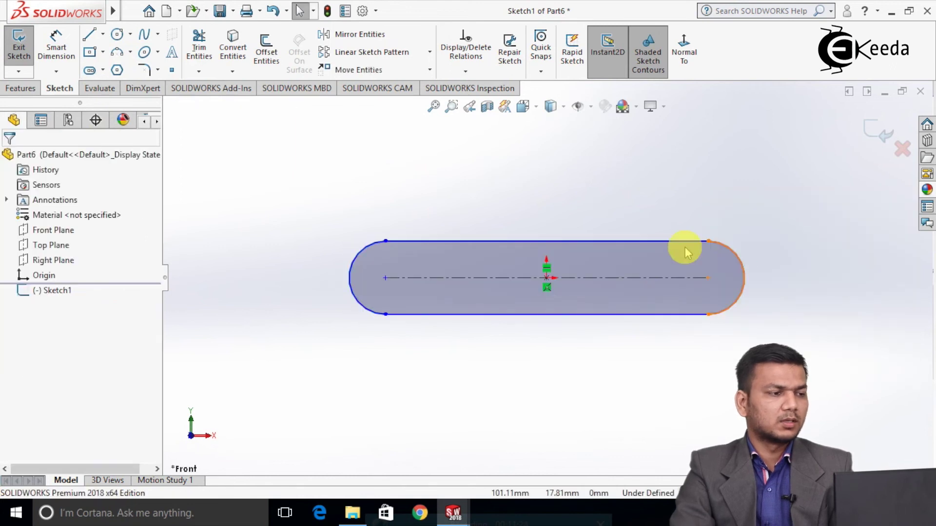
- Dimension the slot's left end arc with a radius of 25/2 mm (12.5 mm)
left_click(57, 45)
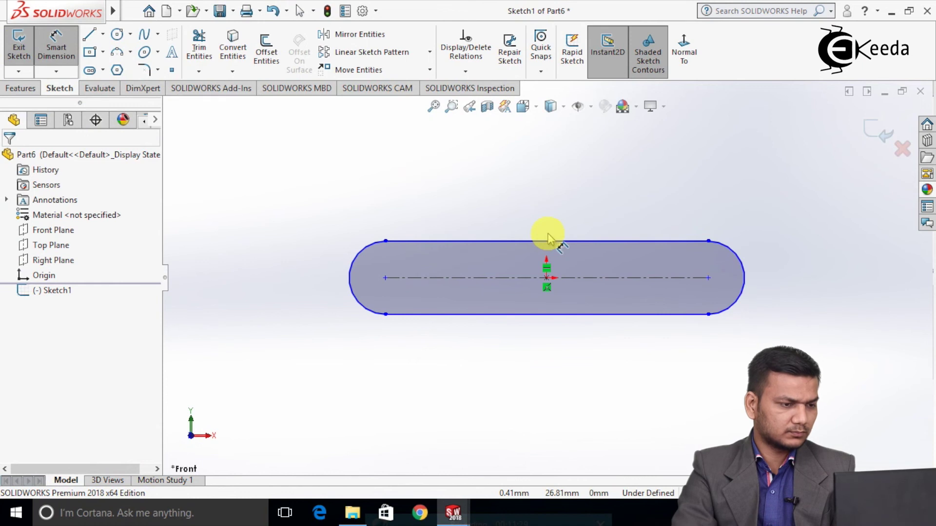
left_click(352, 263)
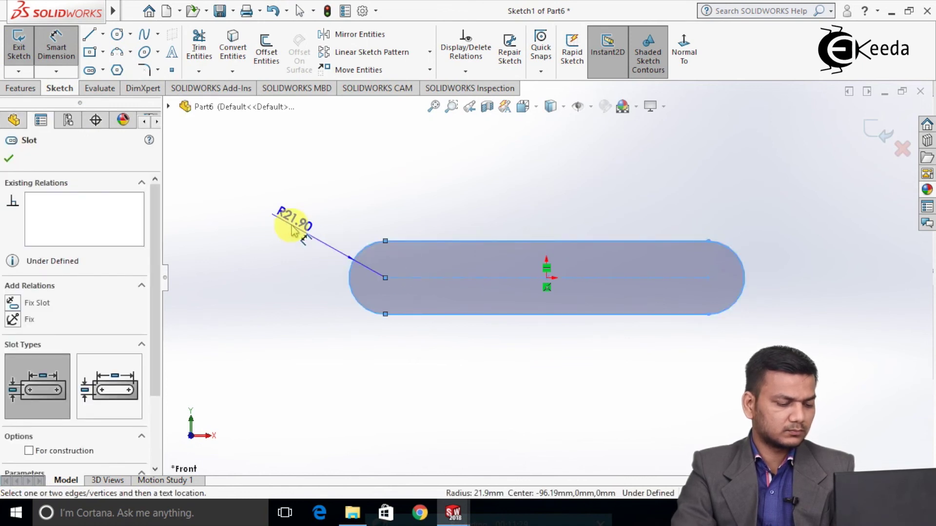
left_click(292, 229)
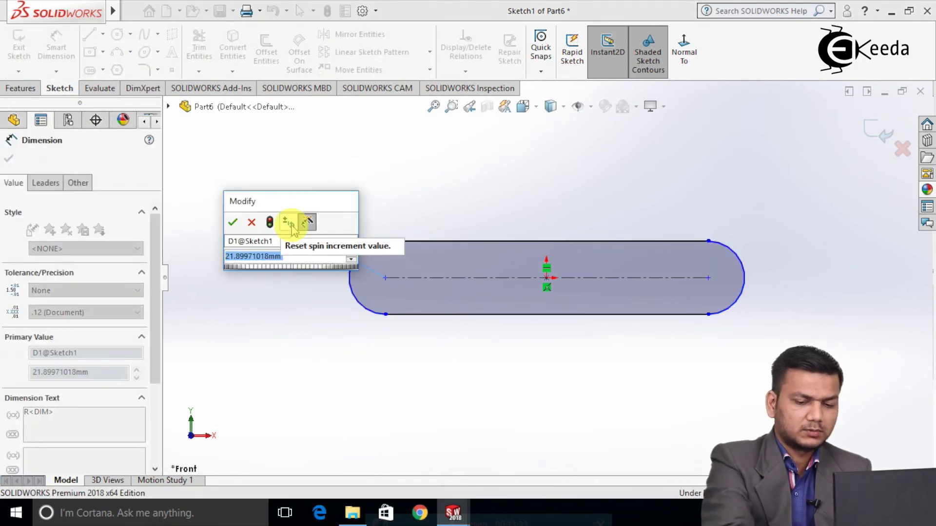
type("25/")
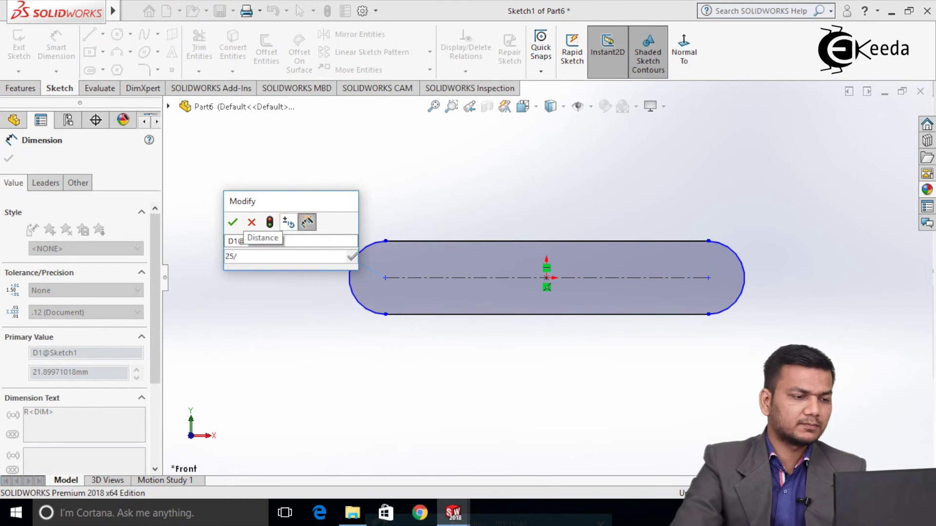
key("Return")
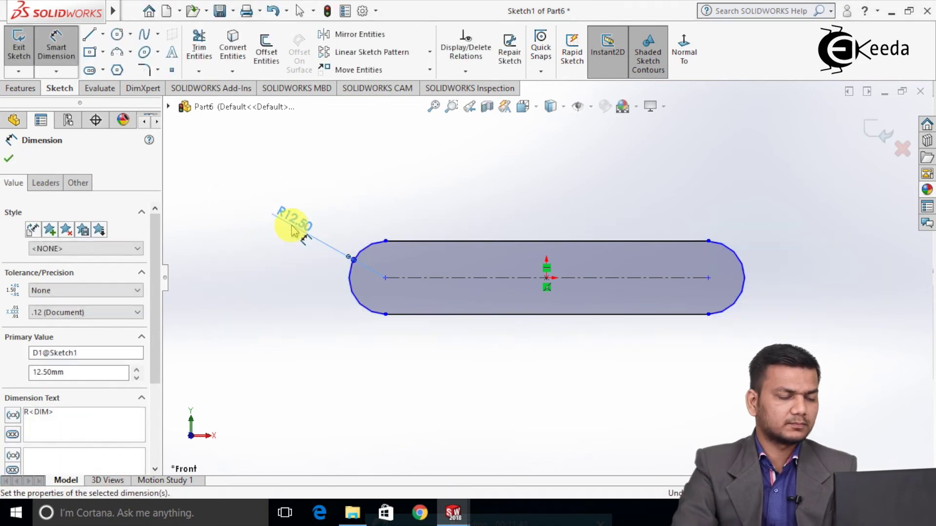
left_click(403, 186)
- Dimension the slot's overall length between its two end arcs as 75 mm
scroll(484, 267, "up", 1)
scroll(369, 276, "down", 2)
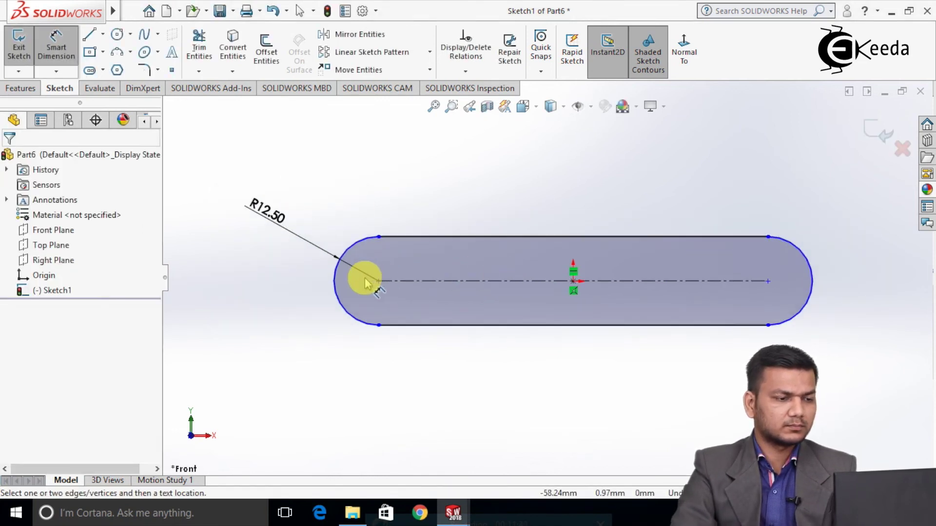
left_click(334, 283)
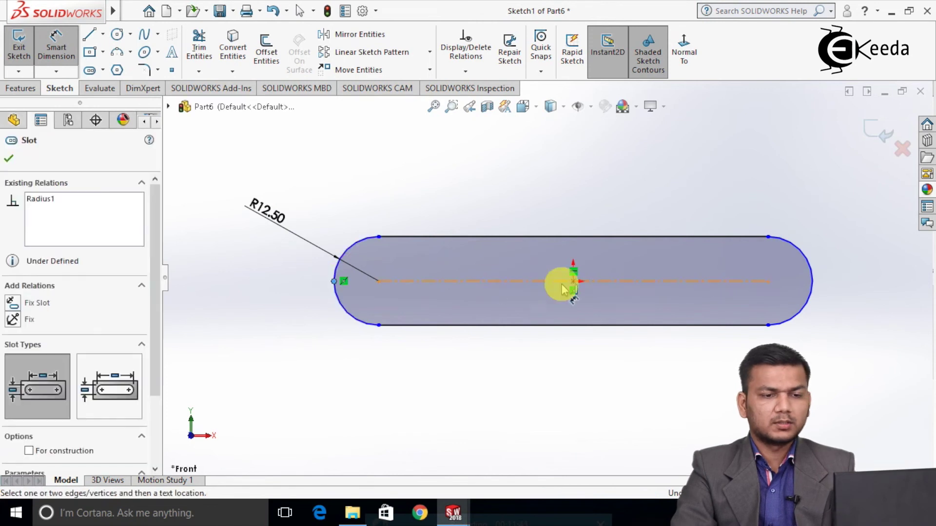
left_click(813, 282)
left_click(554, 172)
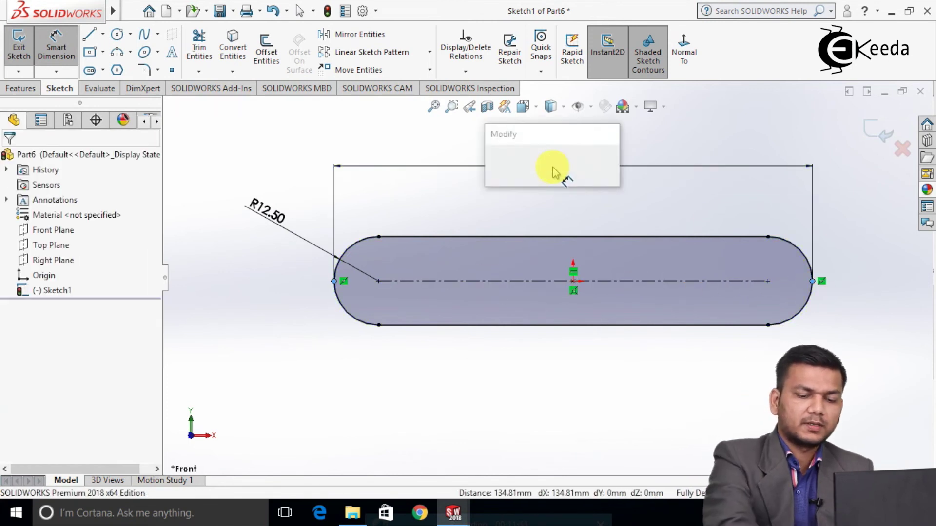
type("75")
key("Return")
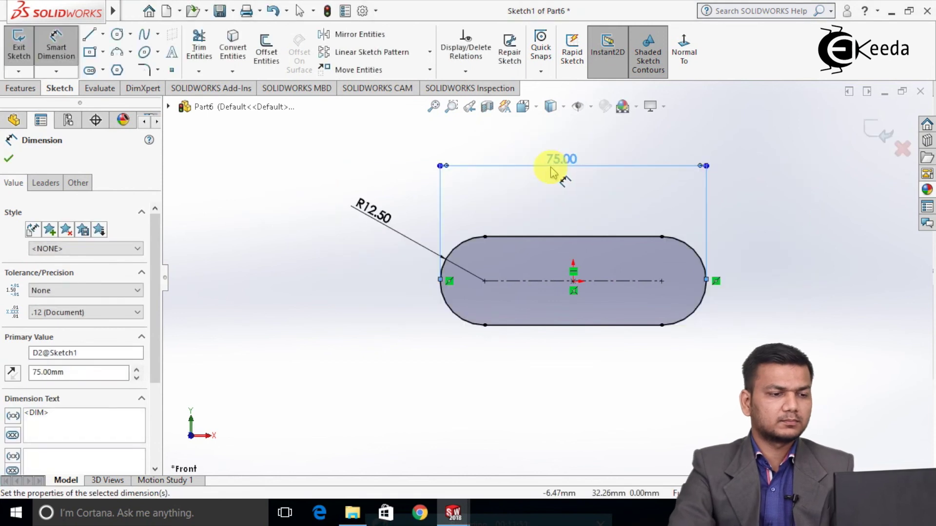
left_click(337, 175)
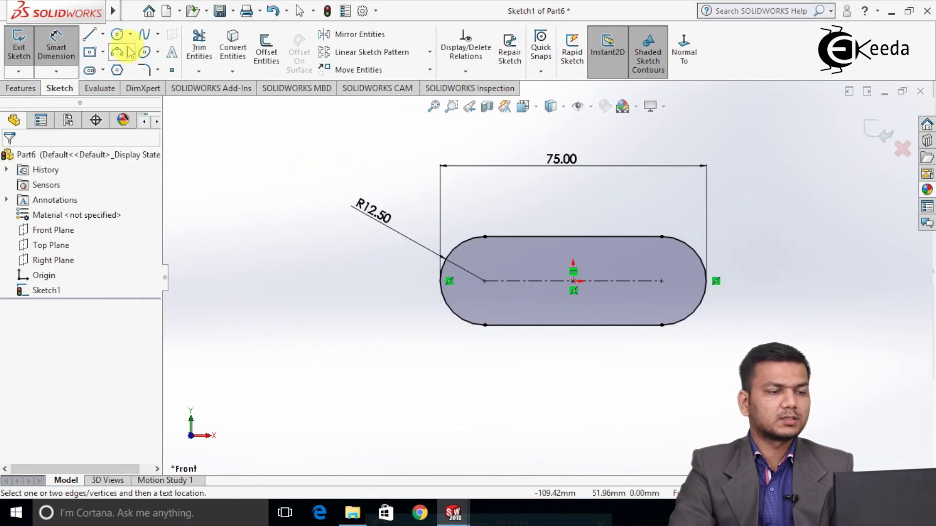
- Draw a 15 mm diameter circle centred on the slot's left arc centre
left_click(117, 34)
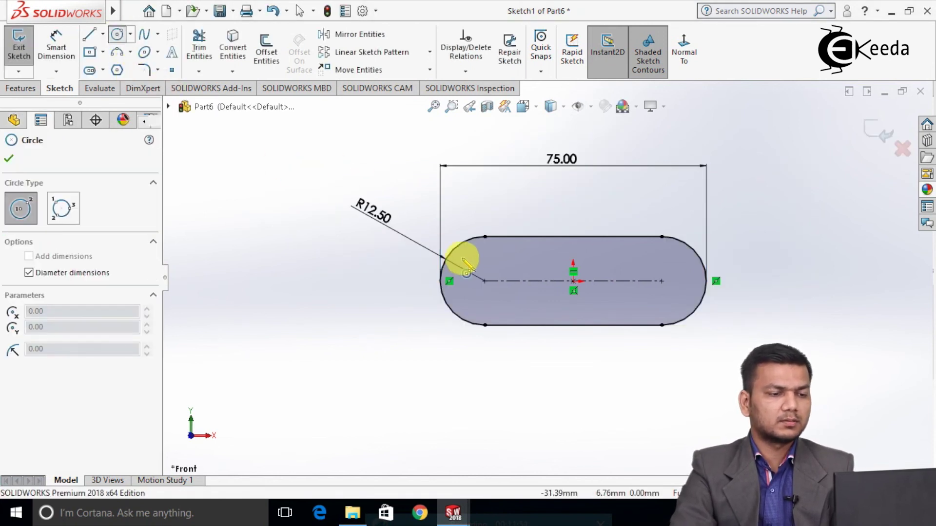
left_click(485, 281)
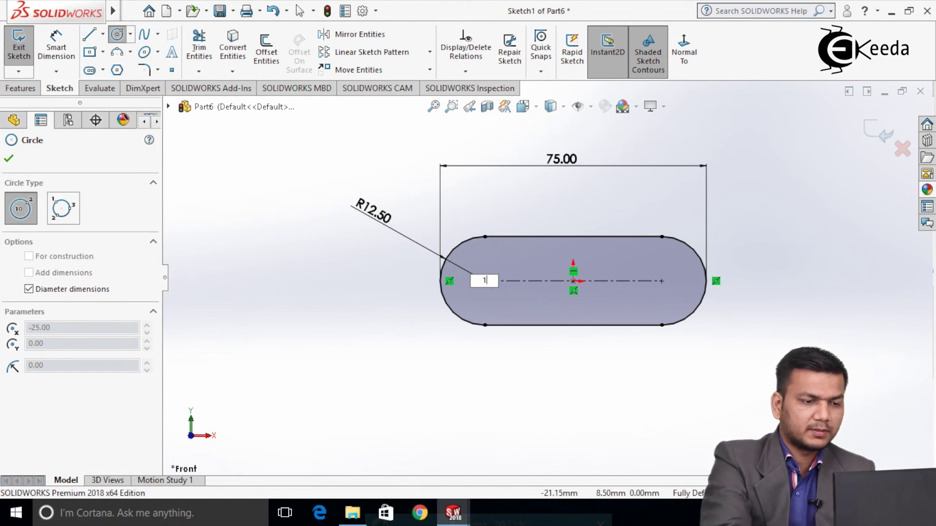
key("Return")
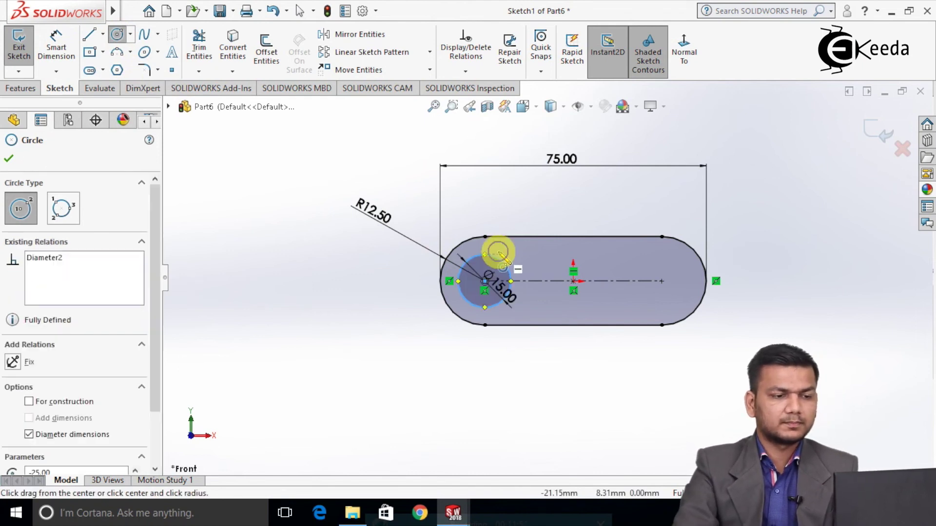
right_click(498, 252)
left_click(523, 261)
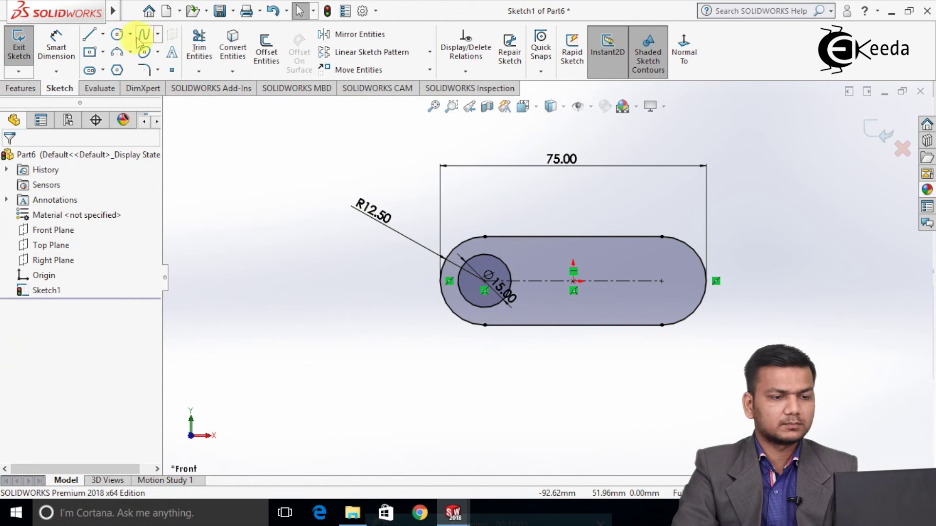
- Draw a matching 15 mm diameter circle centred on the slot's right arc centre and finish the sketch
left_click(113, 37)
left_click(662, 282)
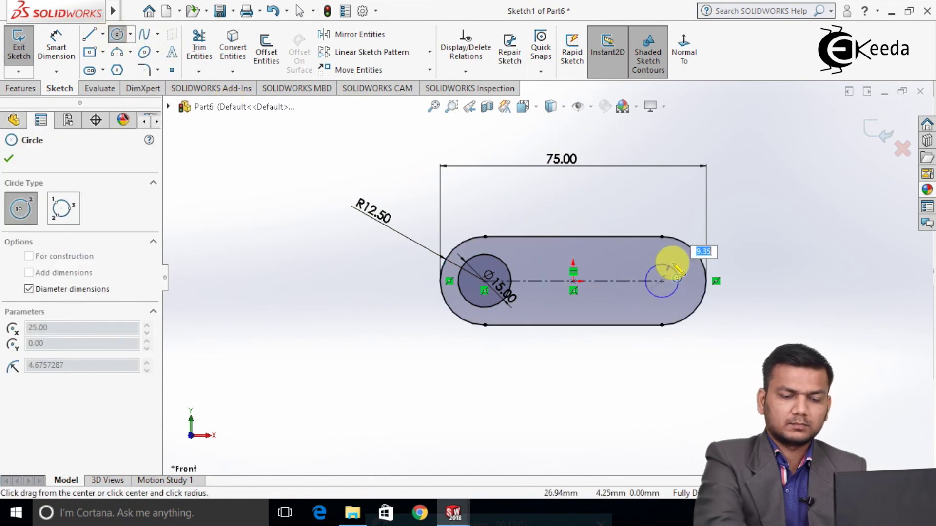
type("15")
key("Return")
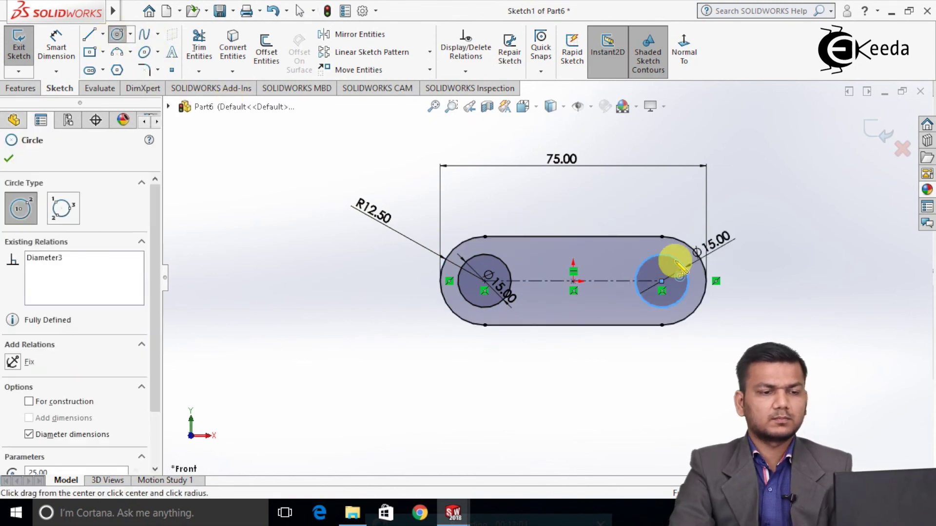
right_click(675, 261)
left_click(702, 272)
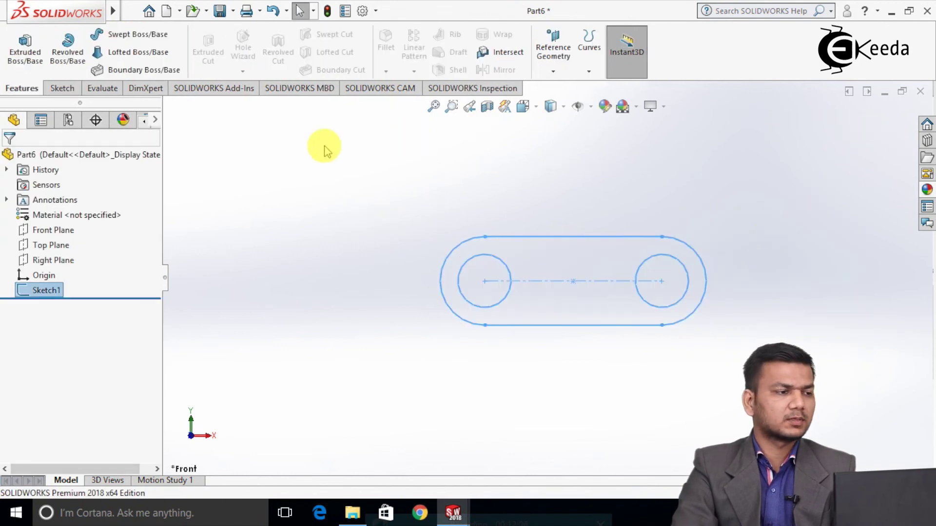
- Extrude the slot profile to a blind depth of 57 mm, adding both circle regions to the selected contours to form through holes
left_click(26, 53)
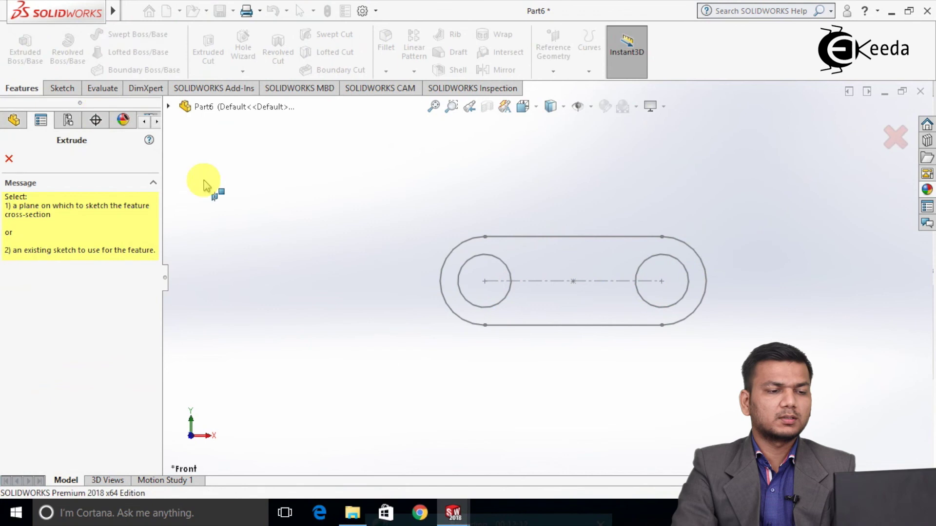
left_click(536, 242)
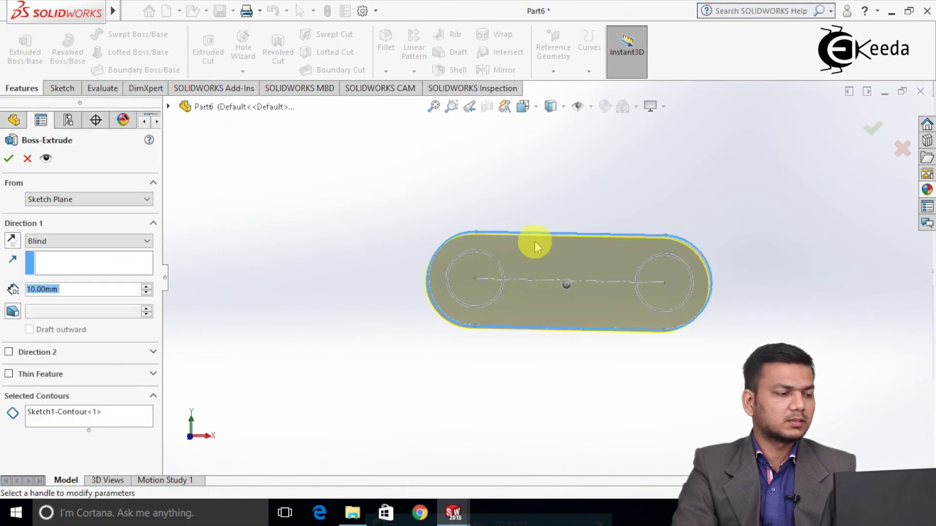
left_click(117, 423)
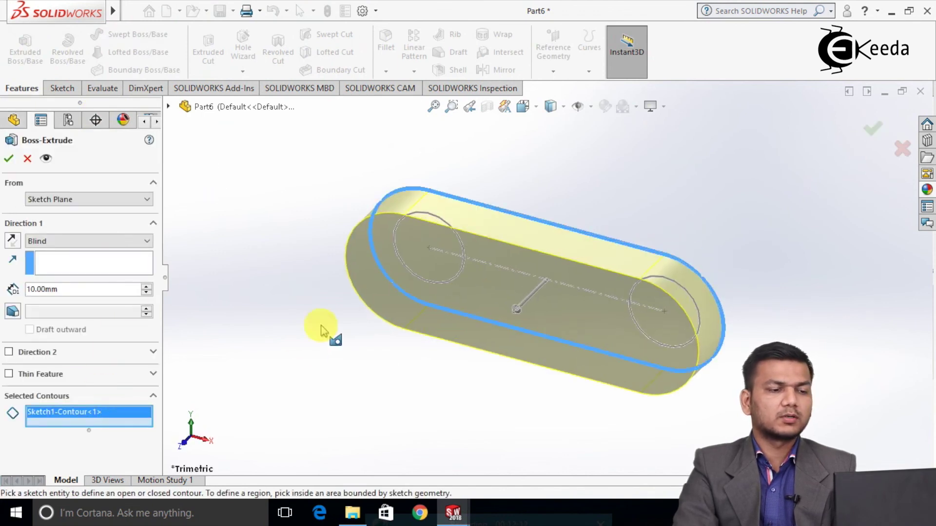
left_click(422, 251)
left_click(646, 311)
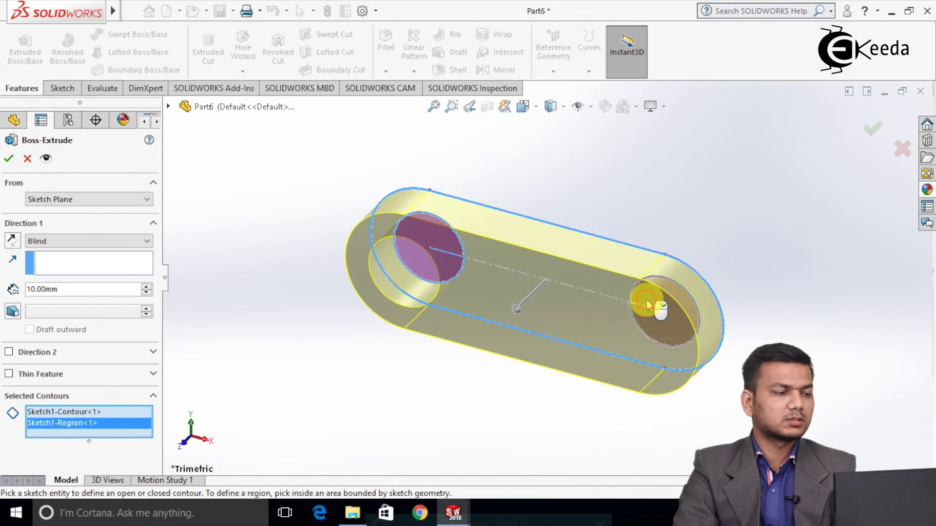
double_click(57, 288)
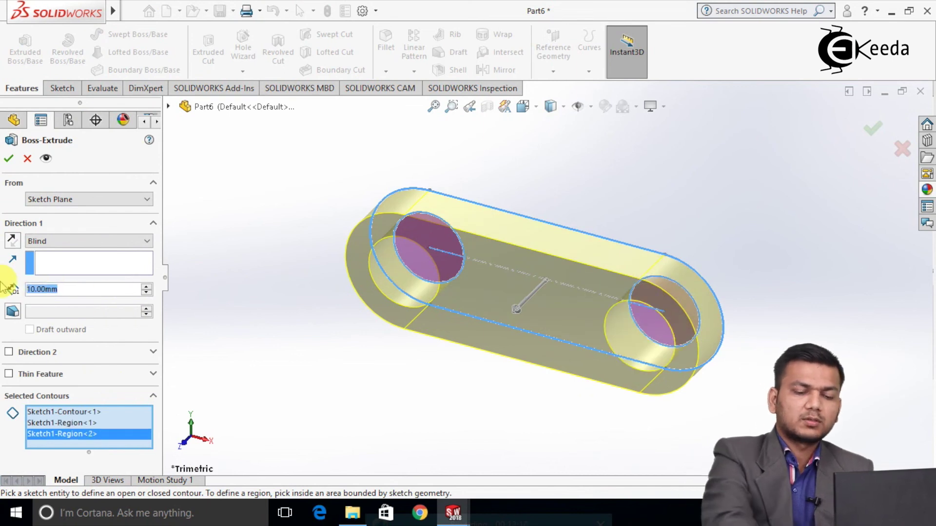
type("57")
key("Return")
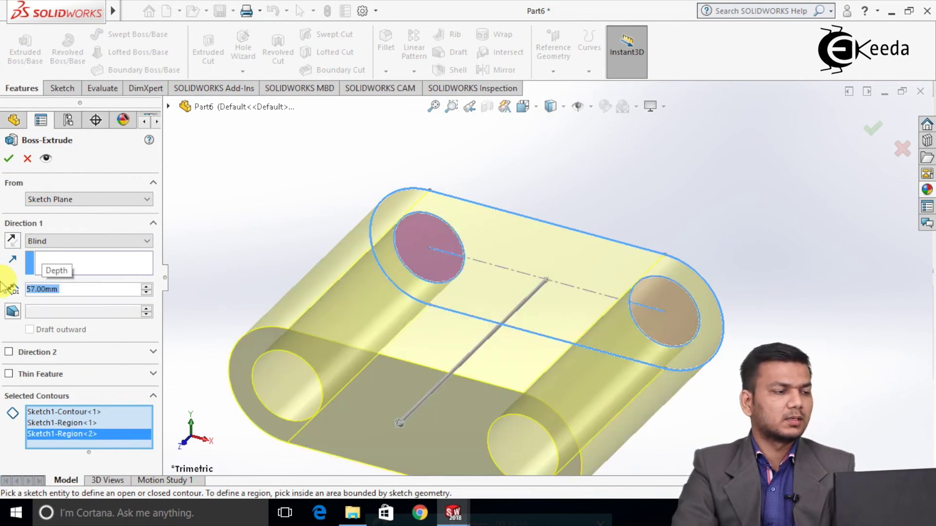
left_click(10, 160)
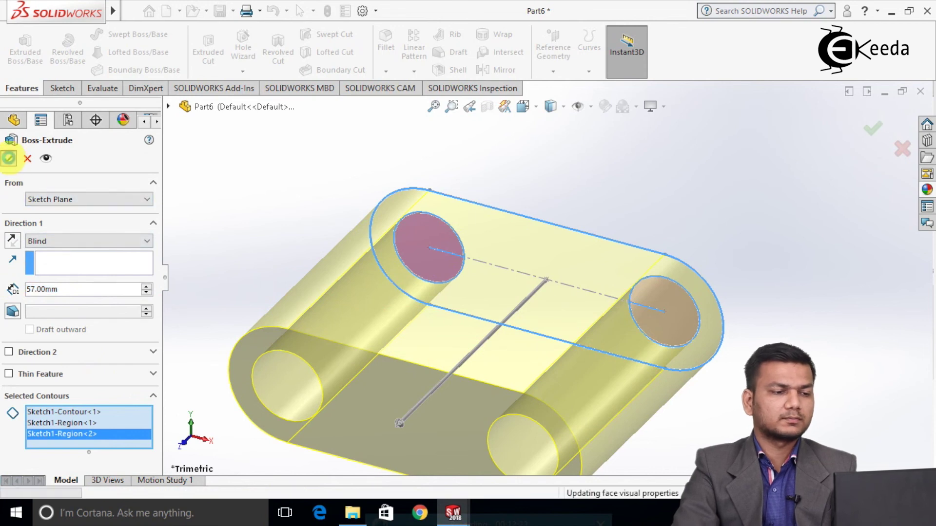
- Start a sketch on the flat top face of the extruded block and view it straight on
scroll(467, 292, "up", 2)
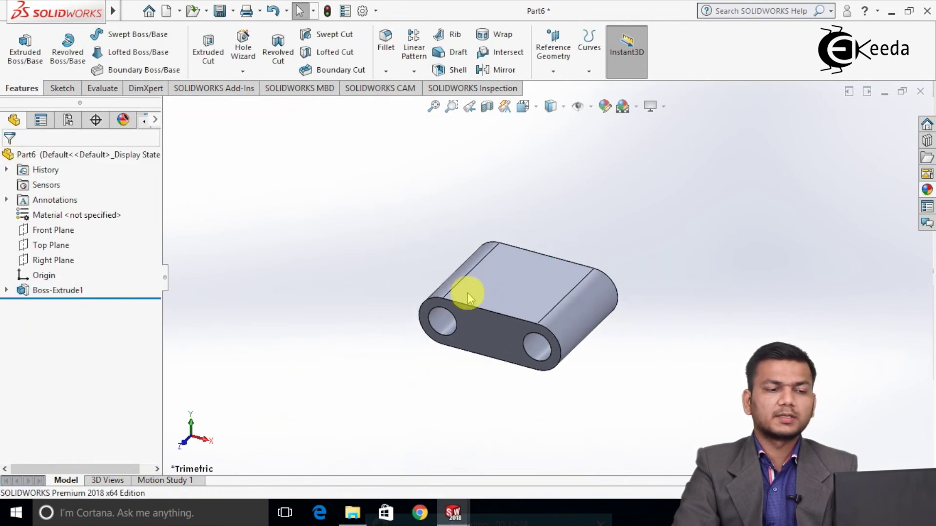
left_click(516, 273)
right_click(516, 276)
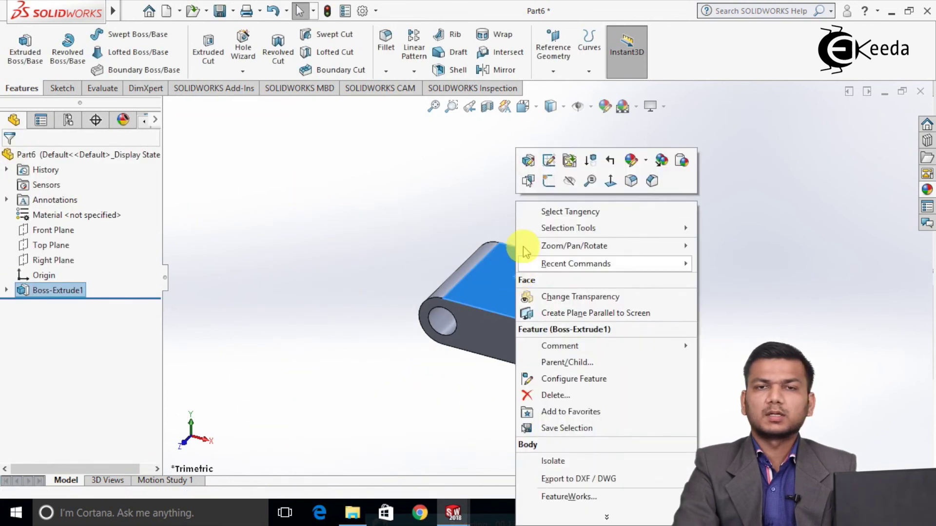
left_click(551, 184)
left_click(684, 49)
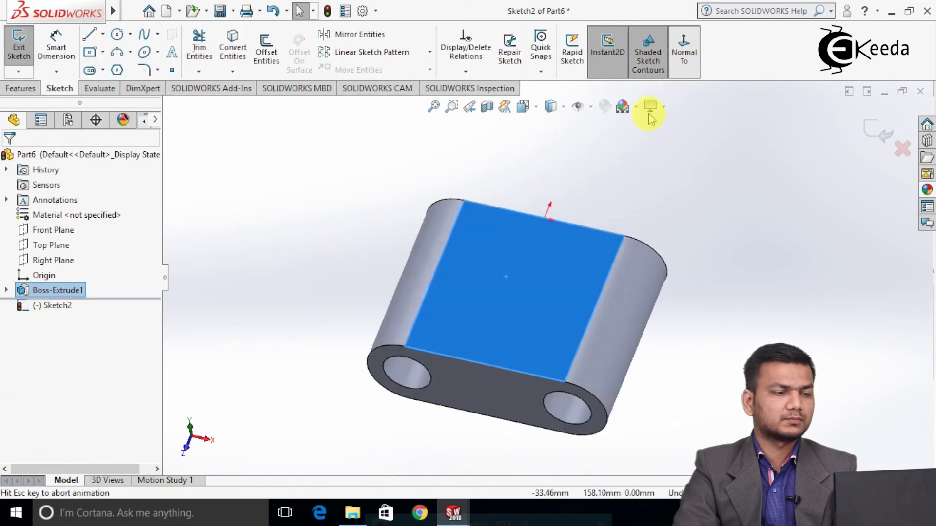
- Draw a circle of about 16 mm diameter near the middle of the top face, vertically in line with the origin
left_click(117, 35)
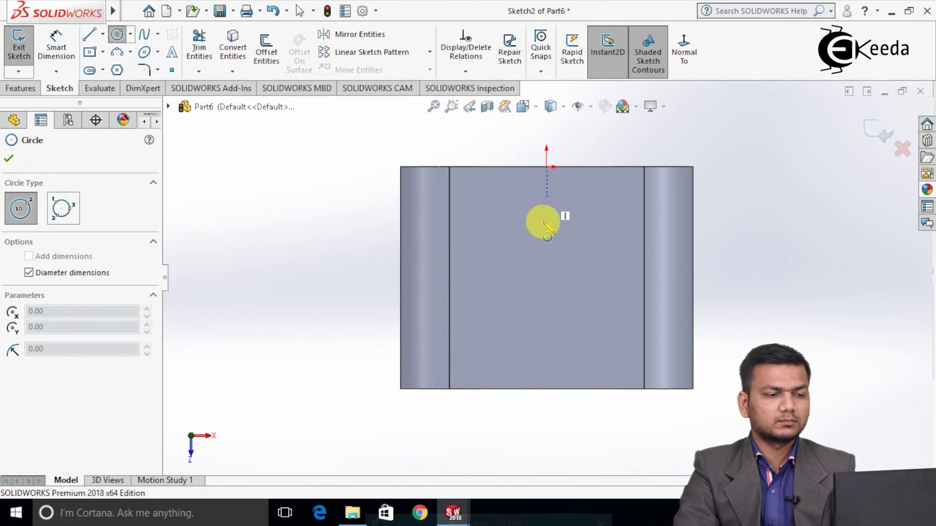
left_click(546, 276)
left_click(559, 246)
right_click(568, 253)
left_click(570, 260)
- Dimension the circle on the top face with a diameter of 12 mm
left_click(56, 44)
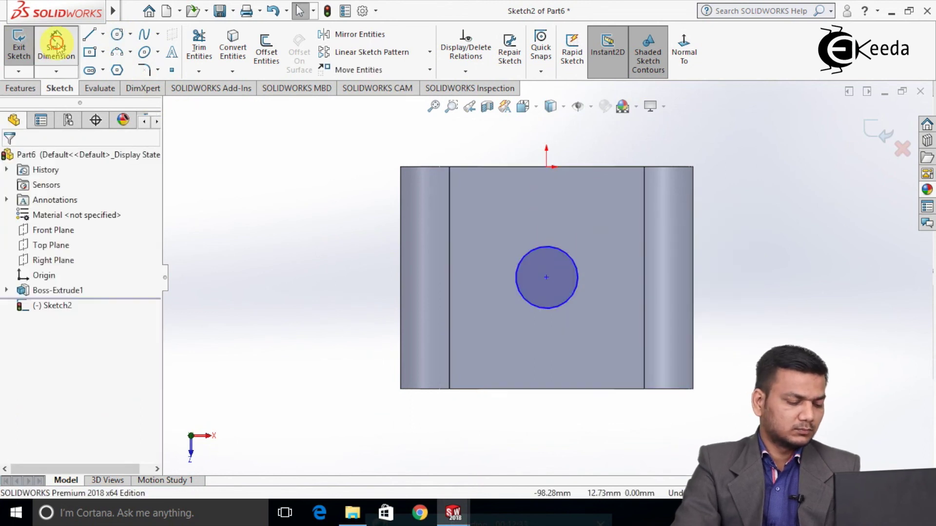
left_click(516, 267)
left_click(354, 265)
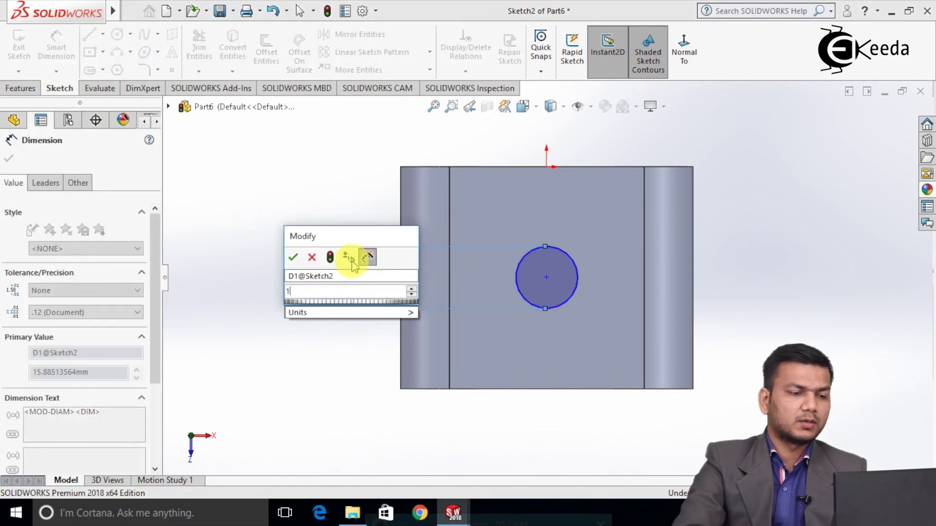
key("Return")
left_click(303, 226)
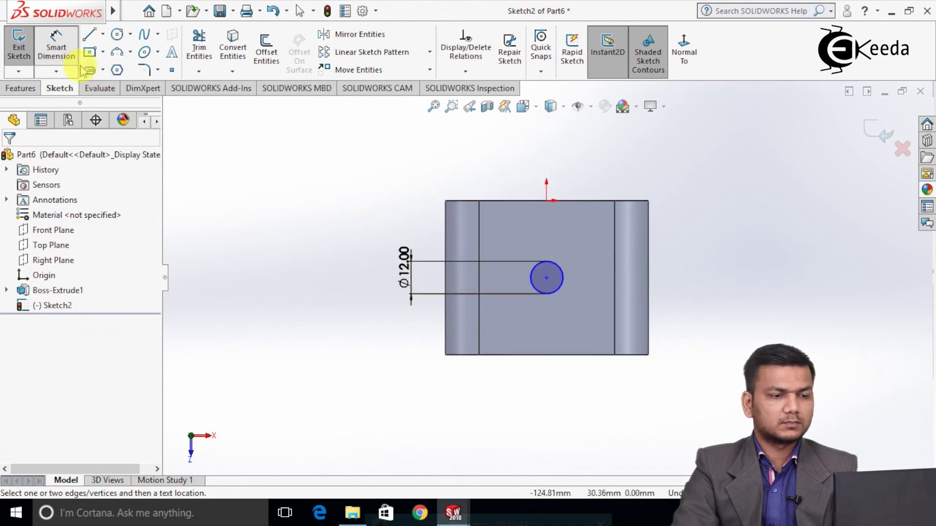
- Dimension the circle's centre at 57/2 (28.5 mm) from the top face edge that passes through the origin
left_click(534, 200)
left_click(547, 277)
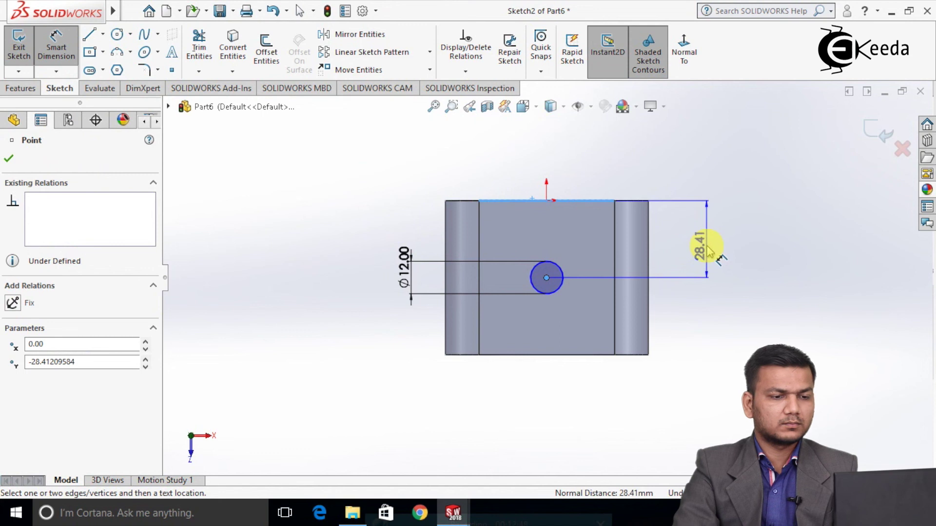
left_click(708, 251)
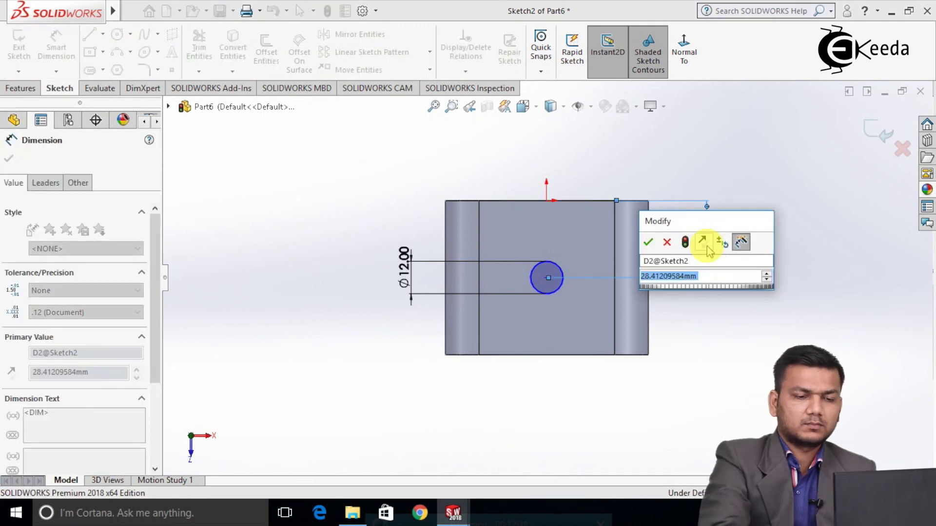
type("57/2")
key("Return")
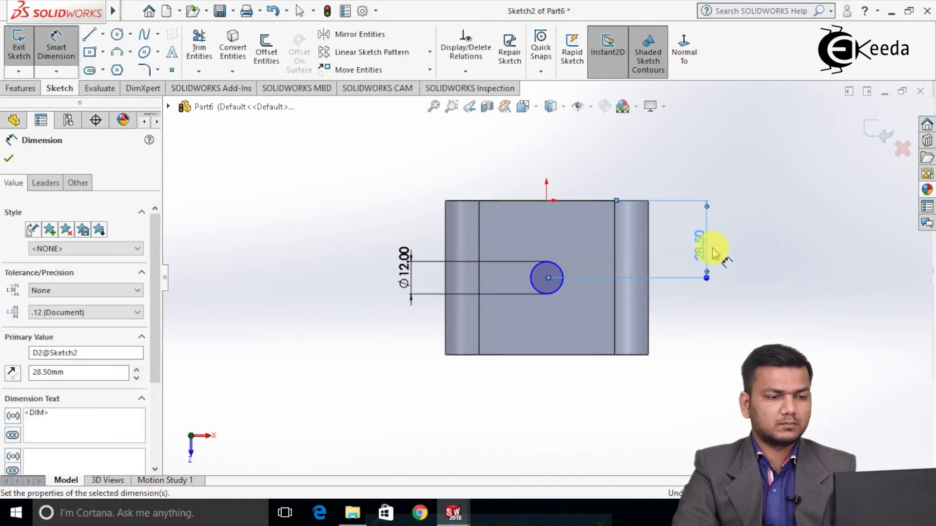
left_click(778, 266)
- Add a vertical relation between the origin and the circle's centre point
scroll(692, 324, "down", 1)
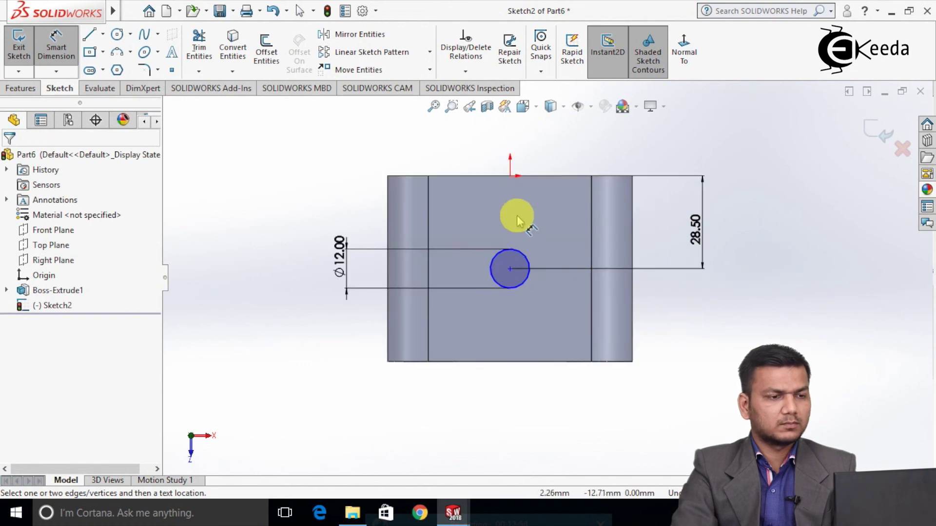
left_click(466, 71)
left_click(476, 104)
left_click(510, 176)
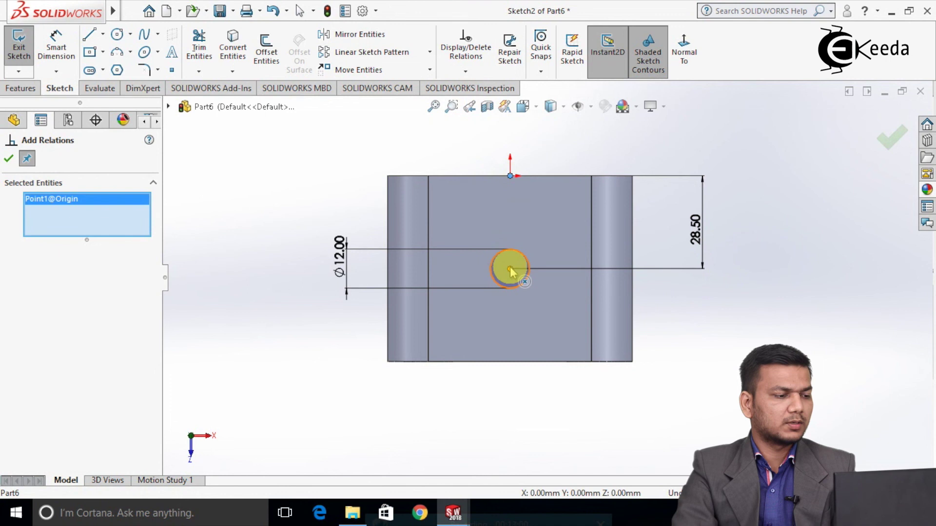
left_click(510, 269)
left_click(37, 395)
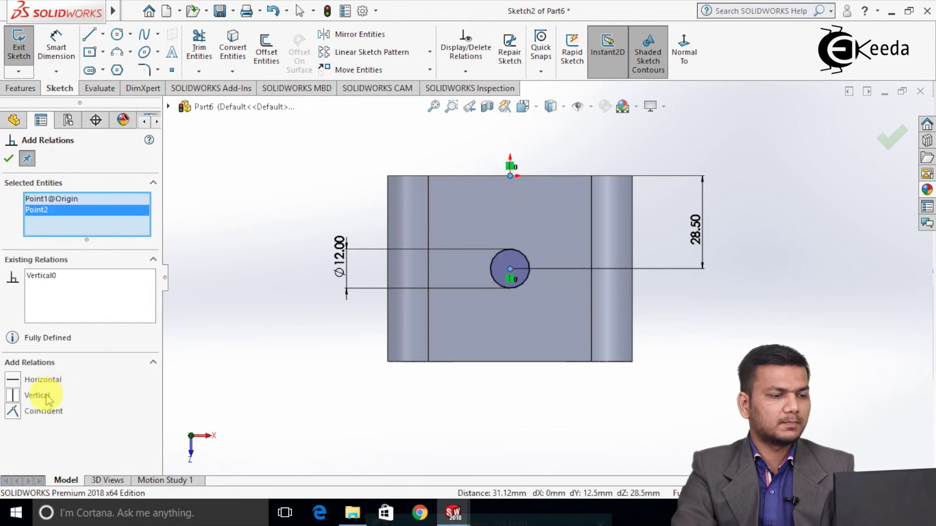
left_click(8, 159)
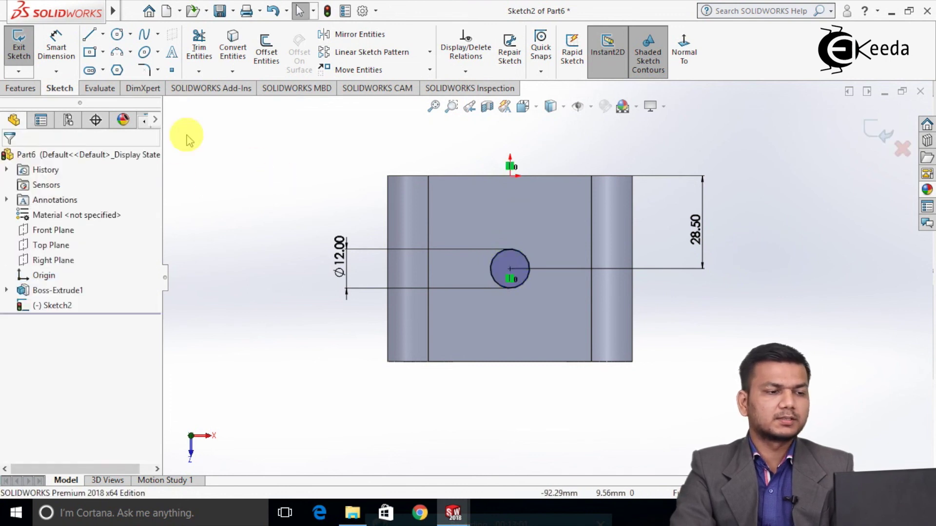
- Cut-extrude the 12 mm circle on the top face to a blind depth of 12.5 mm
key("z")
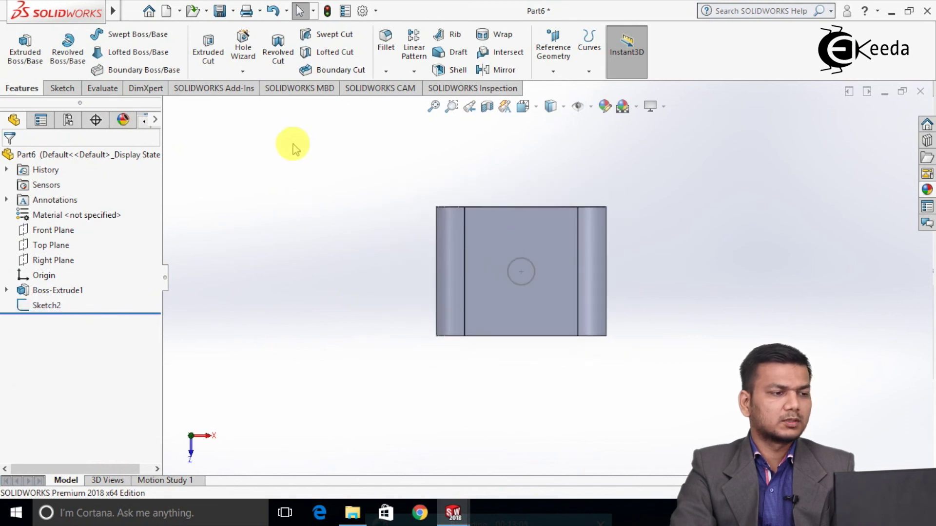
left_click(208, 47)
middle_click_drag(372, 245, 376, 191)
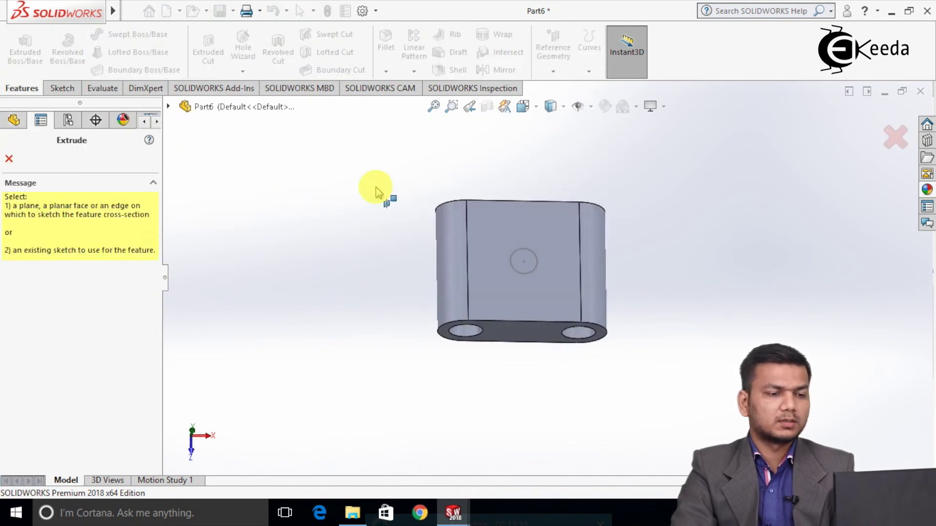
left_click(536, 270)
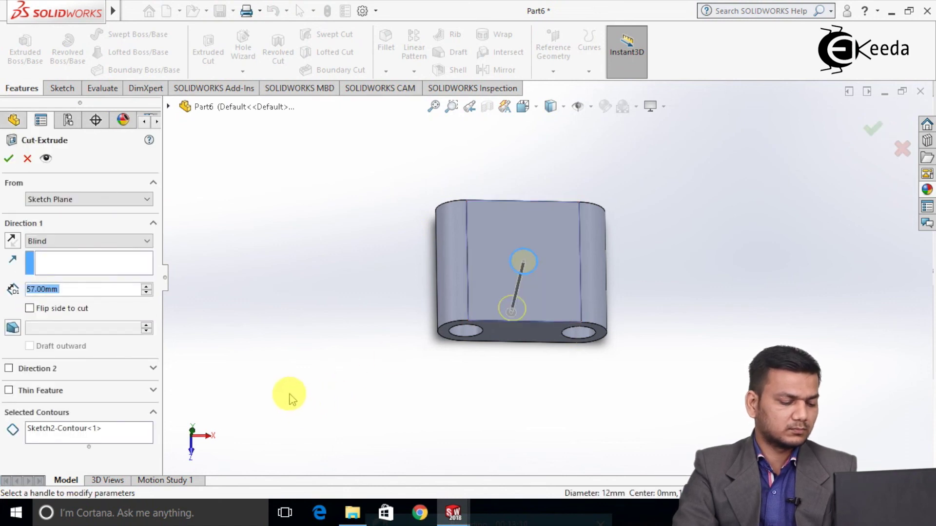
middle_click_drag(319, 354, 317, 272)
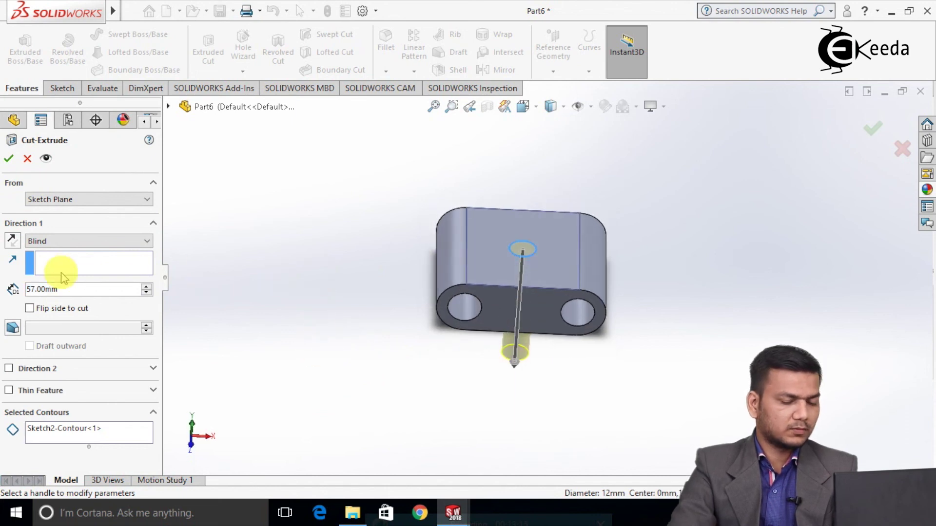
left_click_drag(67, 290, 13, 291)
type("13")
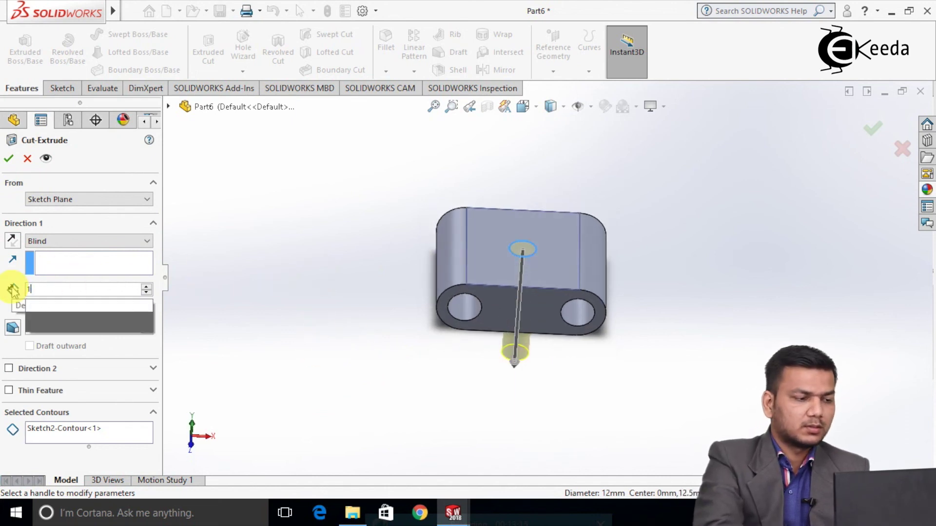
key("BackSpace")
key("BackSpace")
type("12.5")
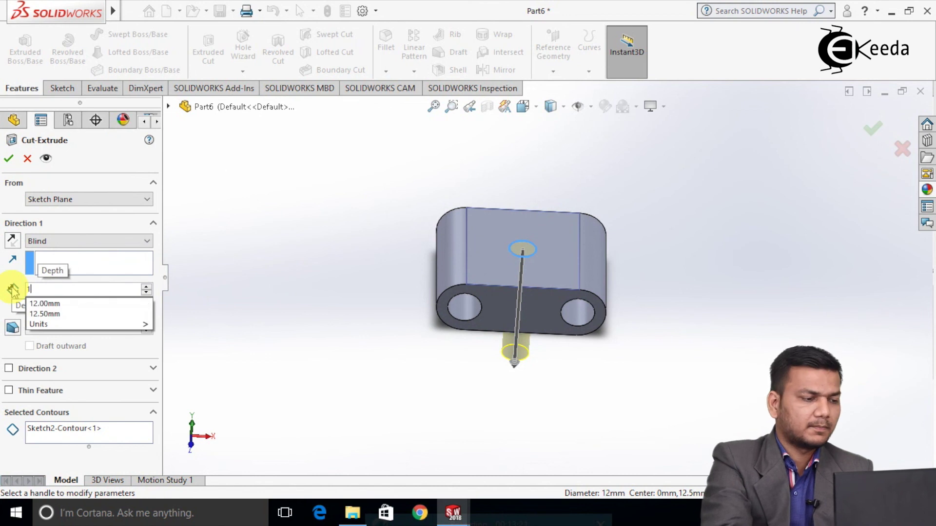
key("Return")
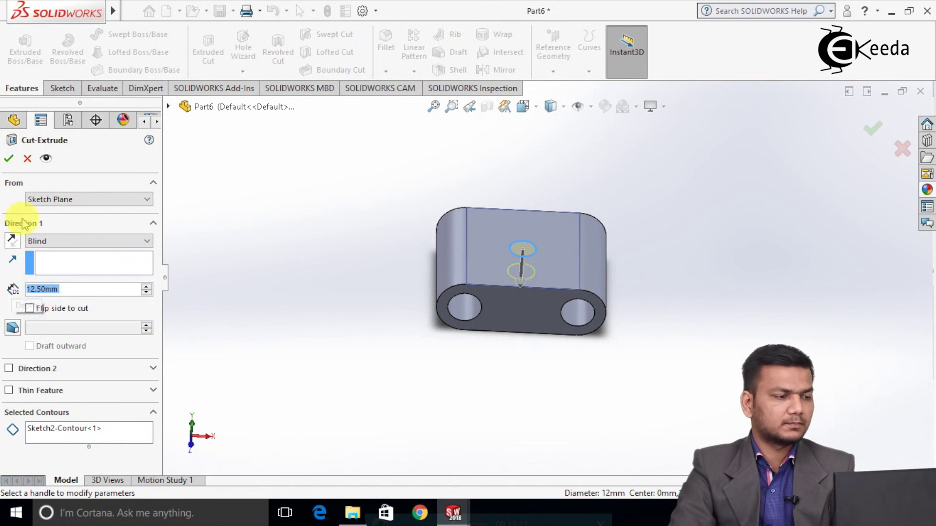
left_click(10, 158)
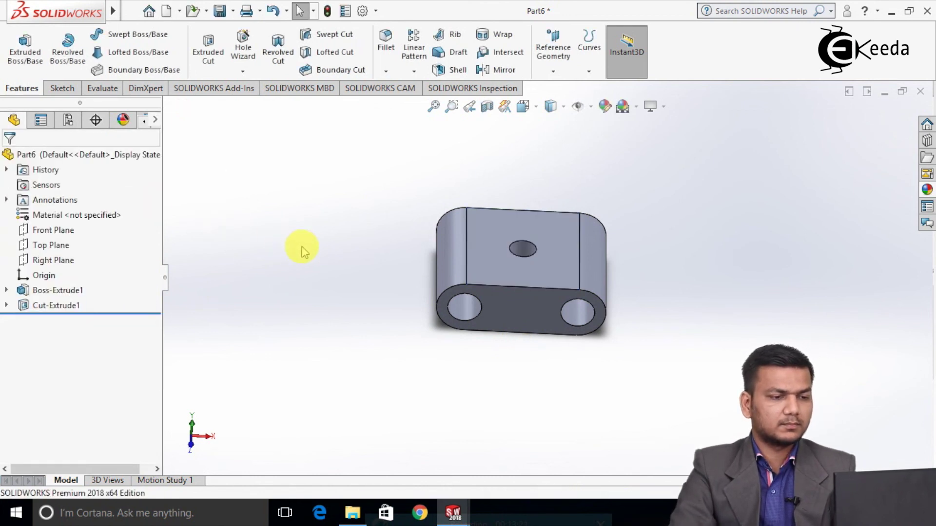
- Apply the polished zinc appearance from the metal library to the whole block body
middle_click_drag(322, 353, 330, 223)
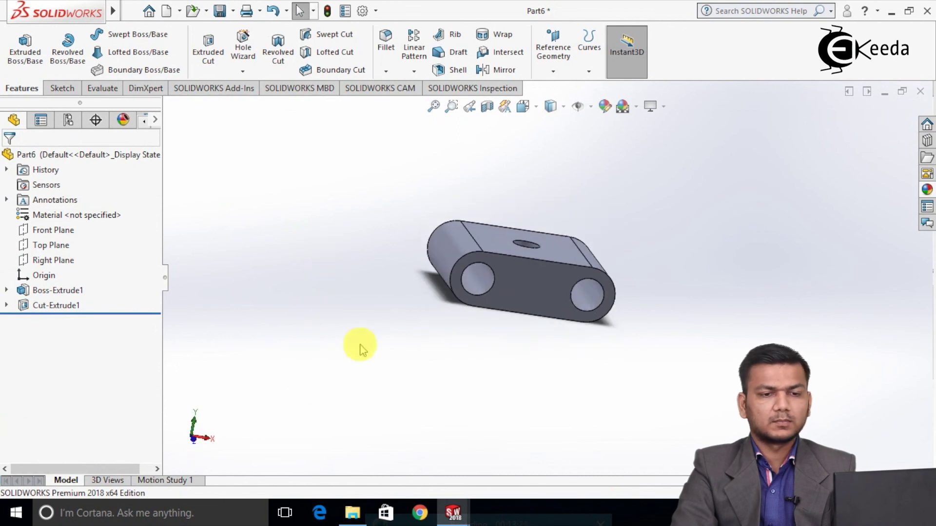
left_click(927, 190)
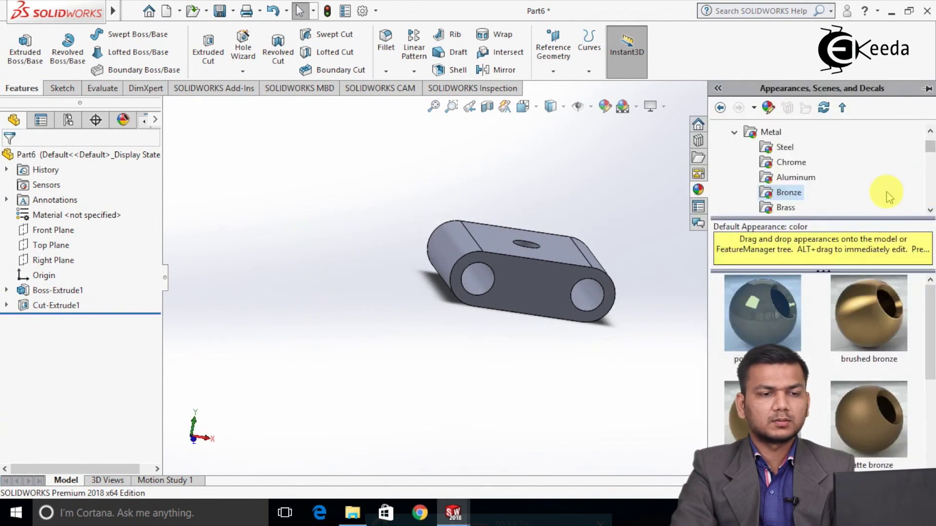
scroll(786, 202, "down", 1)
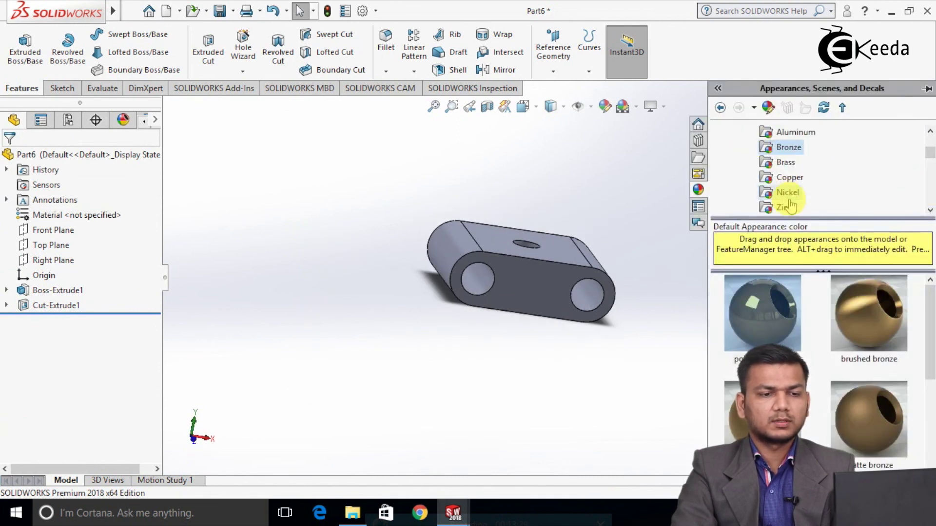
left_click(784, 207)
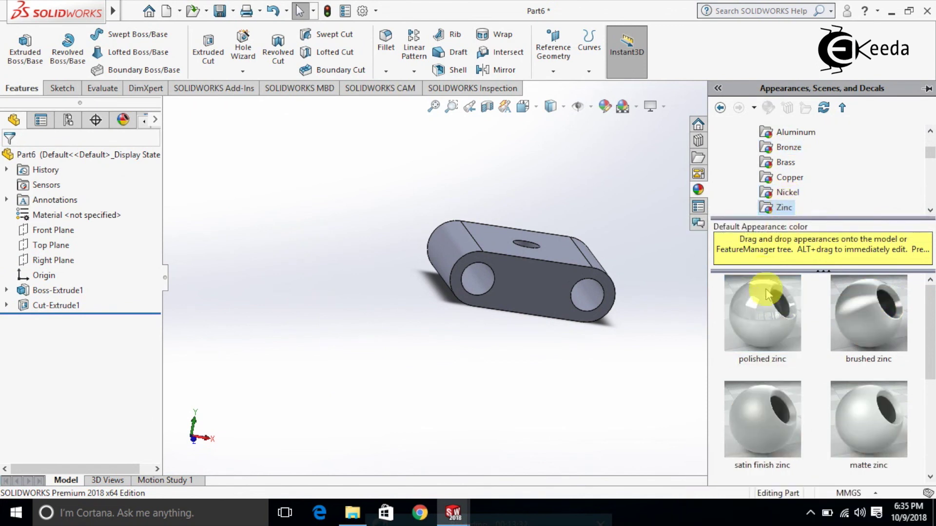
left_click_drag(778, 331, 534, 278)
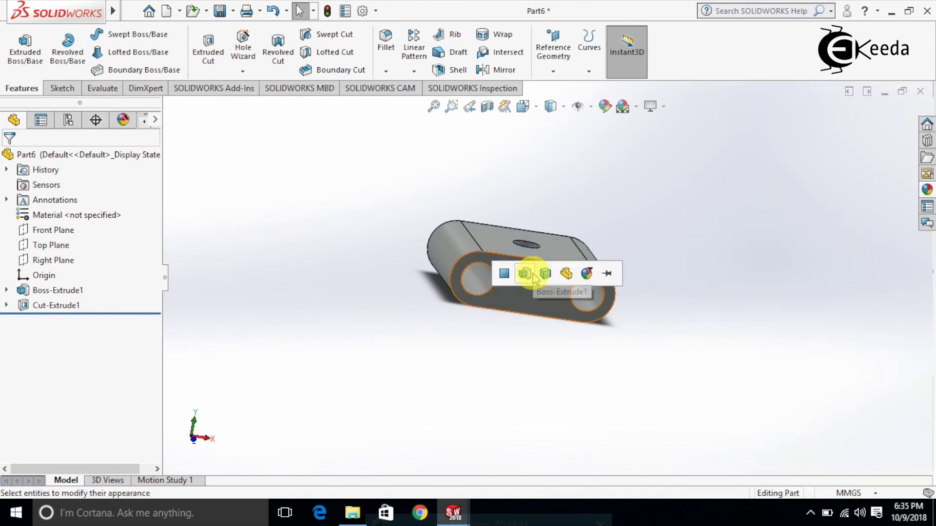
left_click(546, 274)
mouse_move(591, 194)
middle_mouse_down()
mouse_move(564, 232)
mouse_move(563, 251)
mouse_move(585, 225)
middle_mouse_up()
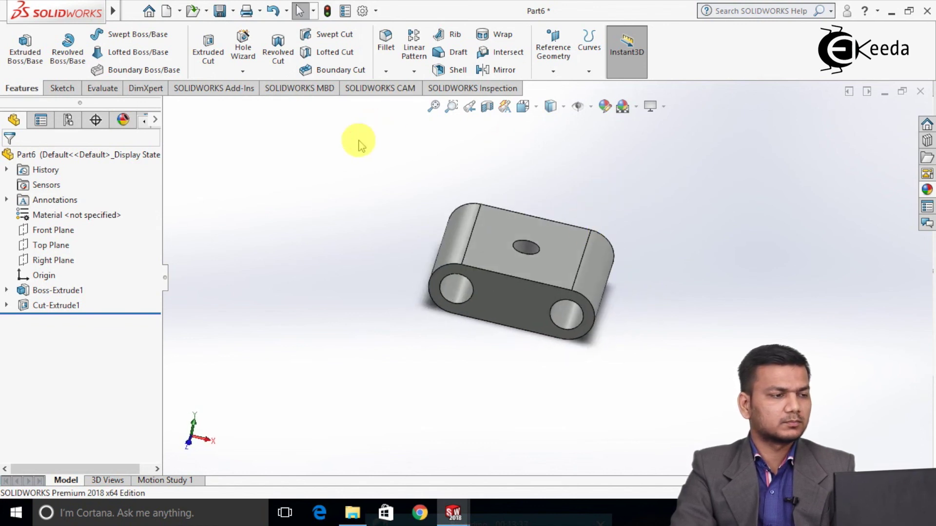
- Save the part as 5 in the car jack folder
left_click(234, 11)
left_click(247, 42)
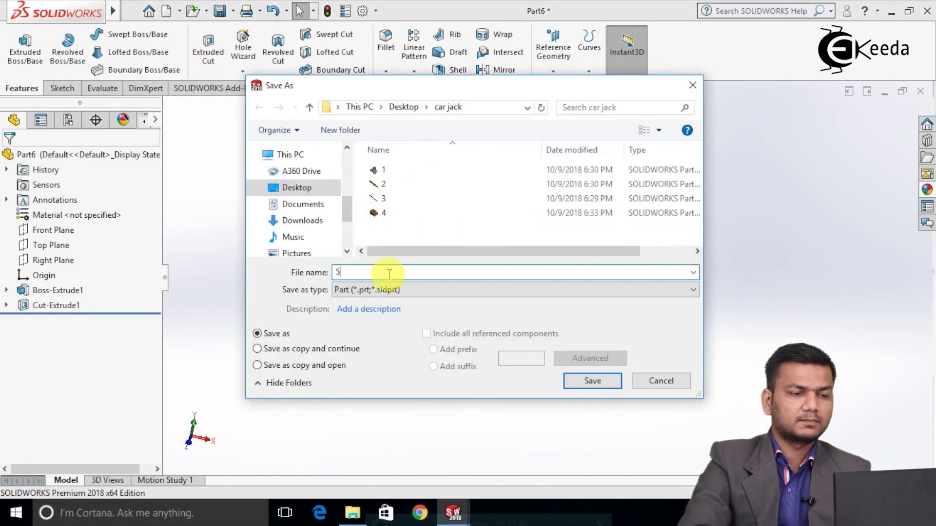
key("Return")
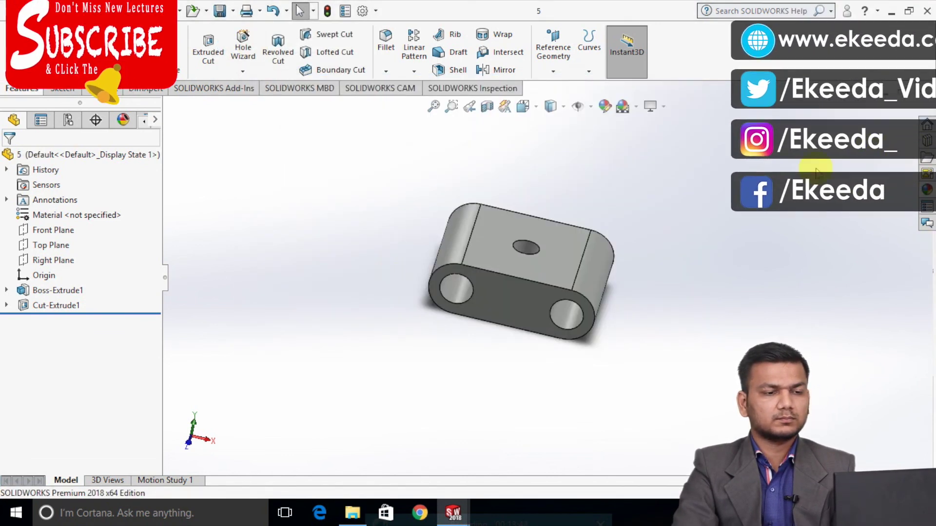
scroll(654, 200, "down", 3)
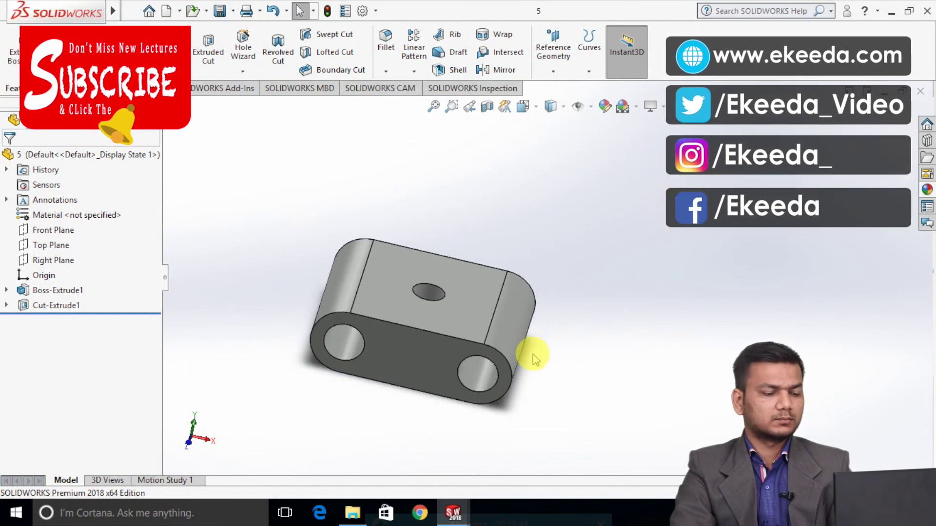
scroll(535, 359, "up", 2)
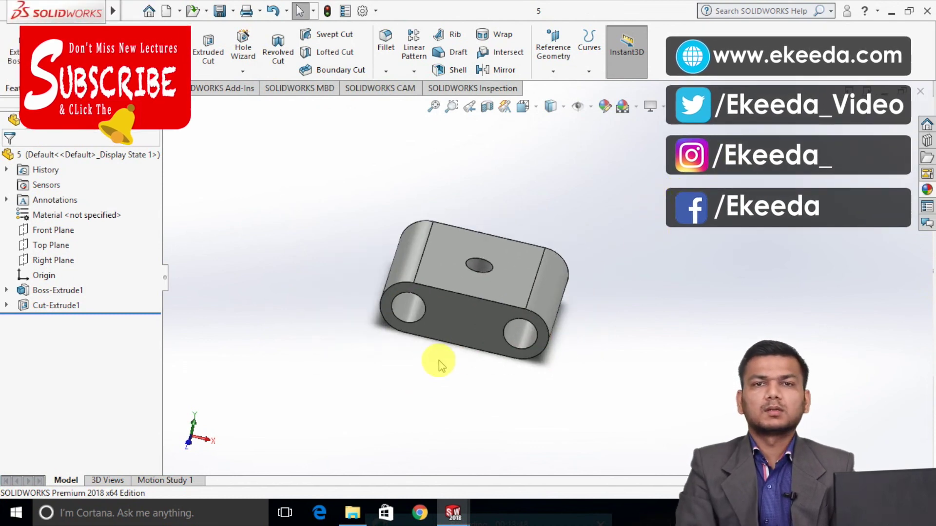